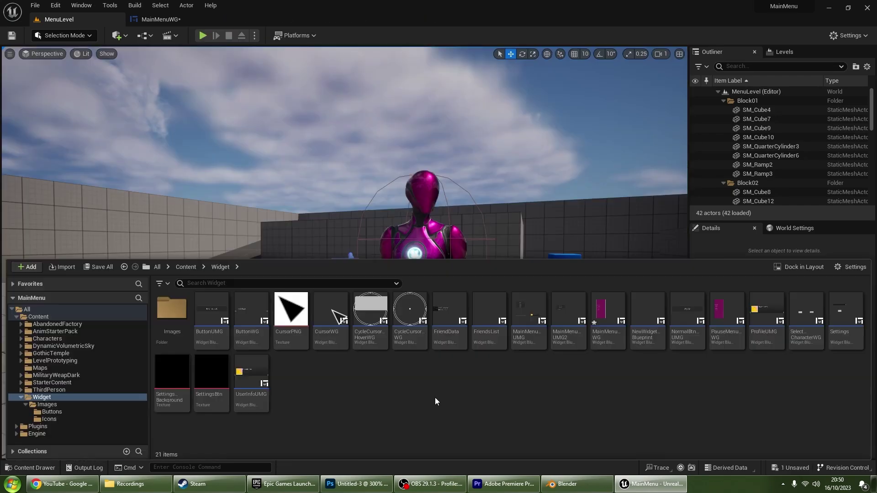
Step: Create a User Widget-based Widget Blueprint named CustomButtonUMG and open it in the designer
right_click(437, 398)
mouse_move(525, 390)
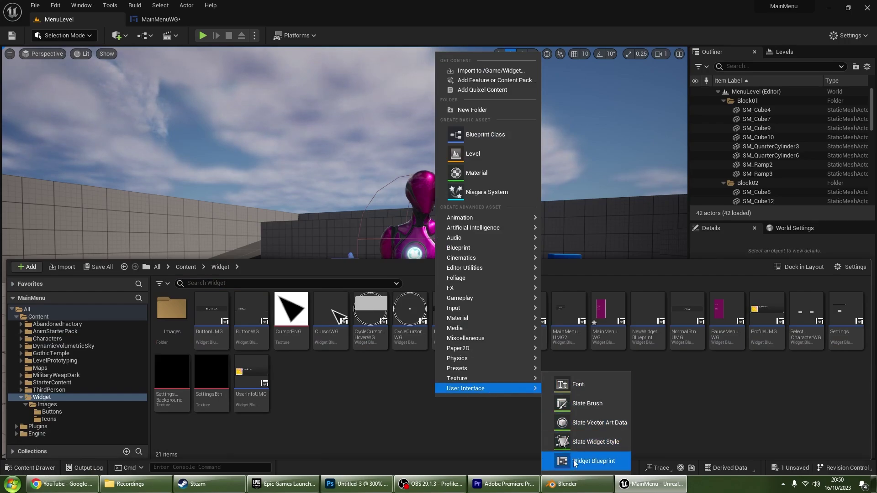
click(591, 461)
click(334, 167)
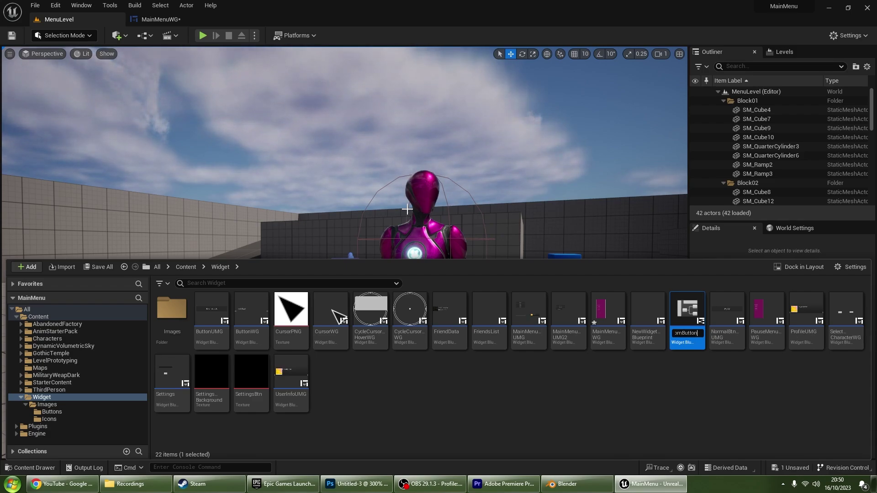
key(Return)
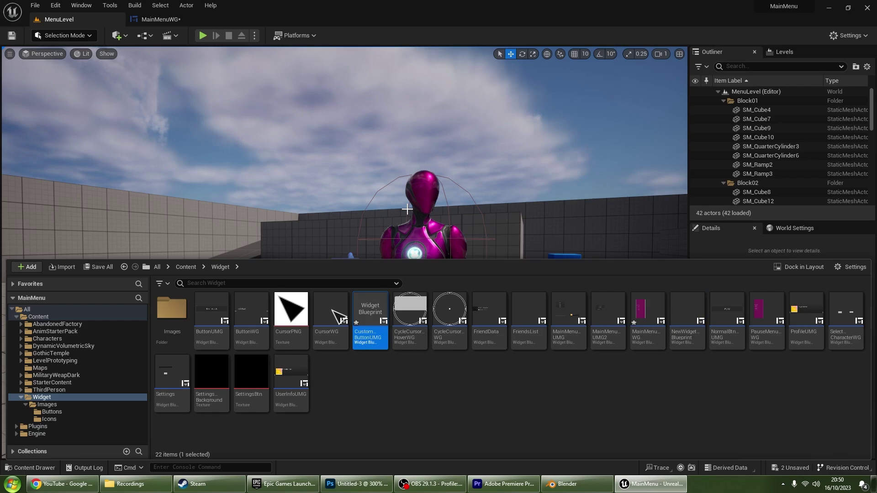
key(Return)
Step: Set the designer preview to a custom 500x120 screen size
click(638, 63)
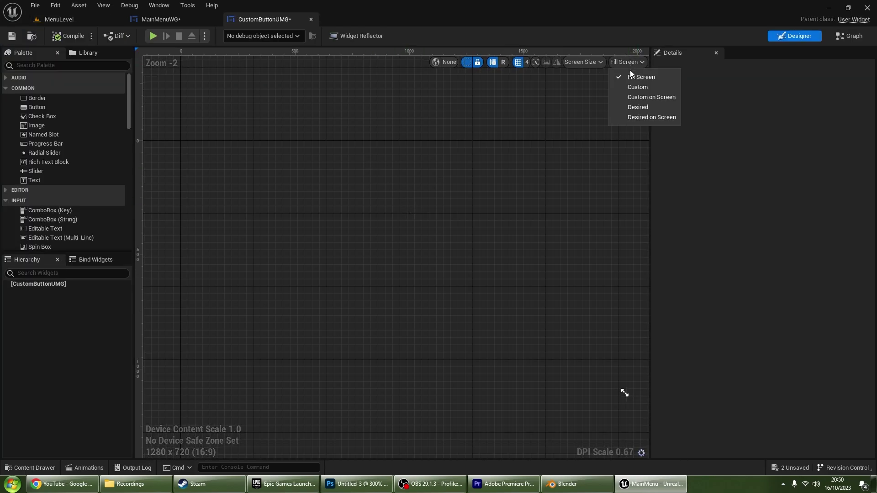
click(641, 87)
click(583, 60)
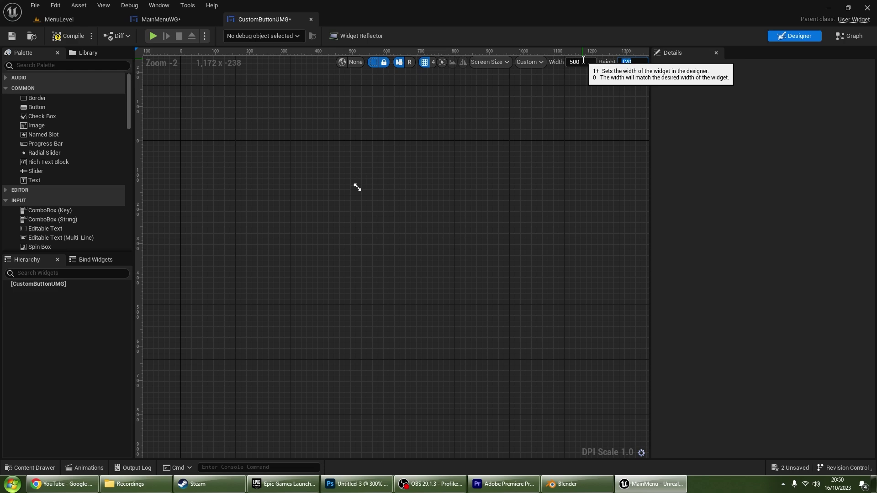
scroll(64, 159, down, 5)
Step: Add a Canvas Panel root and a progress bar stretched to fill the whole canvas
drag(46, 84, 41, 285)
scroll(159, 224, up, 2)
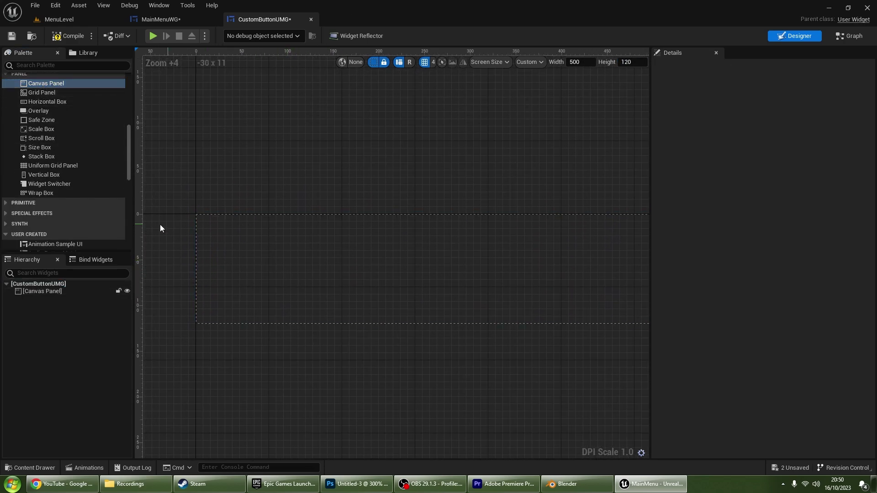
scroll(48, 155, up, 5)
scroll(63, 161, up, 5)
drag(46, 144, 199, 215)
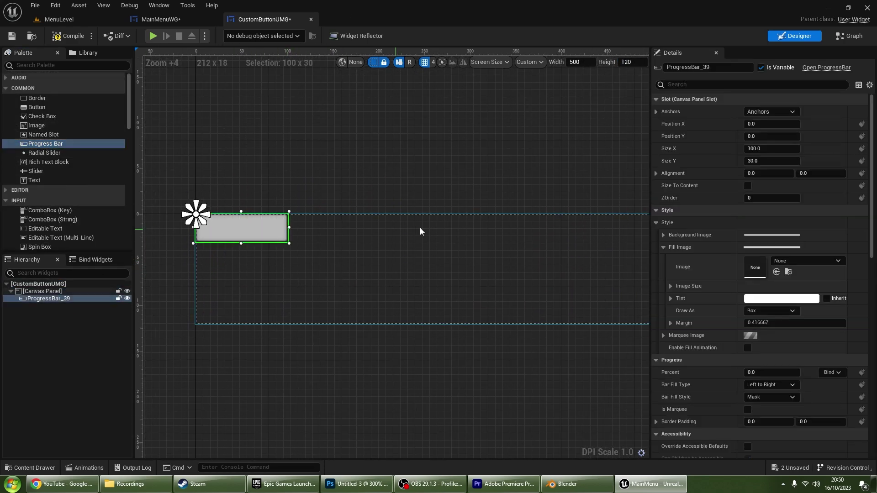
drag(771, 149, 730, 148)
drag(771, 160, 730, 161)
Step: Make the progress bar's background tint translucent, keeping Box draw mode
click(663, 235)
click(781, 286)
click(782, 298)
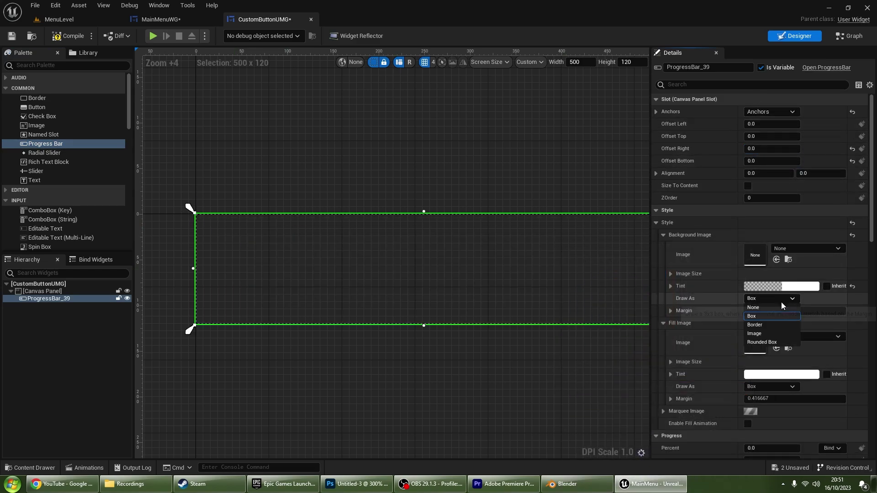
click(780, 302)
click(663, 234)
Step: Duplicate the progress bar and set the copy to fill Right to Left
scroll(749, 284, down, 1)
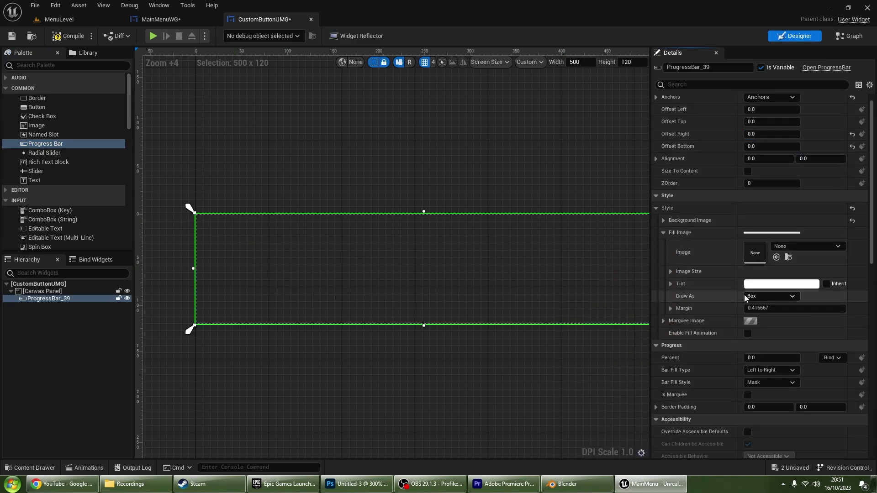
scroll(749, 248, down, 2)
scroll(750, 248, down, 1)
right_drag(447, 252, 423, 236)
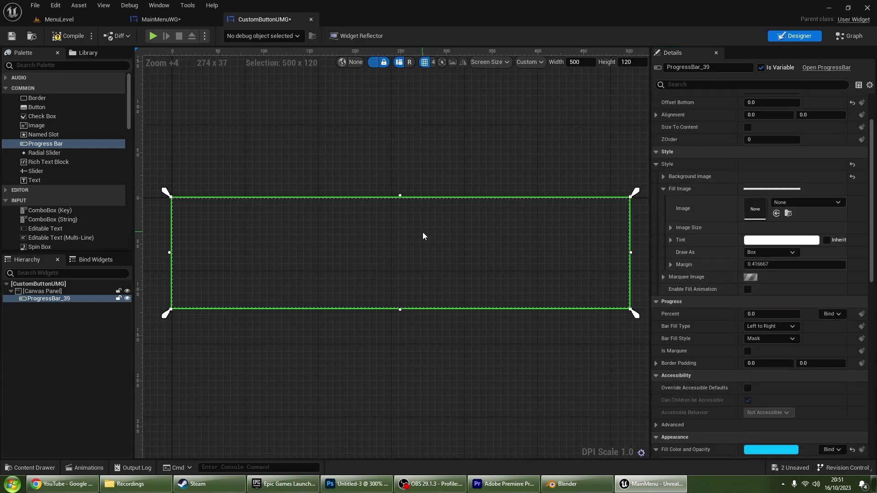
key(ctrl+d)
click(769, 326)
click(767, 342)
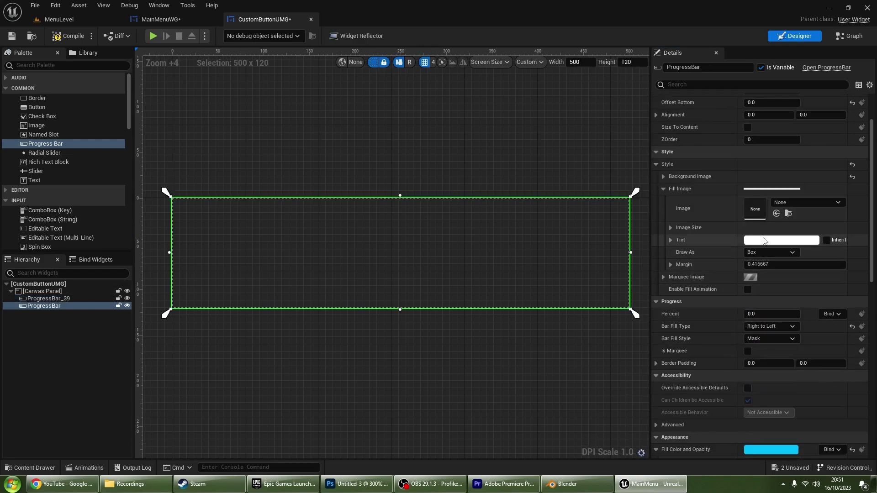
click(767, 313)
Step: Make two more copies, setting one to fill Top to Bottom, for four bars
key(ctrl+d)
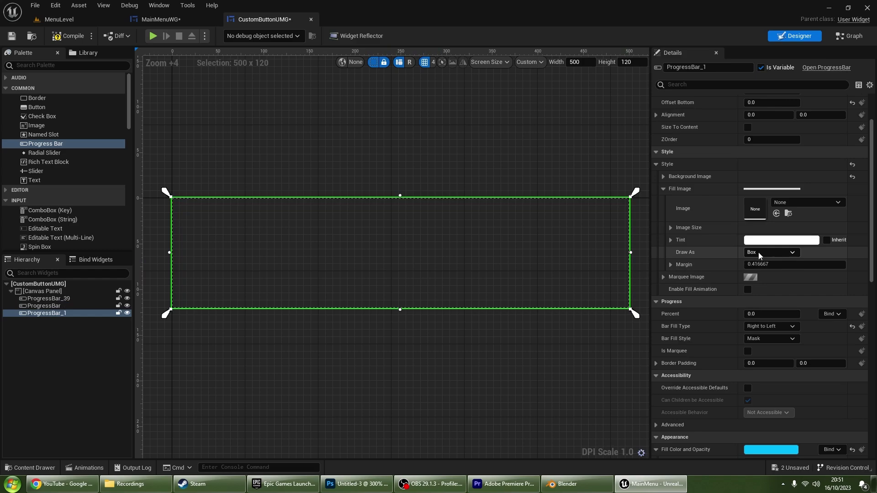
click(772, 326)
click(763, 379)
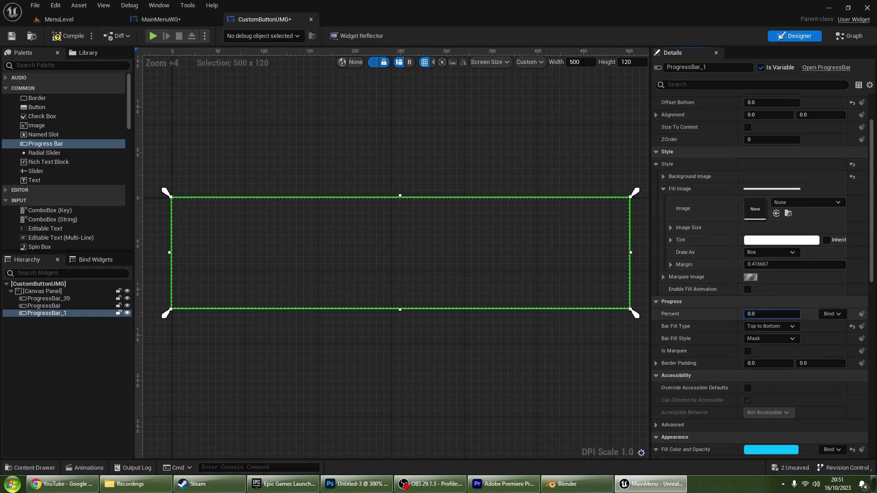
click(73, 314)
key(ctrl+d)
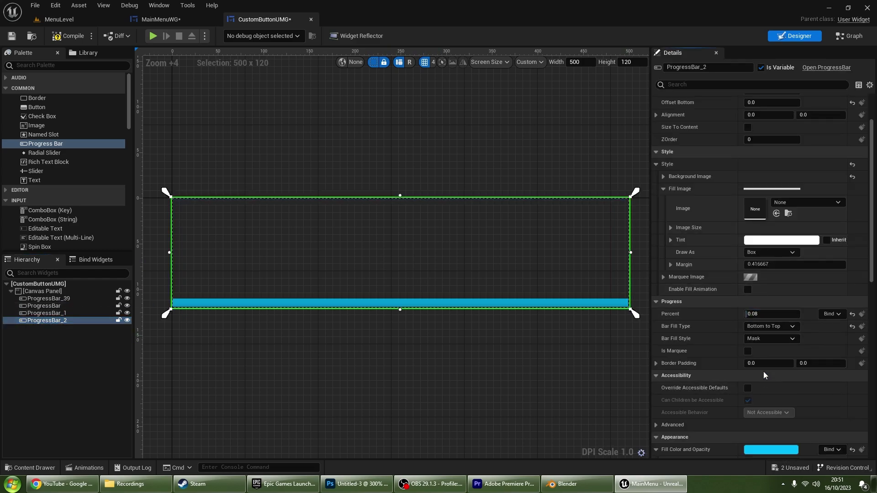
Step: Rename the first two bars LeftProg and RightProg
click(31, 299)
click(47, 298)
text(Left)
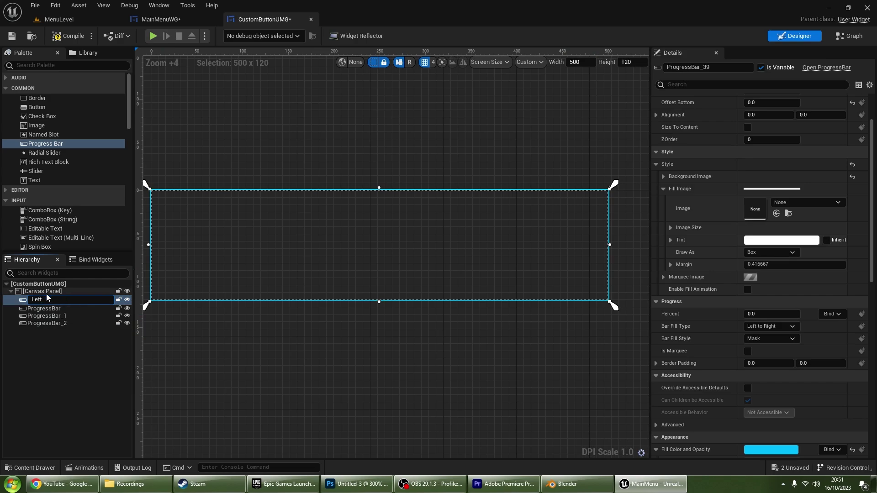
text(Prog)
click(53, 306)
click(53, 307)
text(RightPr)
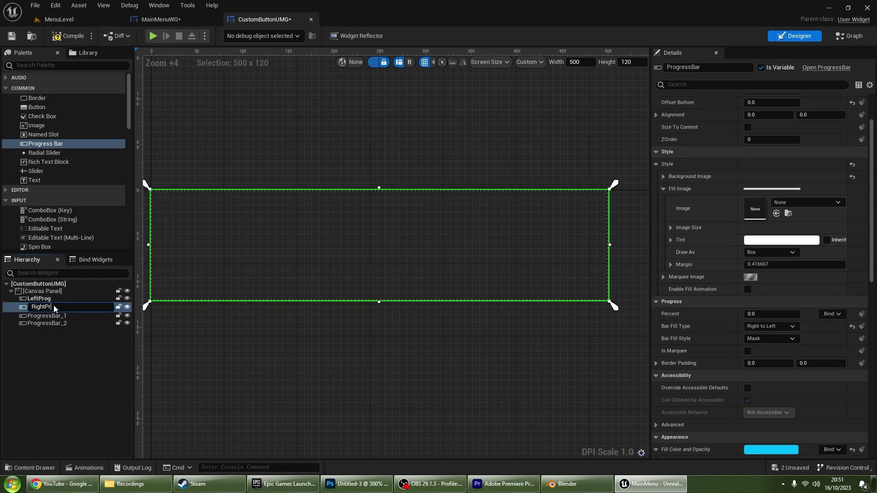
text(og)
Step: Rename the remaining bars TopProg and BottomProg
click(44, 315)
key(BackSpace)
key(BackSpace)
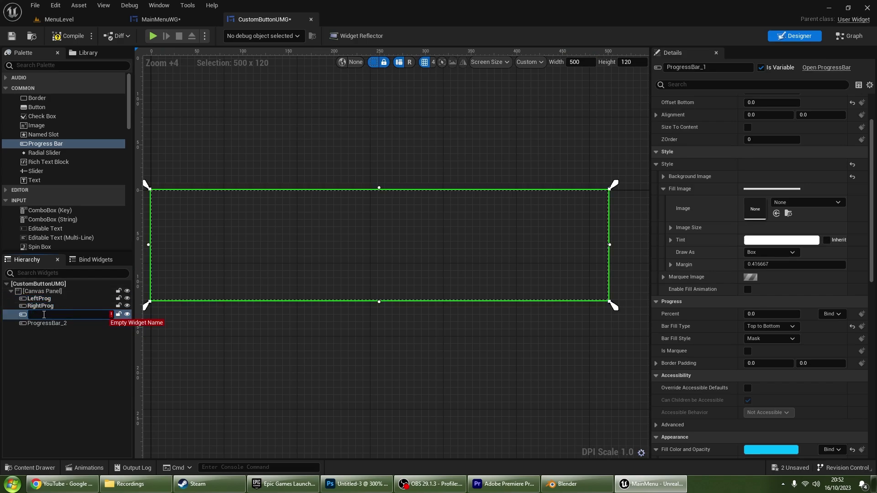
text(TopProg)
click(45, 323)
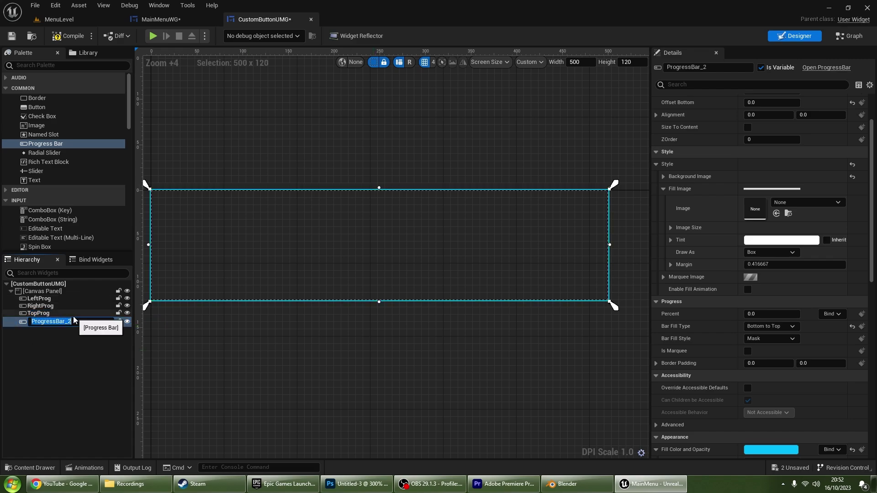
click(73, 319)
text(BottomProg)
key(Return)
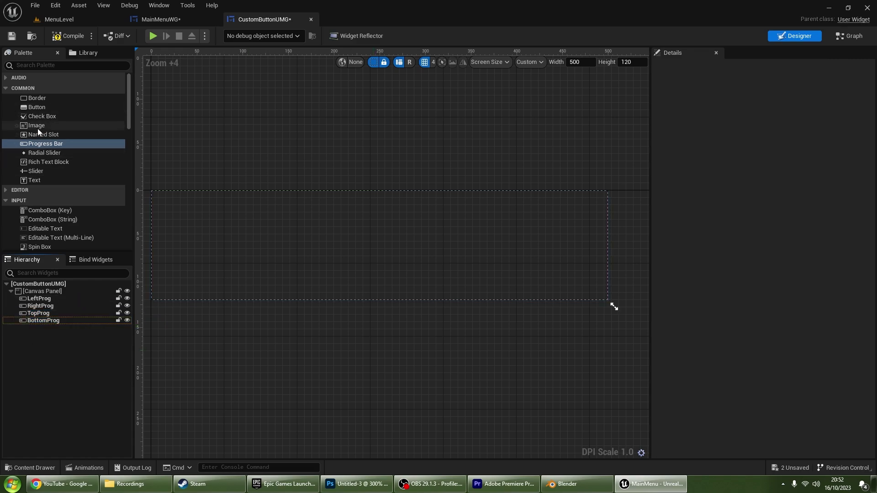
Step: Add a Border stretched across the whole canvas with a zero offset
drag(37, 98, 41, 292)
click(772, 111)
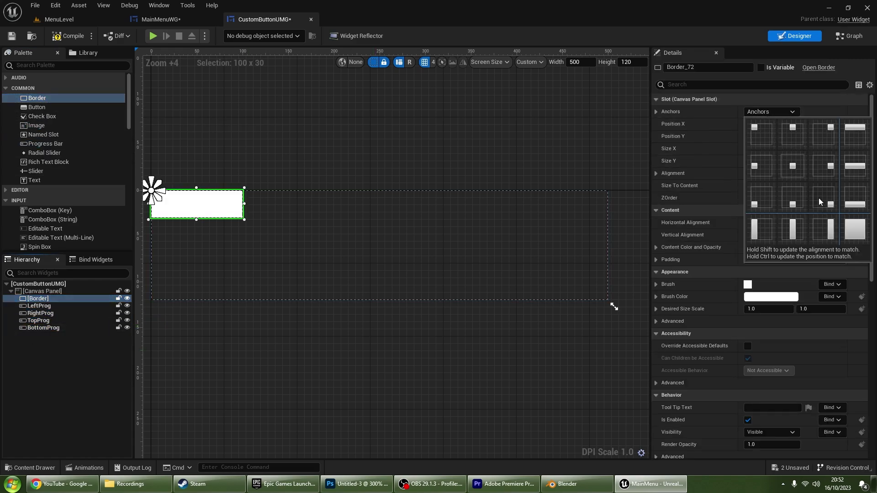
click(855, 229)
click(772, 148)
text(0)
key(Tab)
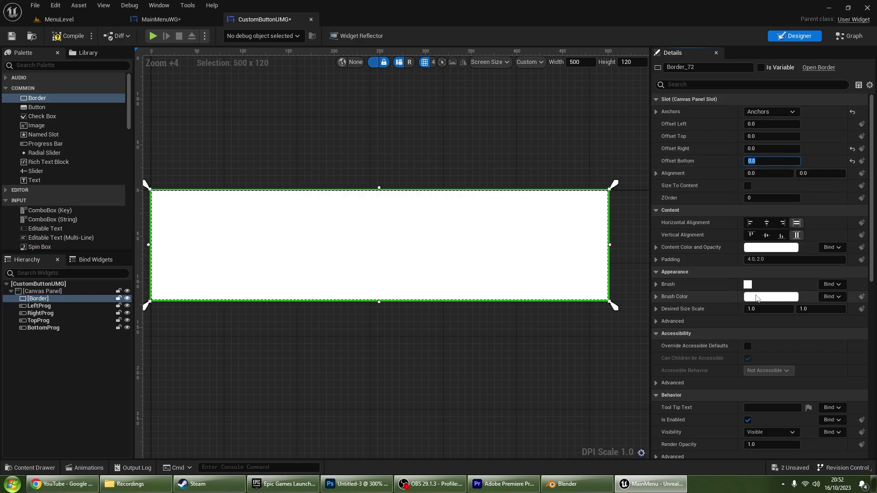
Step: Color the Border yellow, adjust its render opacity, and rename it ButtonBackground
click(756, 297)
drag(672, 300, 672, 270)
drag(676, 368, 694, 368)
click(683, 458)
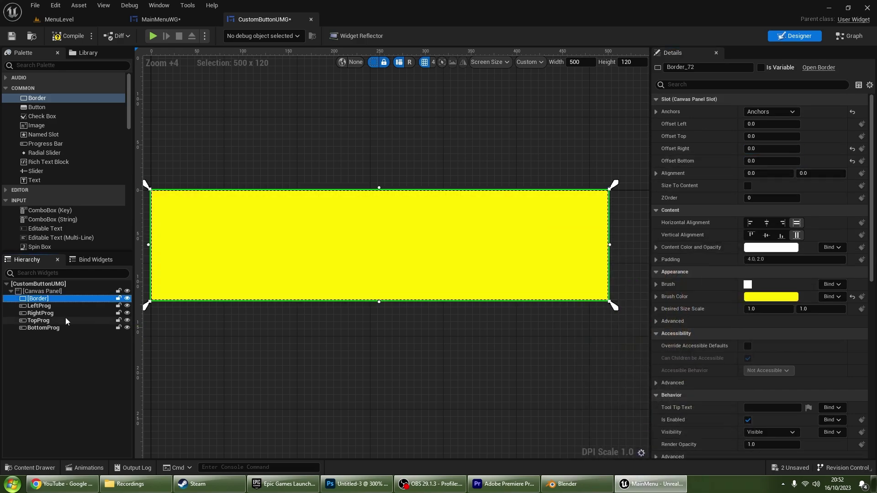
scroll(758, 366, down, 5)
click(755, 299)
key(Return)
double_click(41, 299)
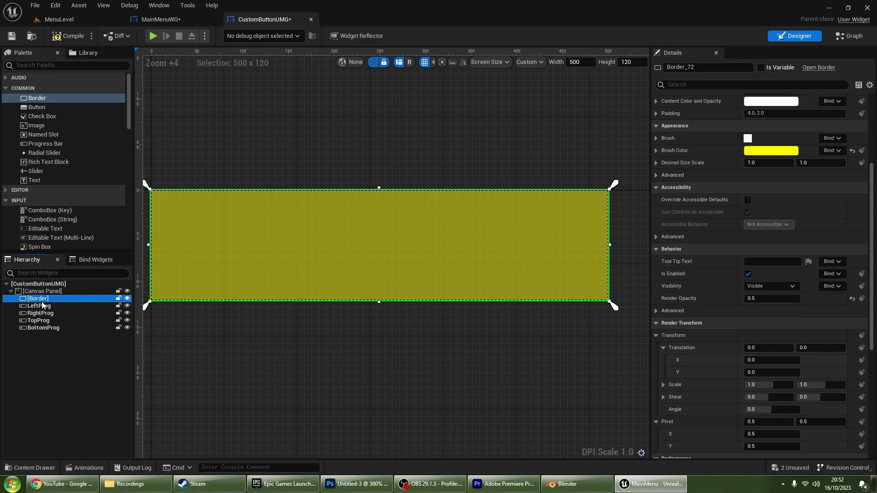
text(Background)
key(Return)
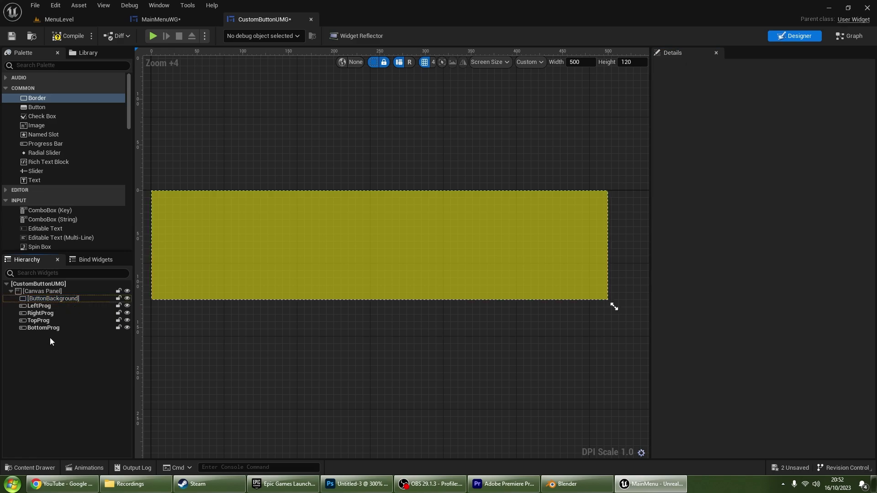
Step: Add a 100x100 Image inside the background, anchored left-middle
drag(37, 125, 44, 312)
drag(172, 208, 209, 233)
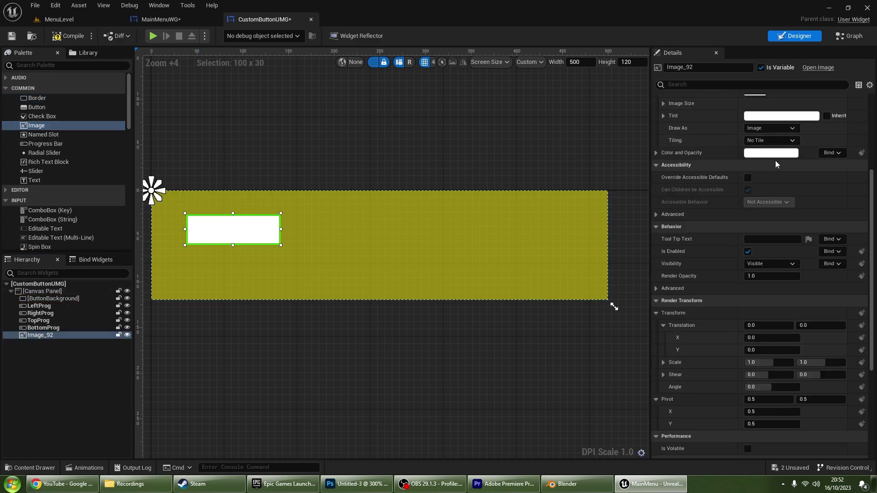
scroll(757, 183, up, 5)
click(762, 160)
text(100)
key(Return)
click(769, 112)
click(767, 166)
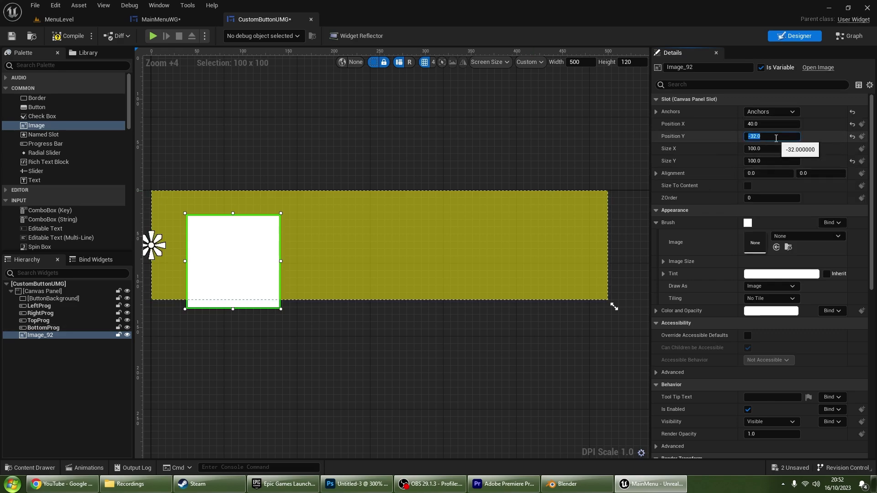
Step: Position the Image at Y -50, nudged against the button's left edge
click(775, 137)
text(0)
key(Return)
text(50)
key(Return)
right_drag(245, 272, 309, 278)
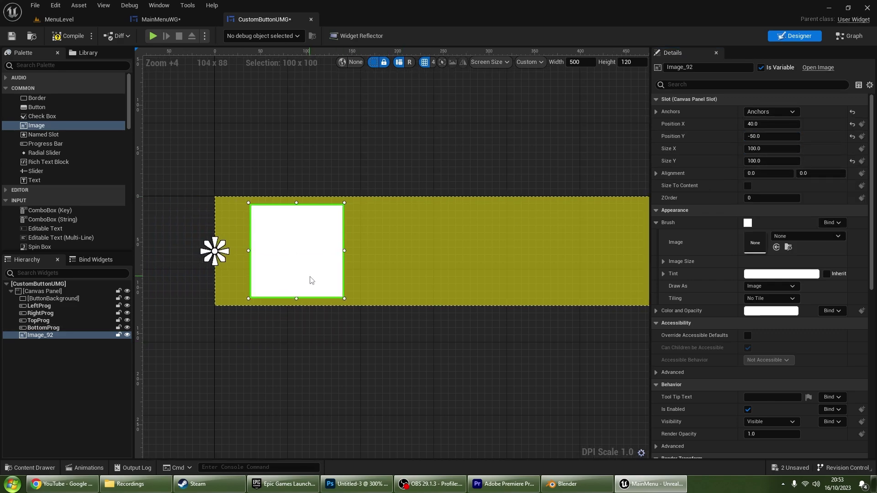
key(Left)
key(Left)
key(Left)
key(Left)
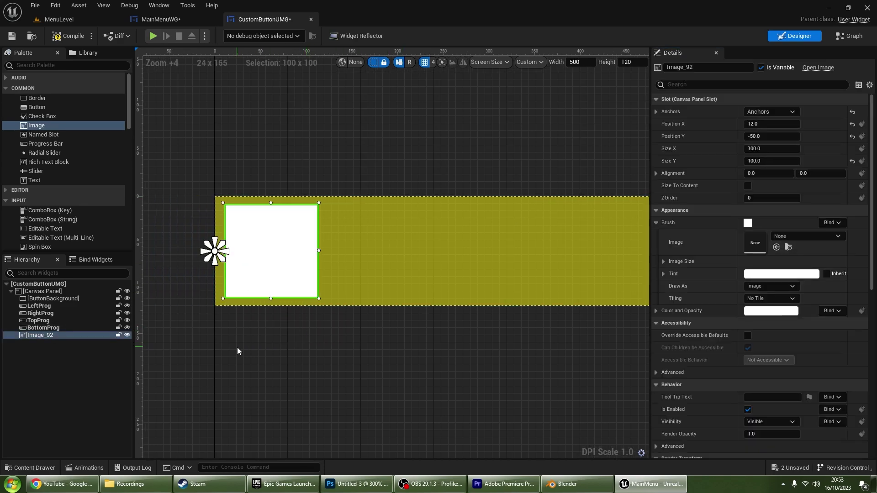
key(Left)
key(Left)
key(Left)
key(Down)
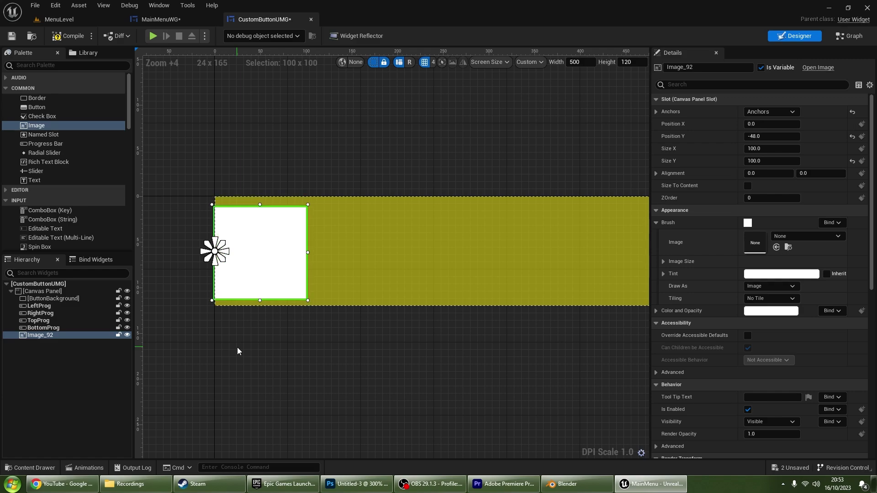
click(772, 134)
text(-50)
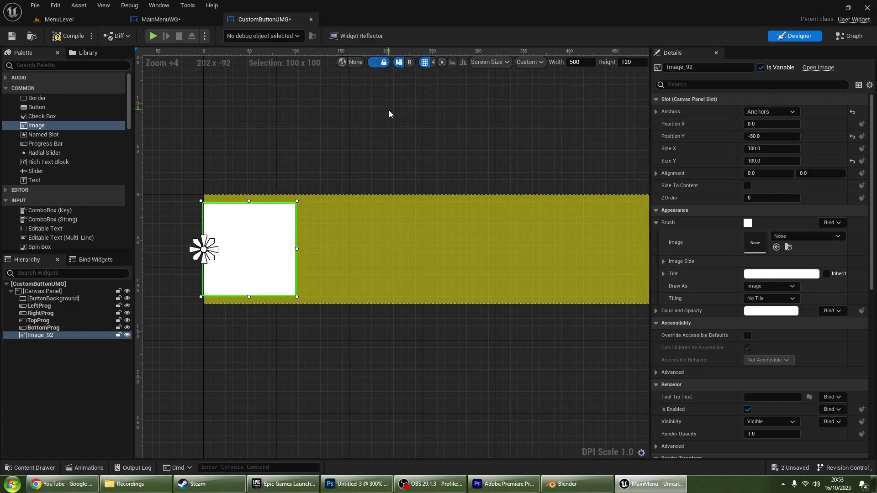
click(388, 110)
click(299, 221)
Step: Set the Image's brush to the white power icon texture
click(784, 249)
text(ico)
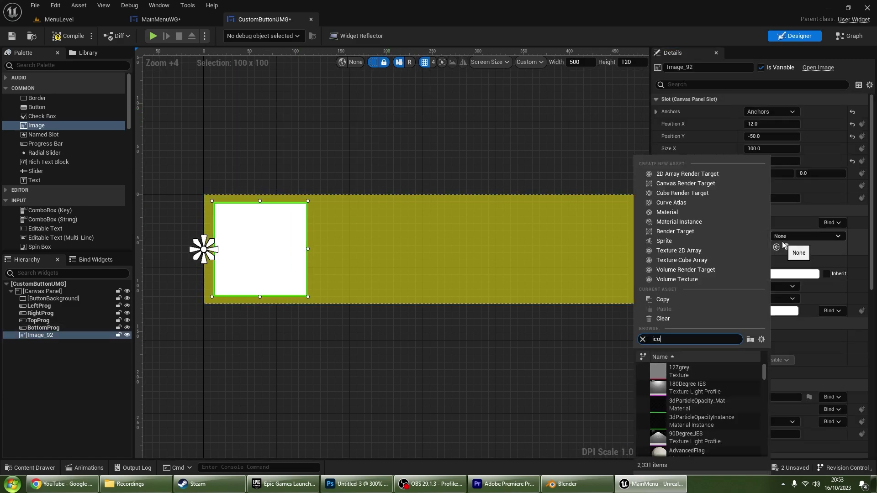
text(n)
click(676, 368)
click(533, 349)
scroll(280, 222, up, 3)
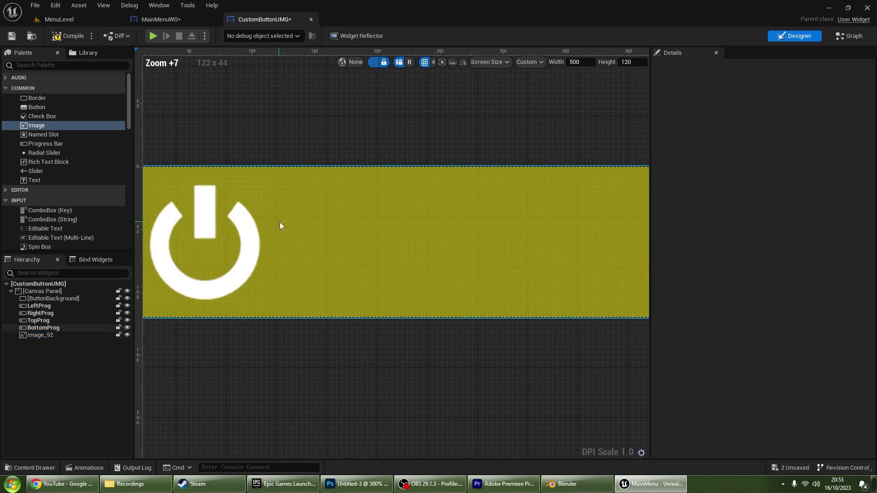
Step: Add a Border with height 3 and Y -2, then delete it
drag(63, 98, 234, 208)
click(770, 161)
text(3)
key(Return)
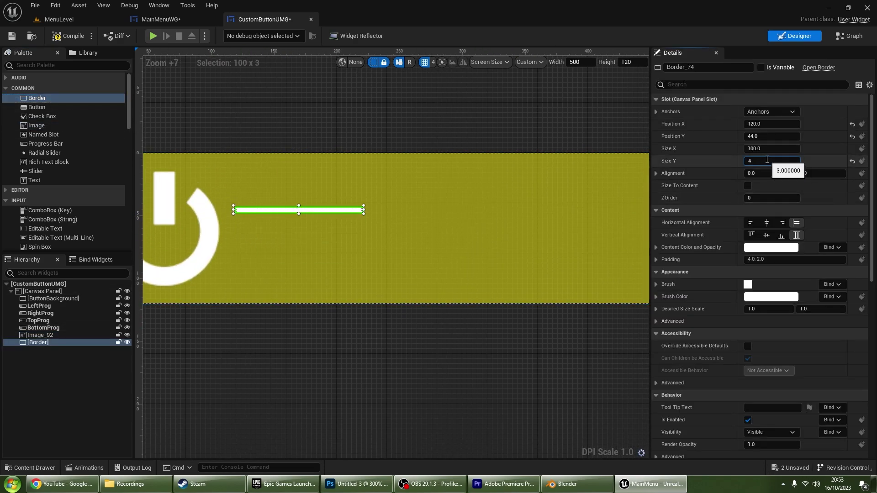
key(Return)
click(772, 136)
text(-2)
key(Return)
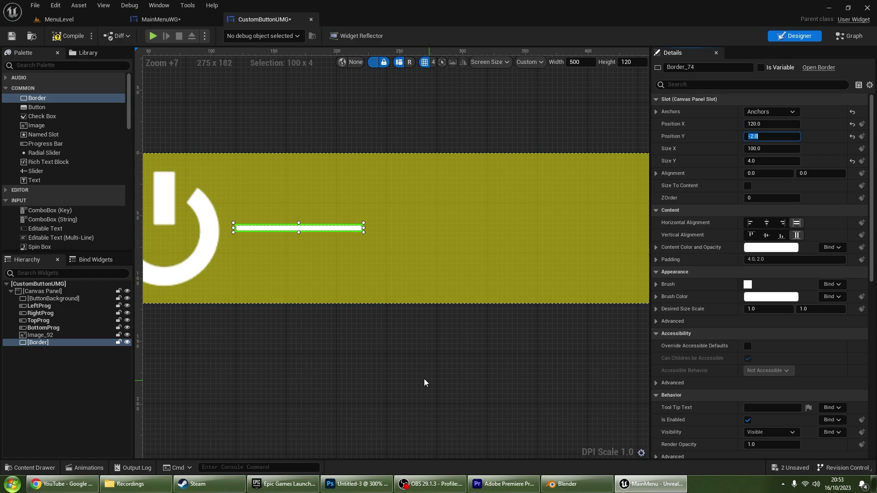
right_drag(424, 382, 405, 387)
key(Delete)
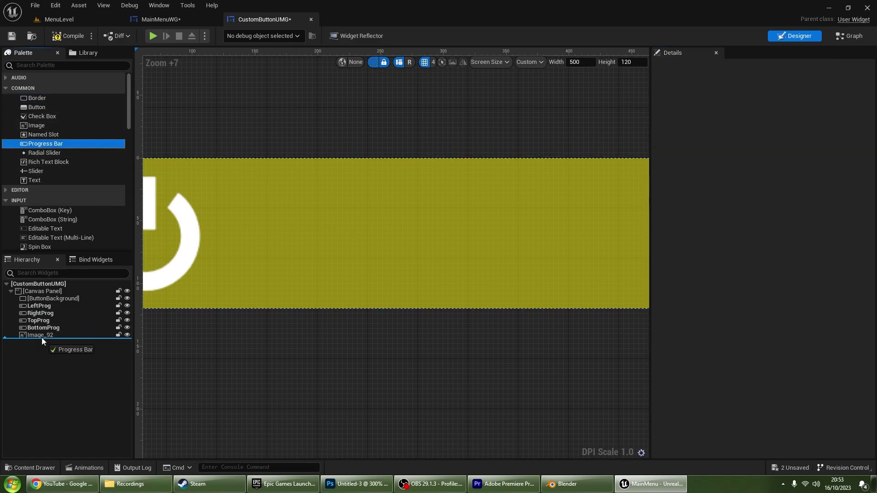
Step: Add a progress bar 4 high with a transparent background, filled completely
drag(42, 144, 445, 228)
click(759, 161)
text(4)
key(Return)
click(663, 235)
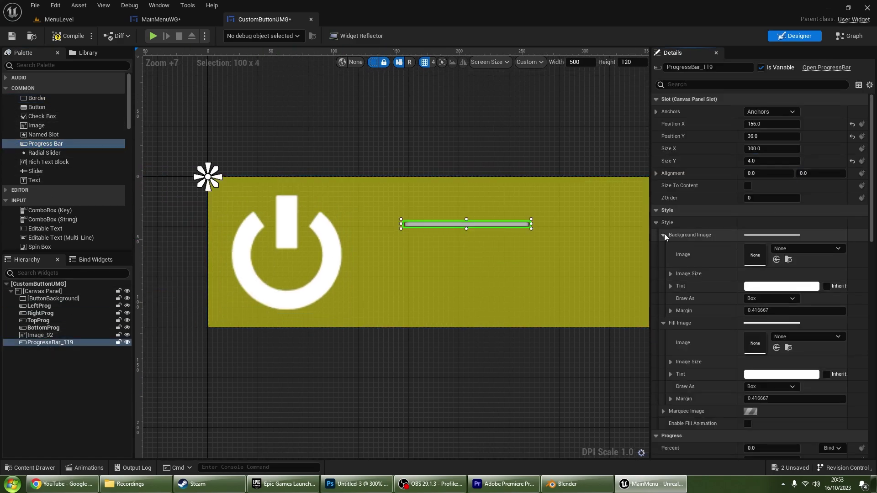
click(781, 286)
click(712, 462)
click(663, 234)
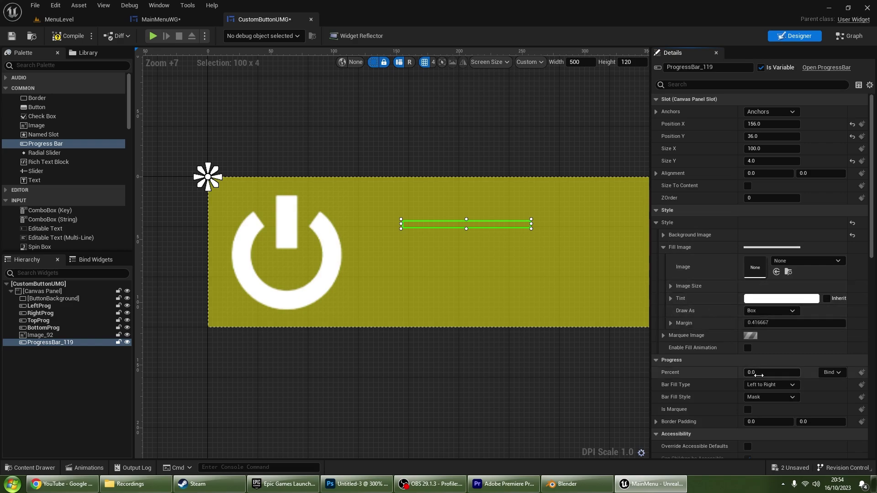
drag(758, 372, 803, 372)
Step: Try several fill draw styles, settle on Image, and keep progress at full
click(769, 310)
click(758, 346)
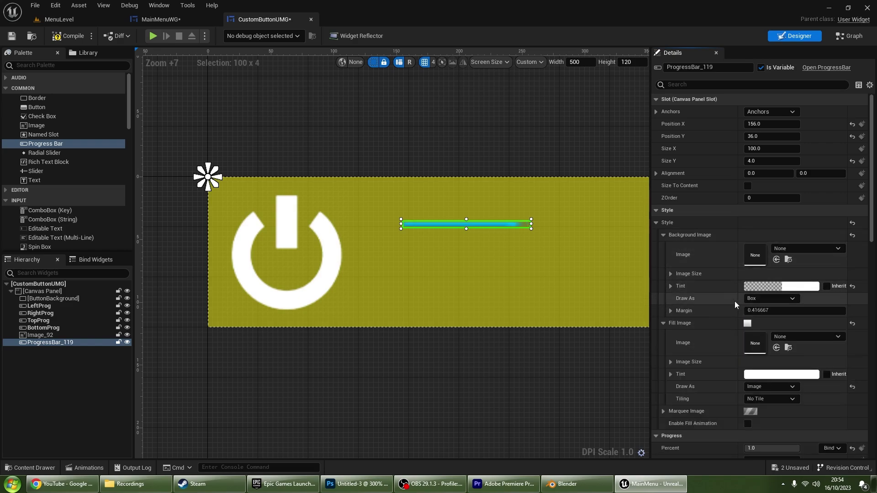
click(771, 297)
click(758, 332)
click(776, 311)
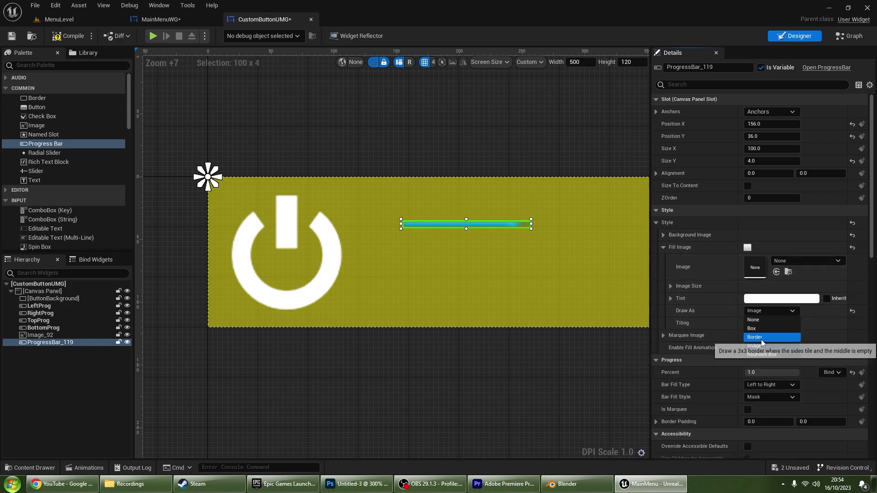
click(760, 338)
click(769, 310)
click(771, 355)
click(763, 311)
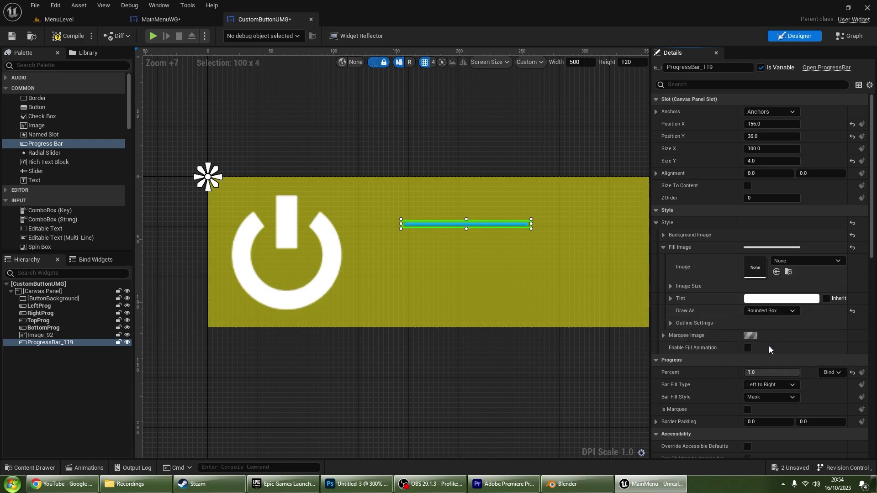
click(768, 350)
drag(771, 358, 799, 358)
Step: Set the progress bar's fill tint to white
click(664, 236)
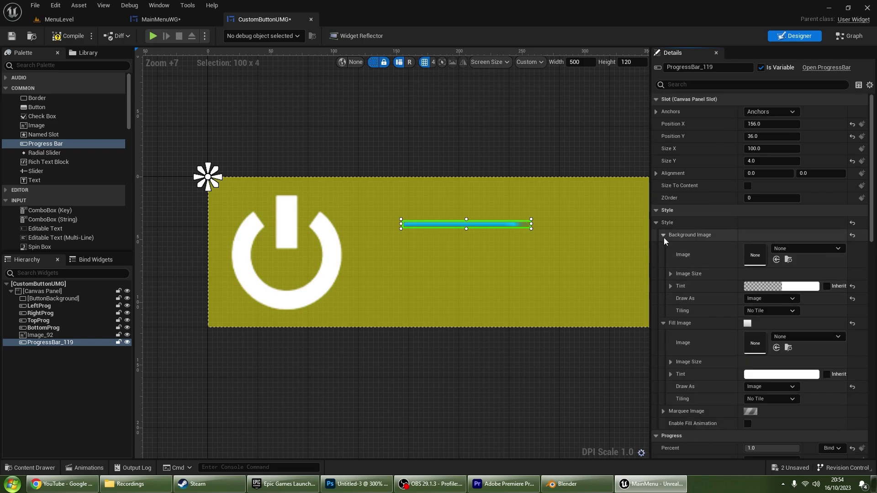
click(664, 236)
scroll(758, 387, down, 5)
click(757, 391)
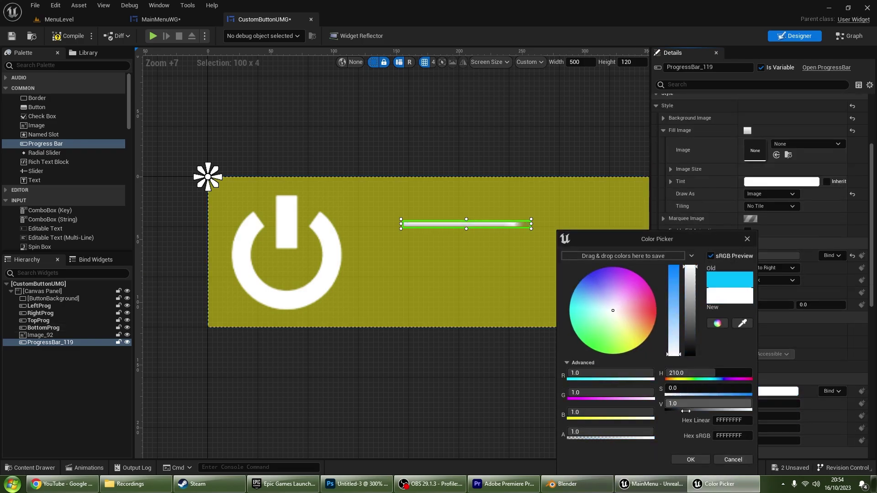
click(686, 462)
Step: Stretch the progress bar rightward from the icon at vertical position -2
drag(531, 224, 537, 225)
scroll(771, 294, down, 3)
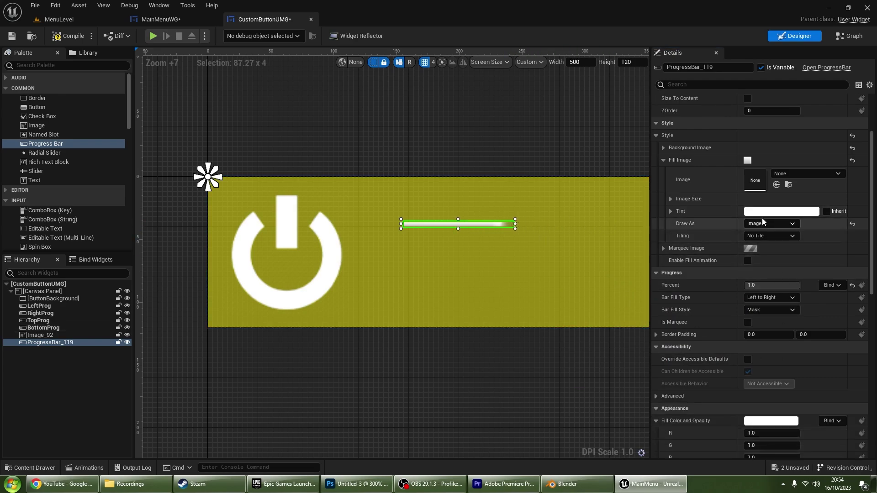
scroll(393, 242, down, 4)
drag(416, 230, 402, 241)
text(-2)
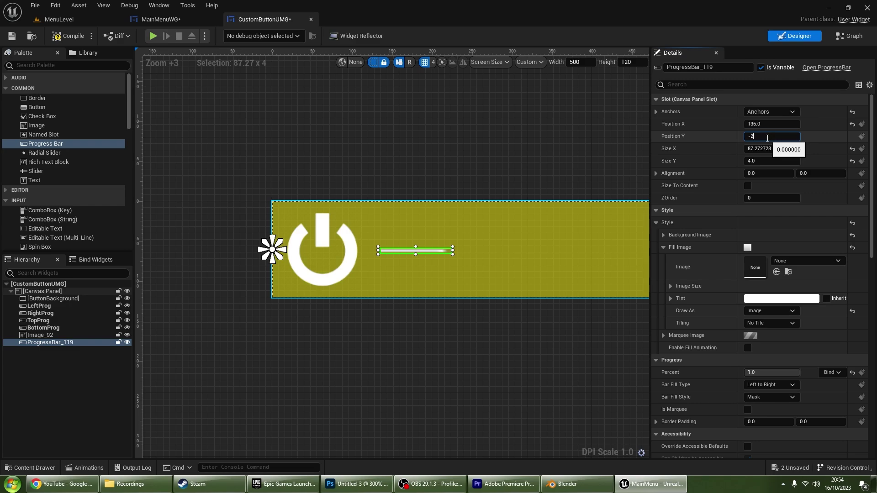
key(Return)
drag(392, 226, 519, 239)
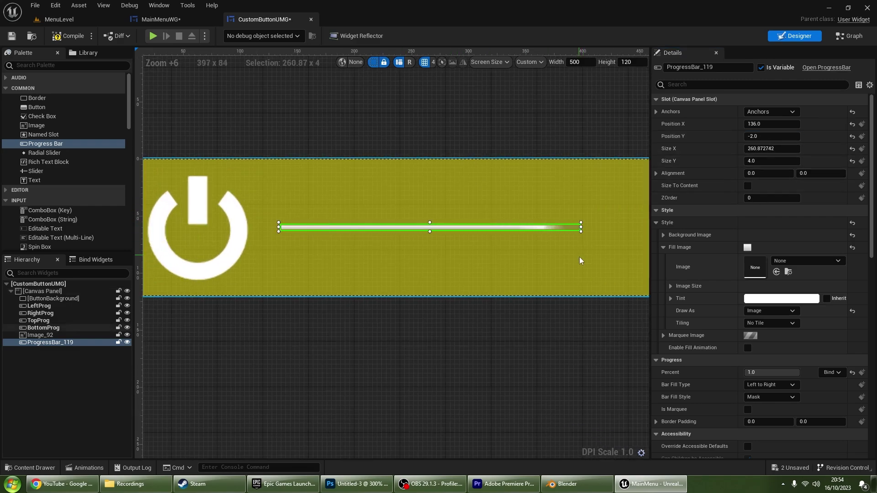
key(ctrl+z)
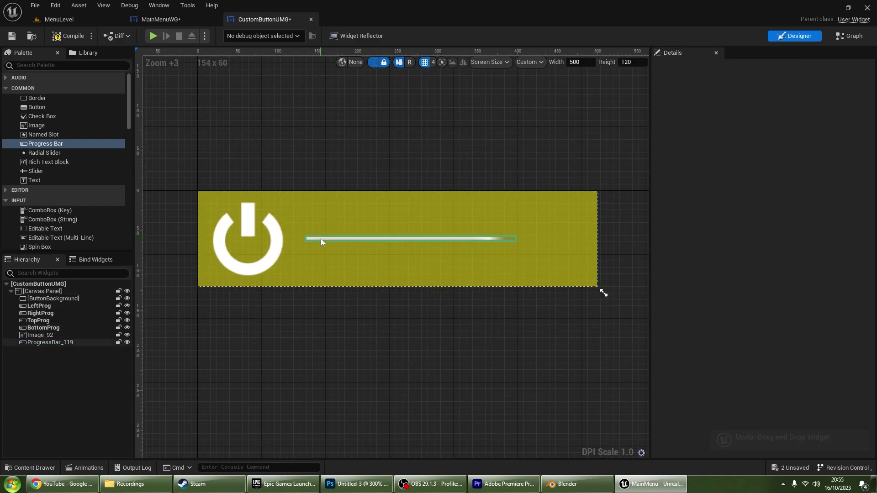
scroll(326, 249, up, 5)
key(Left)
key(Left)
key(Left)
key(Left)
key(Left)
key(Left)
Step: Add a Text element onto the button
scroll(338, 212, down, 3)
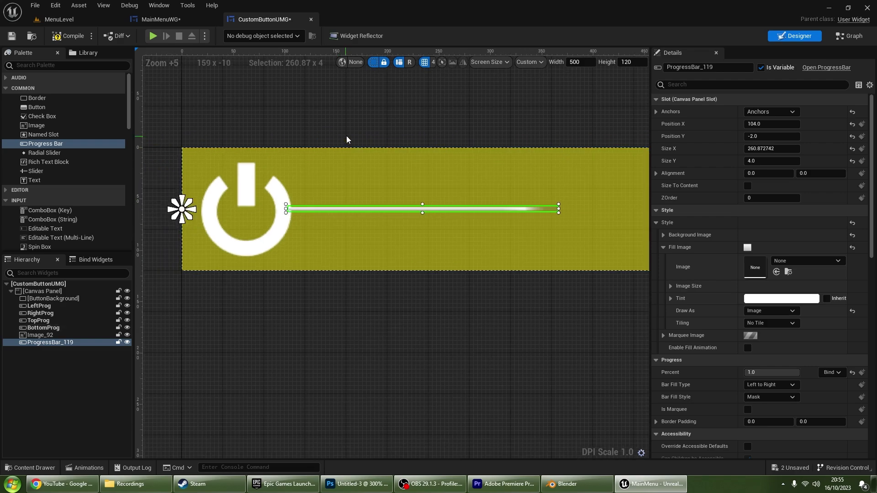
click(365, 114)
right_drag(285, 204, 293, 227)
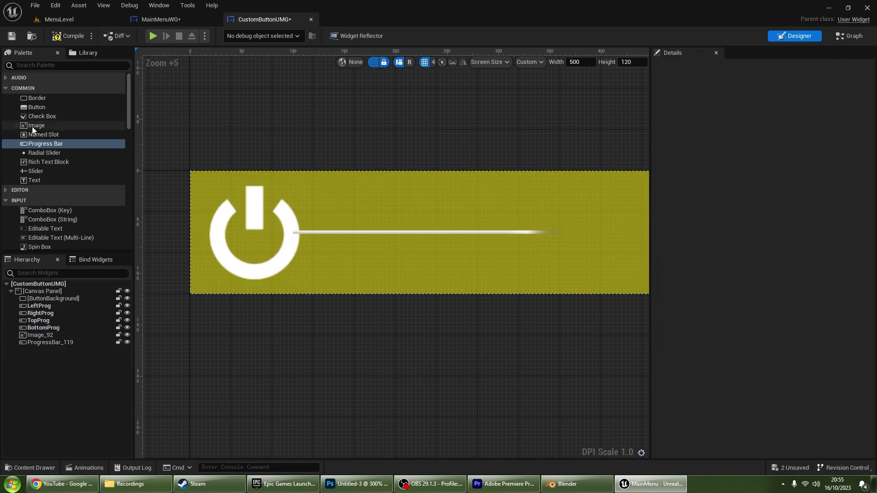
drag(44, 179, 351, 252)
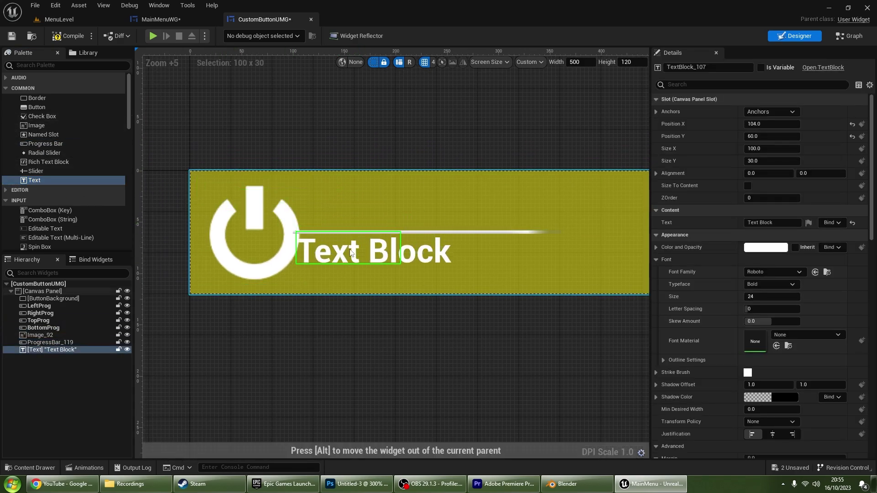
Step: Set the text's font size to 18 and its content to 'Under Line Text'
click(772, 295)
text(20)
key(Return)
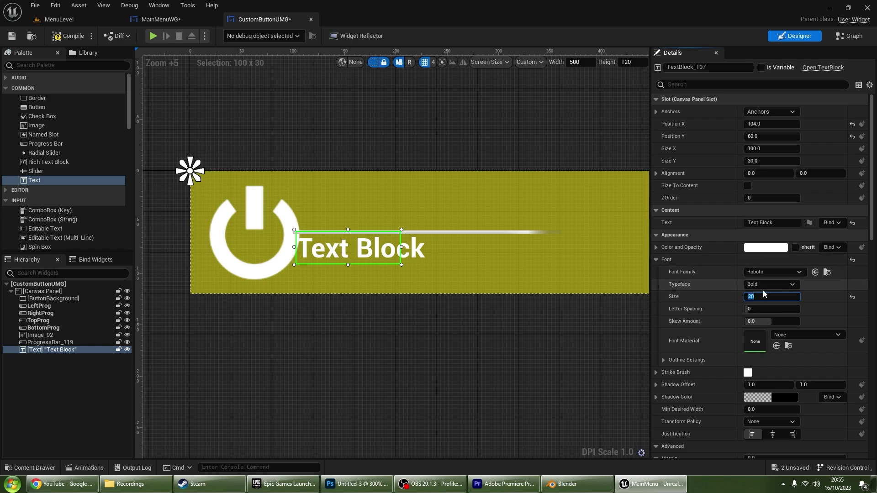
text(18)
key(Return)
click(771, 223)
text(Under Line Te)
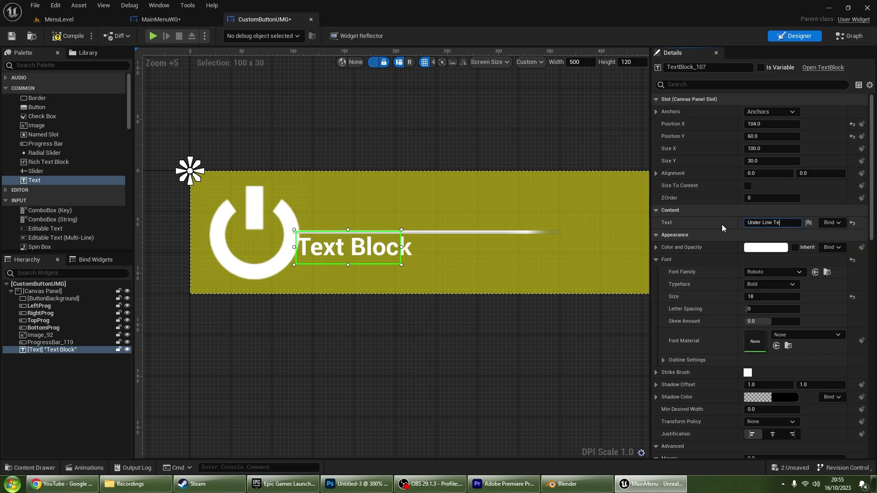
text(xt)
Step: Move the text beneath the line, make it Light at size 16, and duplicate it above
drag(349, 255, 349, 260)
click(761, 296)
text(1)
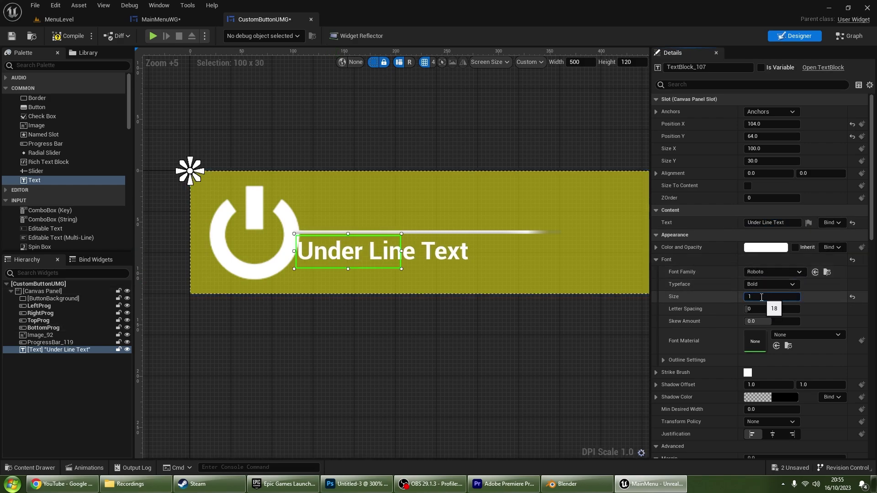
text(6)
key(Return)
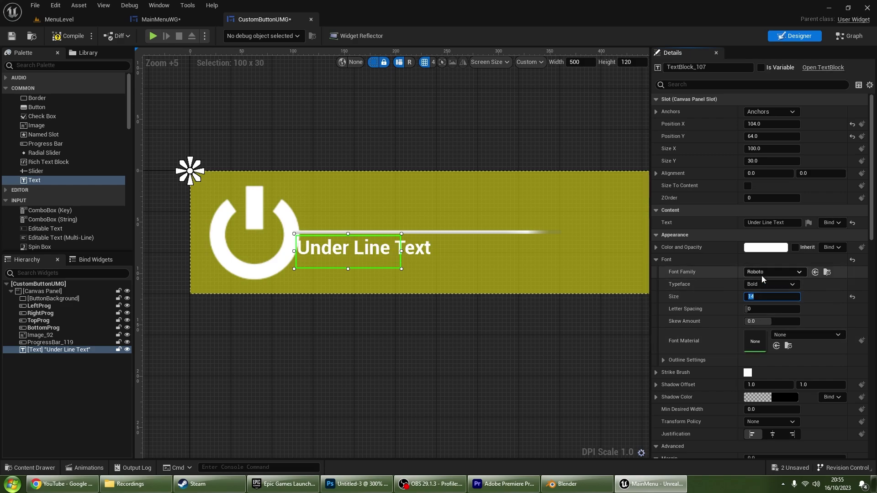
click(761, 322)
scroll(338, 238, up, 2)
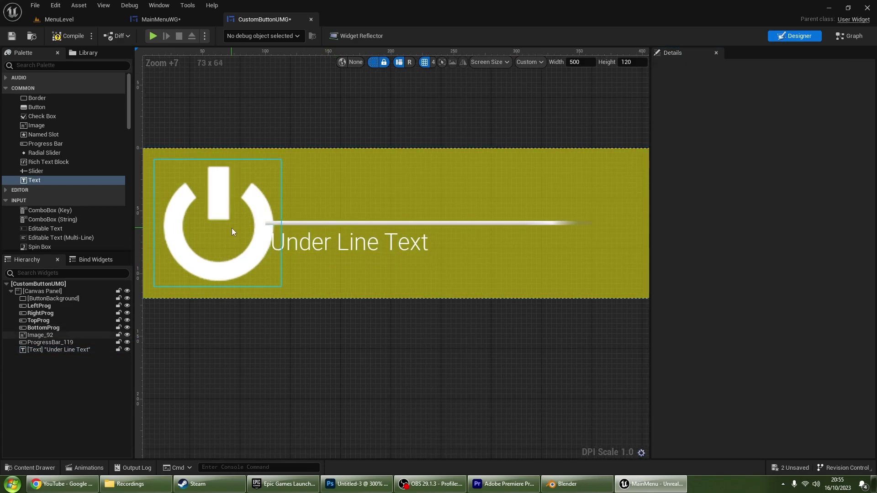
key(ctrl+d)
drag(322, 247, 327, 232)
Step: Set the copied text's font size to 30 and widen it over the line
click(769, 297)
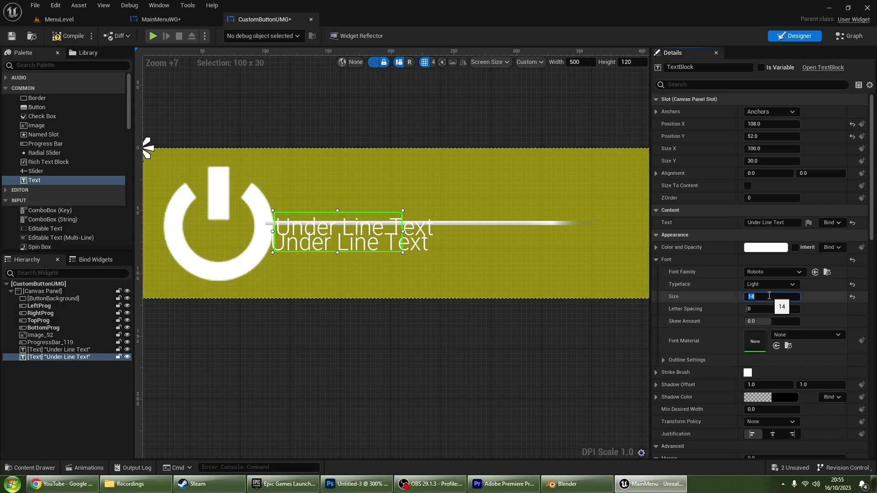
text(40)
key(Return)
text(30)
key(Return)
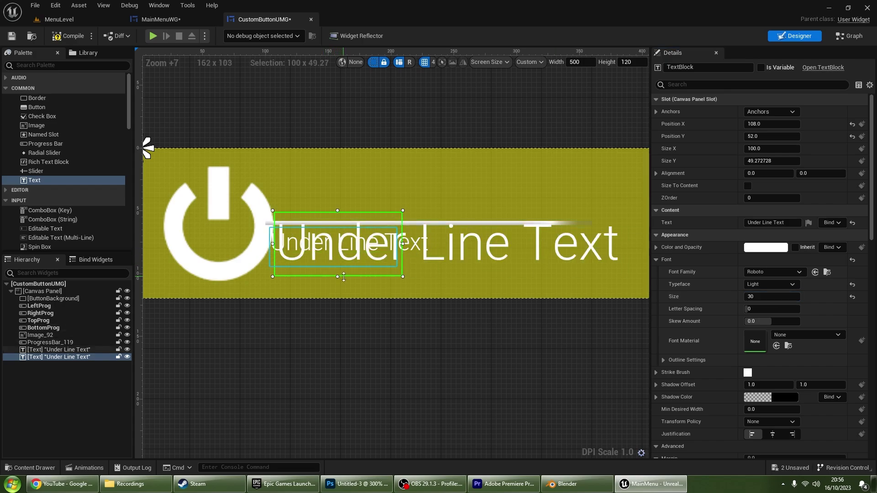
scroll(340, 269, down, 3)
drag(435, 258, 432, 243)
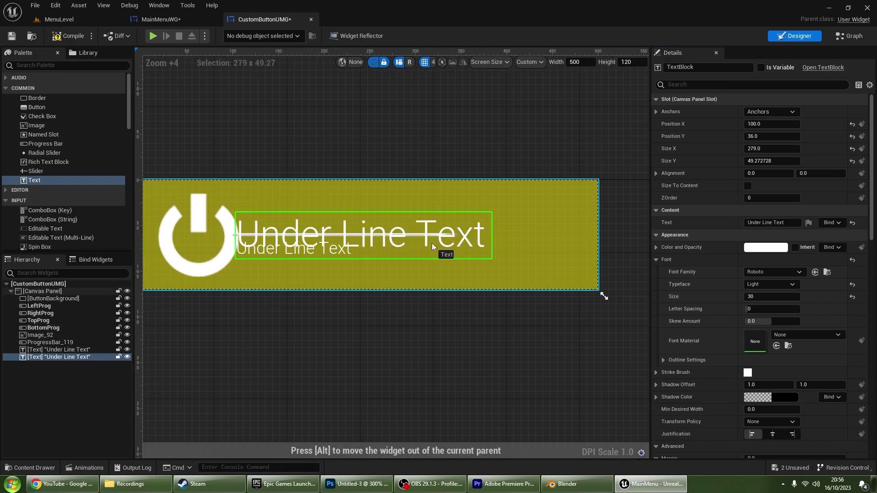
Step: Anchor the main text to the centre of the button
click(771, 161)
click(771, 112)
click(789, 163)
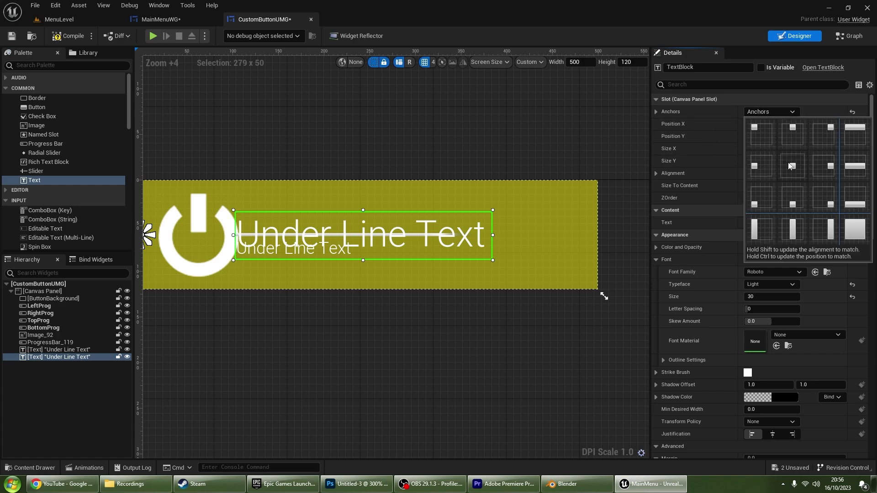
click(748, 136)
click(332, 329)
click(397, 239)
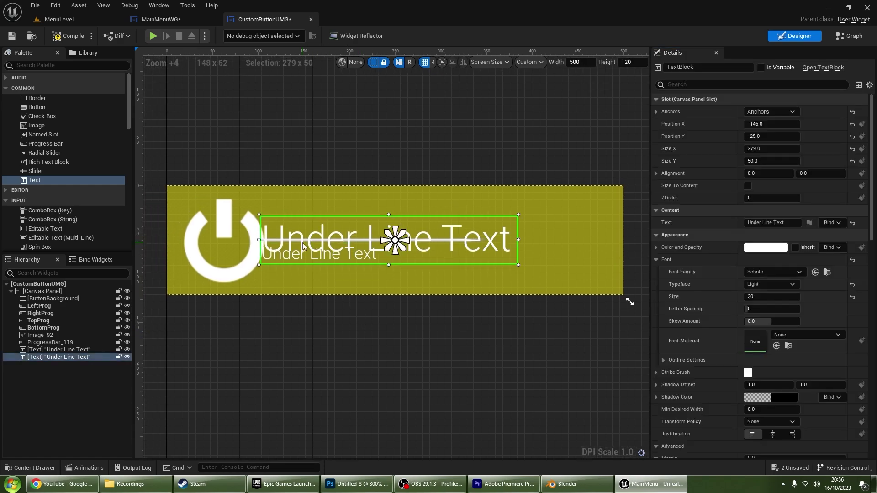
click(298, 311)
Step: Hide the small underline text by setting its Render Opacity to 0
click(266, 244)
click(758, 187)
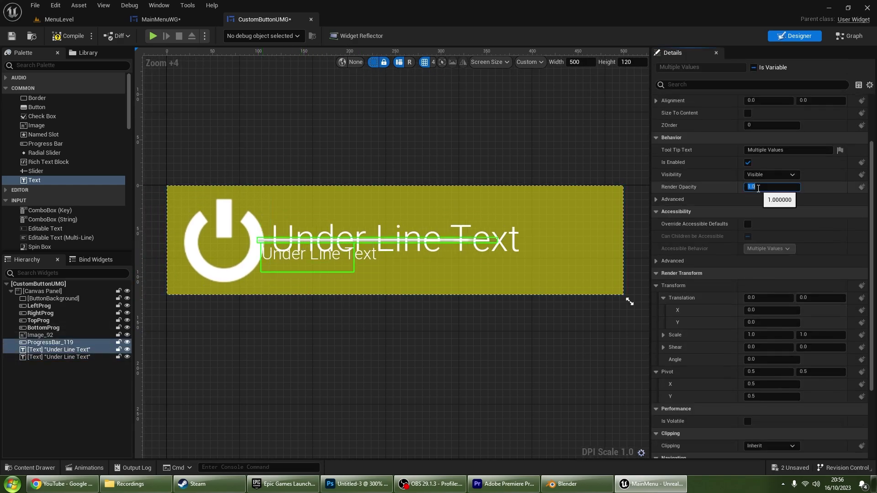
text(0)
click(392, 238)
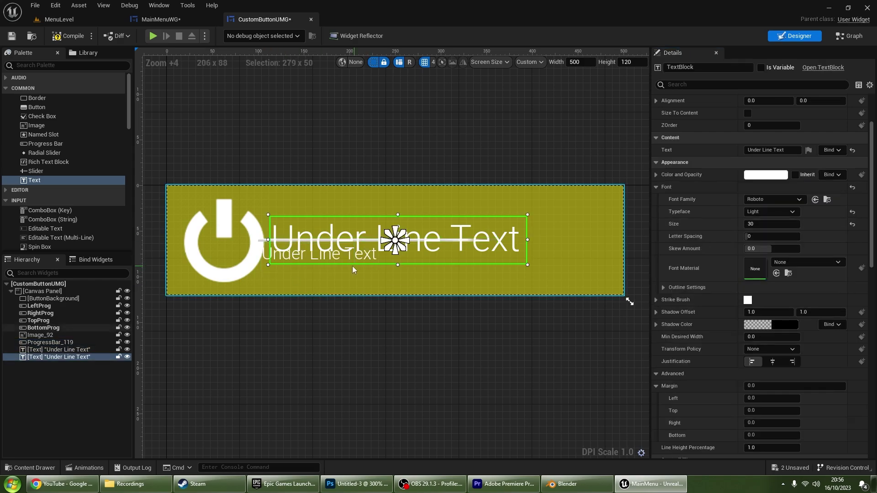
click(392, 238)
scroll(760, 274, down, 5)
click(761, 343)
text(0)
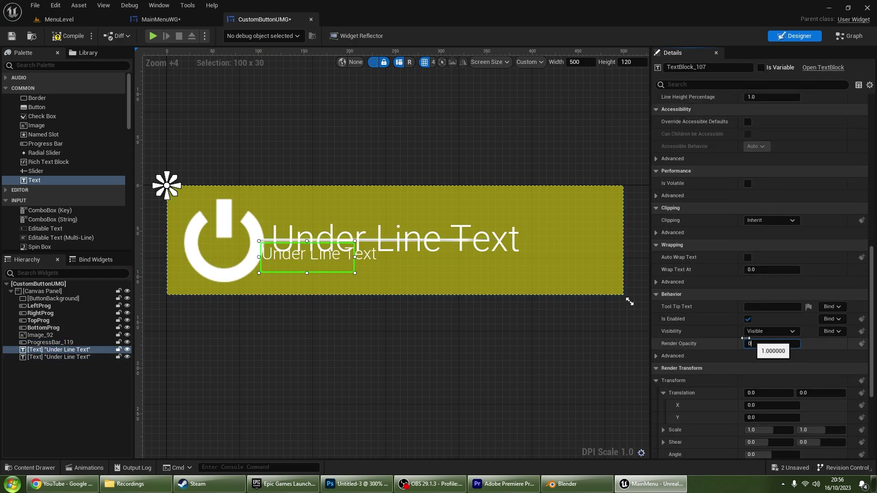
click(392, 240)
scroll(758, 274, down, 5)
drag(757, 167, 713, 167)
scroll(514, 327, down, 1)
click(514, 327)
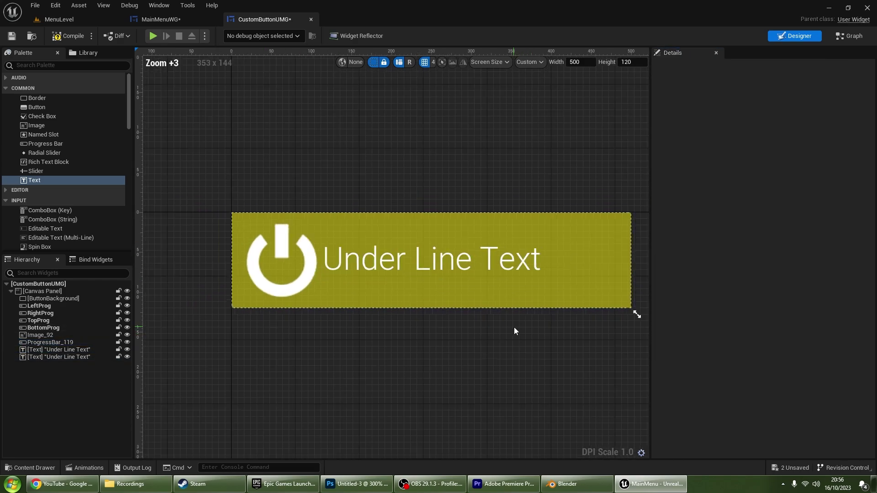
Step: Give the main label Size Y 45 and adjust its Position Y
scroll(514, 328, down, 1)
scroll(408, 271, up, 2)
click(408, 271)
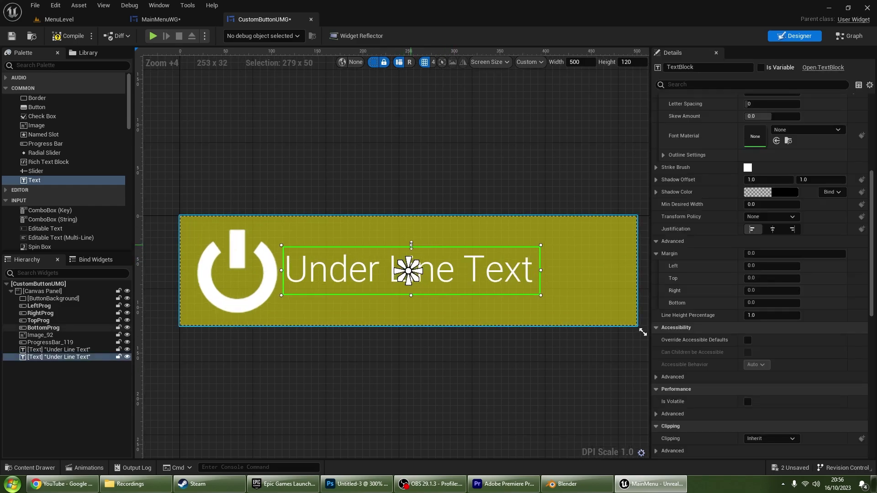
drag(410, 245, 411, 250)
scroll(762, 228, up, 5)
click(762, 160)
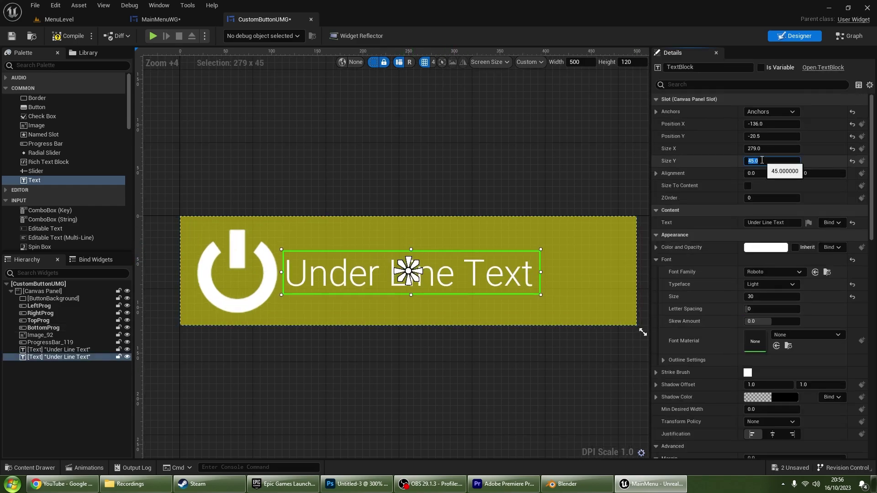
click(758, 135)
text(-)
key(Return)
click(415, 103)
scroll(415, 103, down, 2)
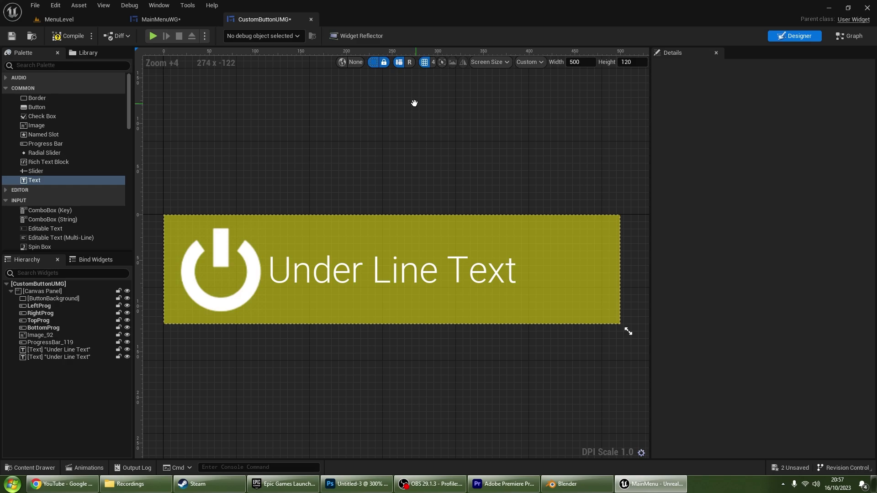
Step: Change the main label's text to 'QUIT TO DESKTOP'
click(389, 221)
click(771, 223)
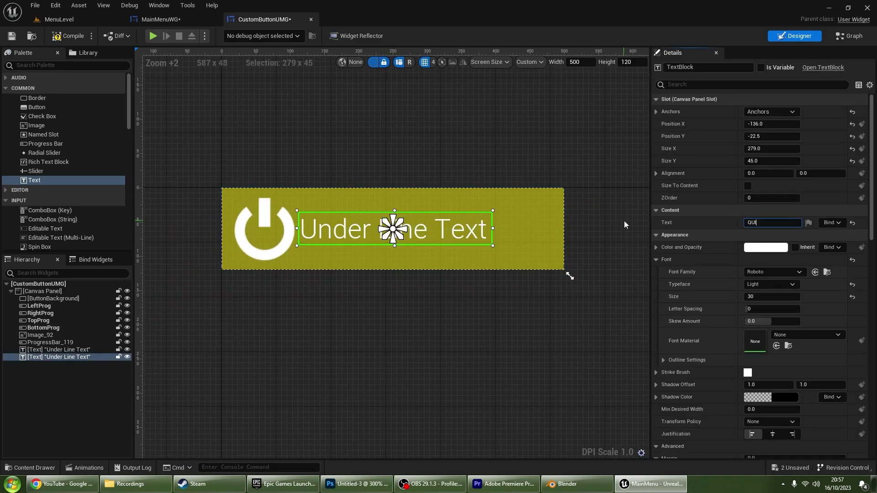
text(QUIT TO DESKTOP)
click(623, 221)
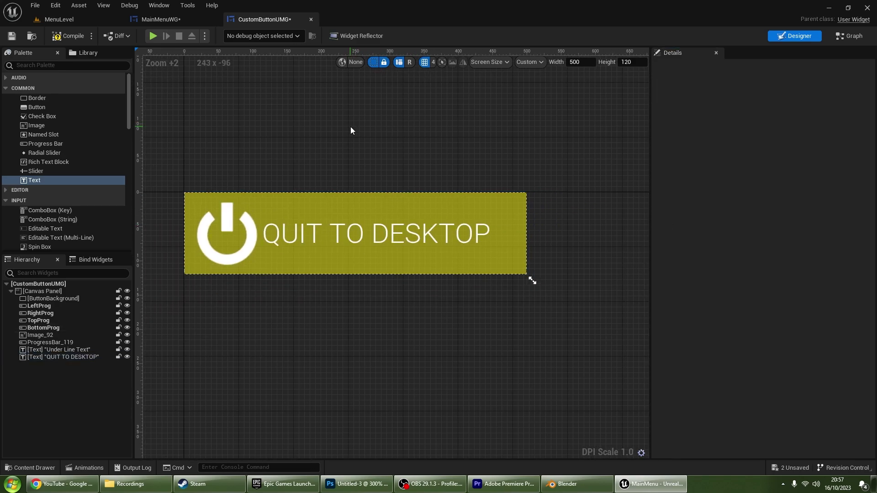
scroll(347, 147, up, 1)
Step: Create a new widget animation named HoverAnim
click(84, 468)
click(36, 295)
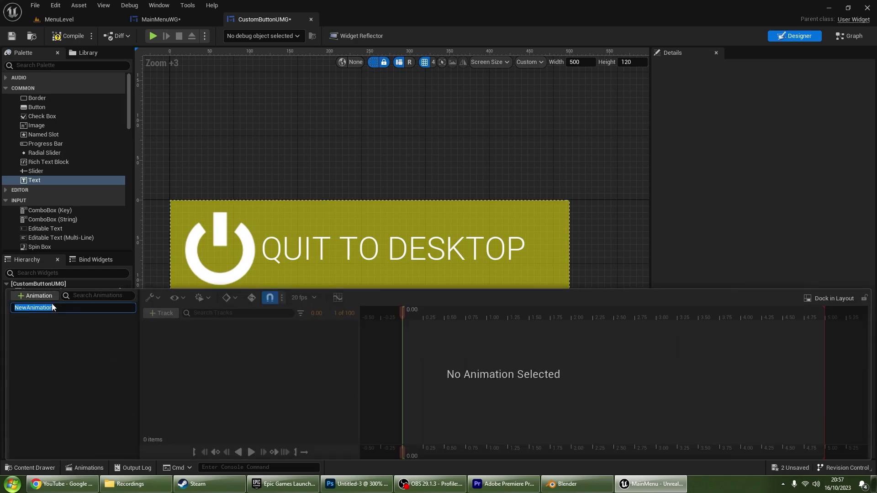
text(im)
key(Return)
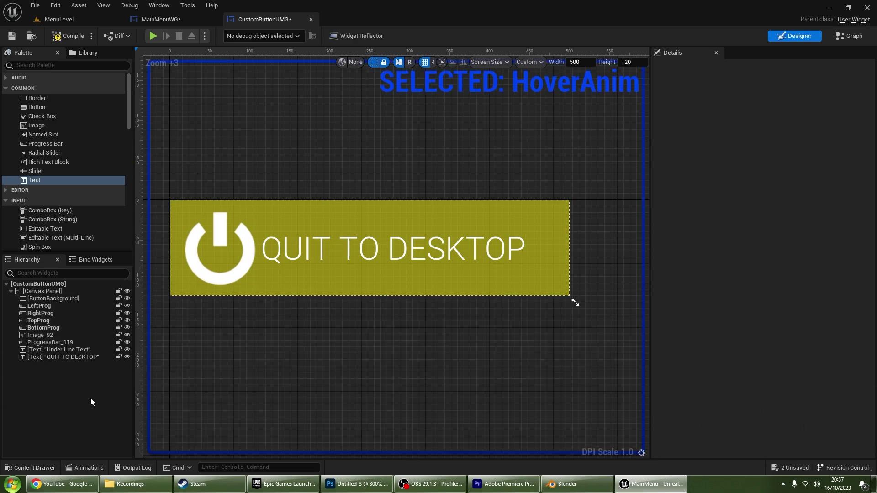
Step: Rename the icon widget to IconImg and the underline bar to LineProg
double_click(56, 336)
key(BackSpace)
text(IconIO)
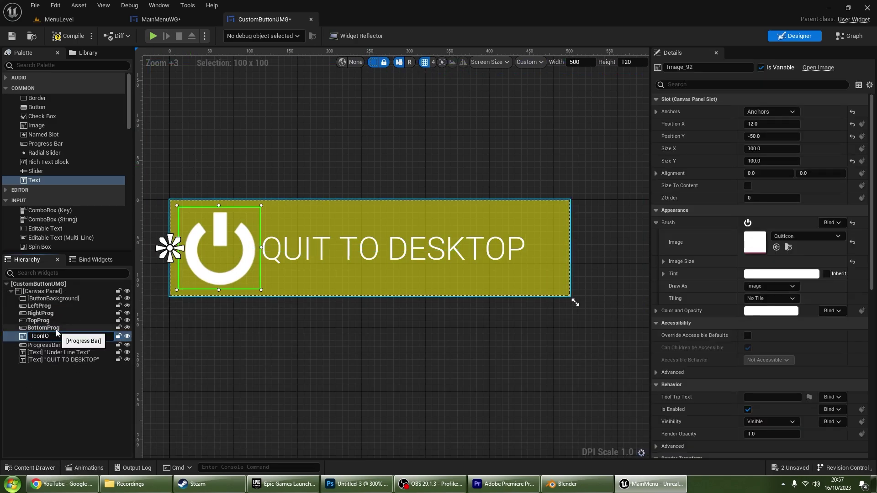
text(mg)
key(Return)
double_click(73, 343)
text(LinePro)
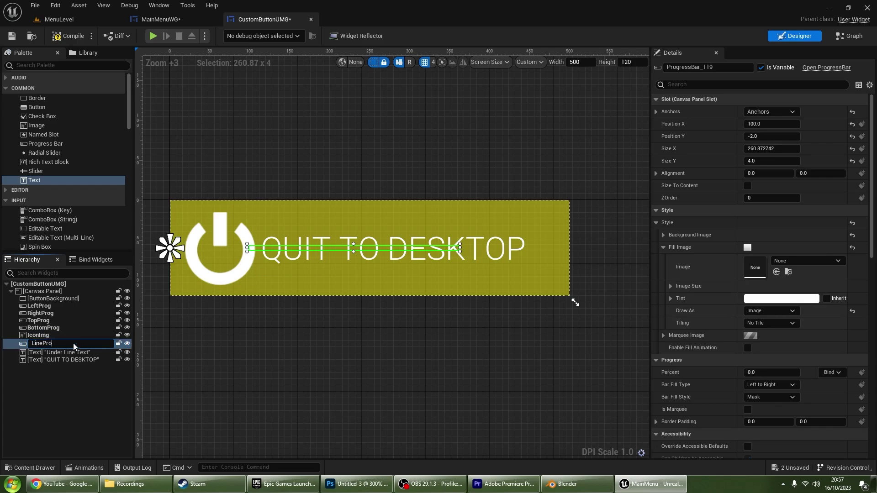
text(g)
key(Return)
Step: Rename the lower text to UnderLineText and the main label to Button Text
double_click(62, 352)
text(UnderLineT)
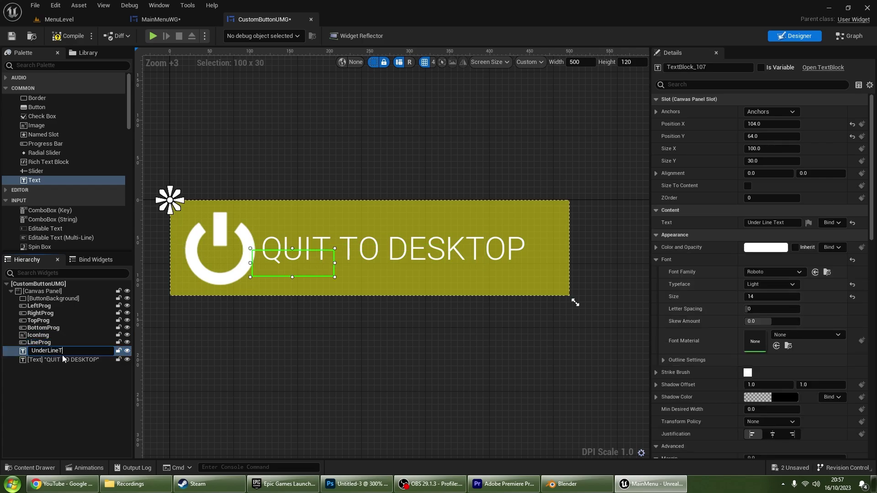
text(ext)
key(Return)
double_click(57, 359)
text(Button)
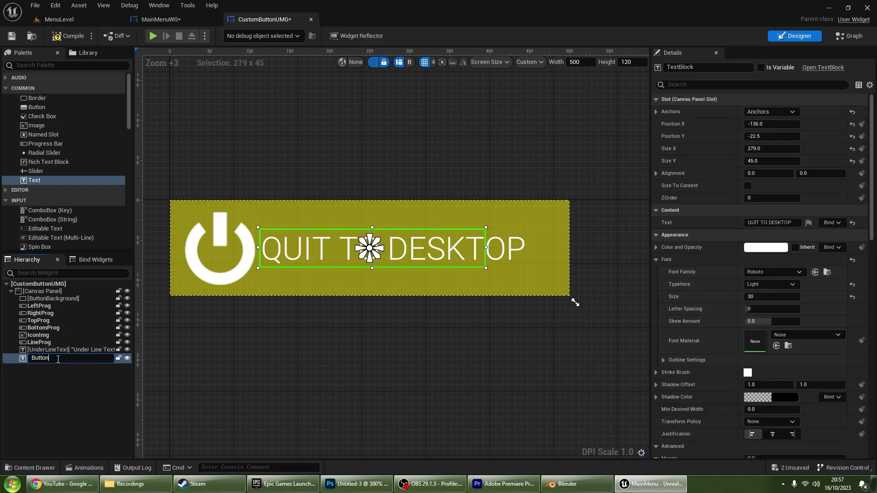
text( Text)
key(Return)
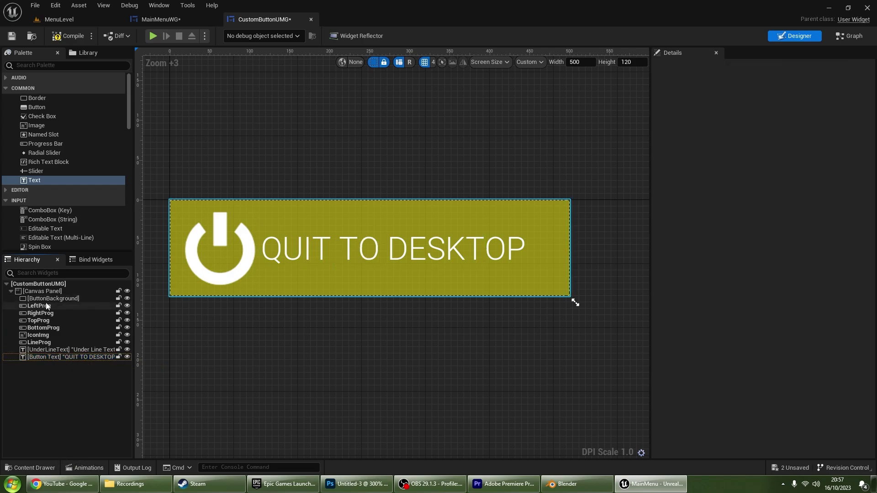
click(45, 306)
Step: Add the four edge progress bars and IconImg as HoverAnim tracks
shift+click(46, 356)
click(85, 468)
click(25, 306)
click(162, 313)
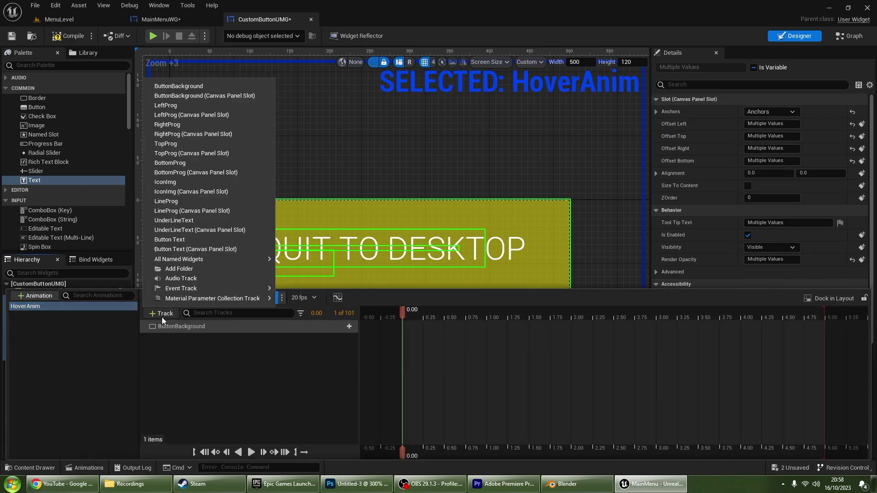
click(171, 306)
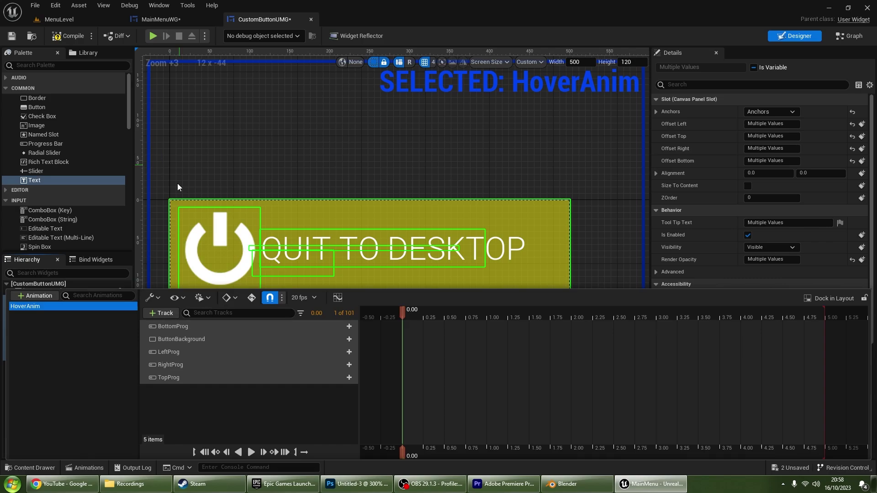
click(162, 313)
click(179, 166)
Step: Add LineProg, UnderLineText and ButtonText as HoverAnim tracks
click(171, 313)
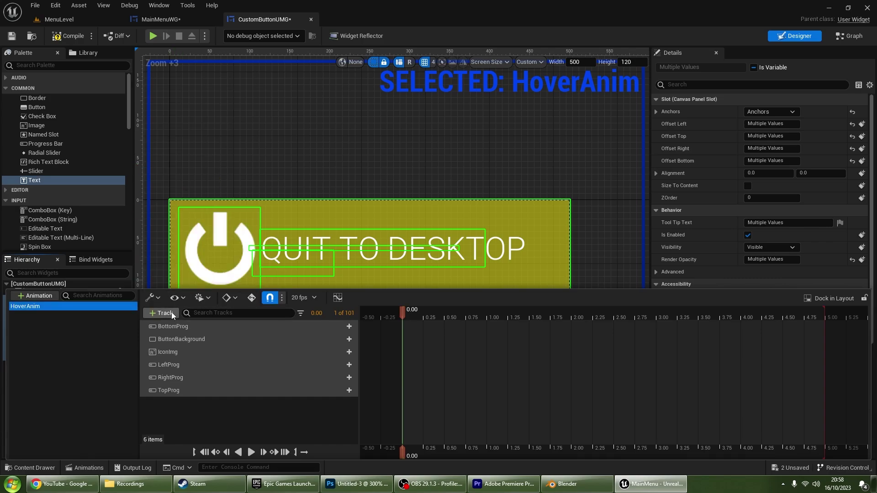
click(165, 182)
click(167, 314)
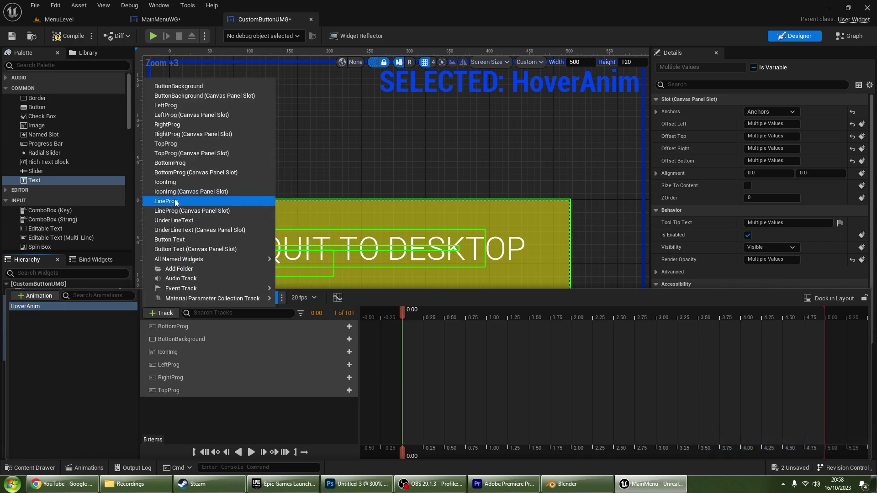
click(175, 199)
click(168, 313)
click(174, 227)
click(164, 314)
click(174, 176)
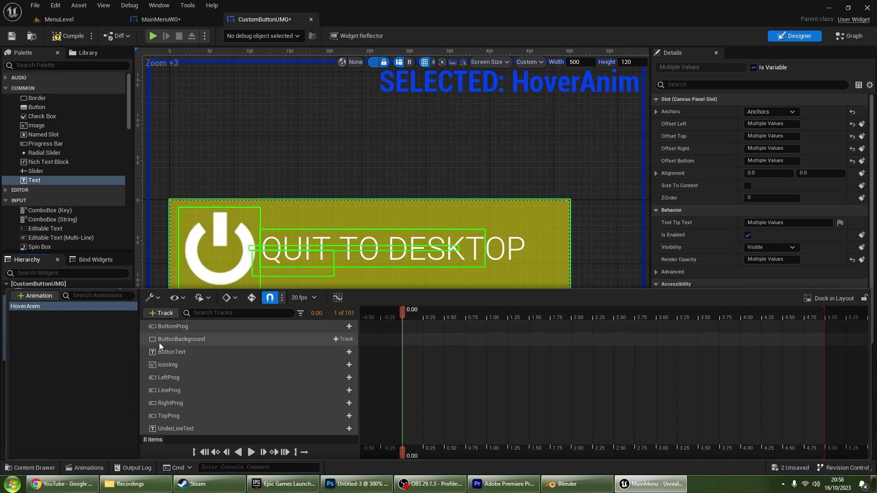
Step: Add Percent property tracks to the four edge progress bars
click(344, 377)
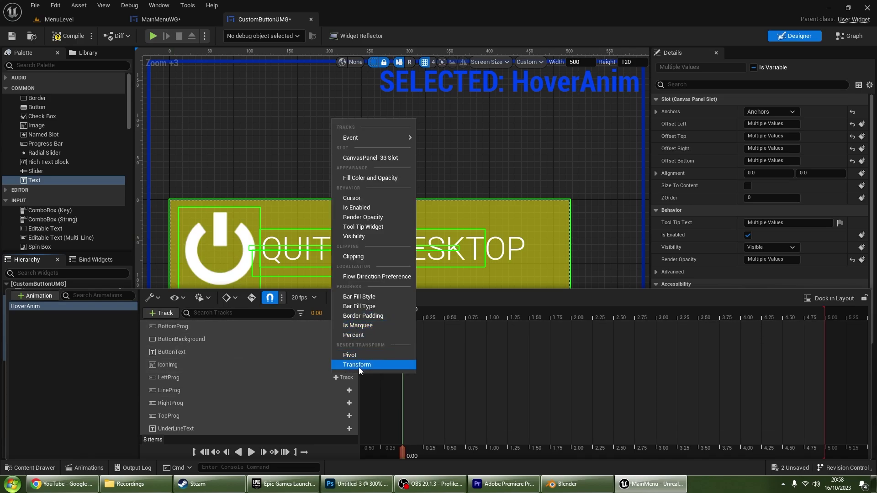
click(330, 349)
drag(255, 378, 179, 416)
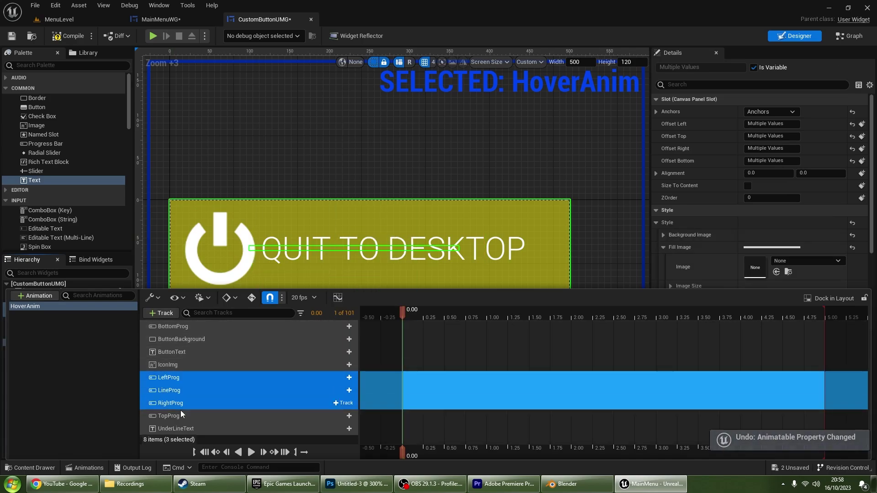
click(344, 377)
ctrl+click(169, 390)
ctrl+click(173, 326)
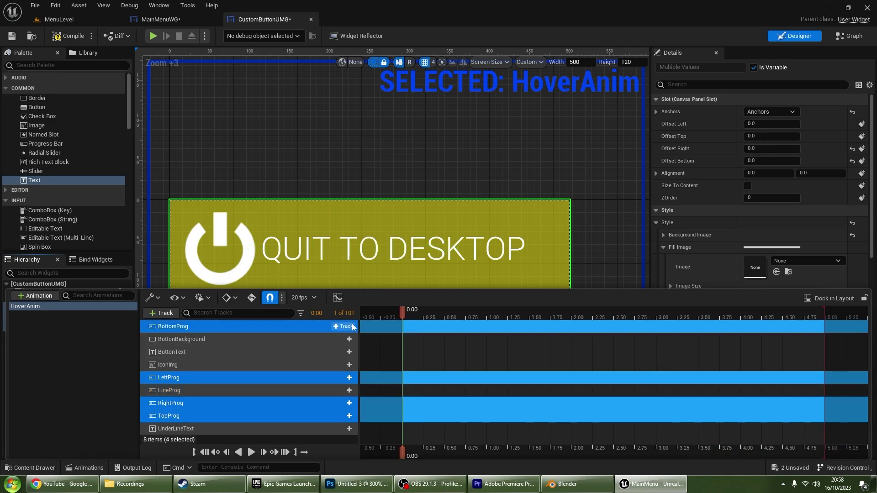
click(348, 326)
click(353, 284)
Step: Key BottomProg's Percent value at the 0.25-second mark
drag(403, 311, 423, 311)
click(296, 338)
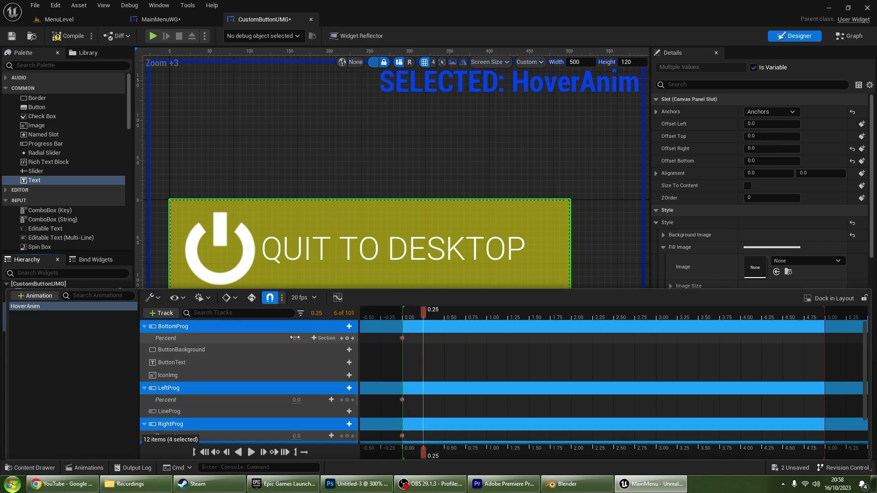
text(1)
key(Return)
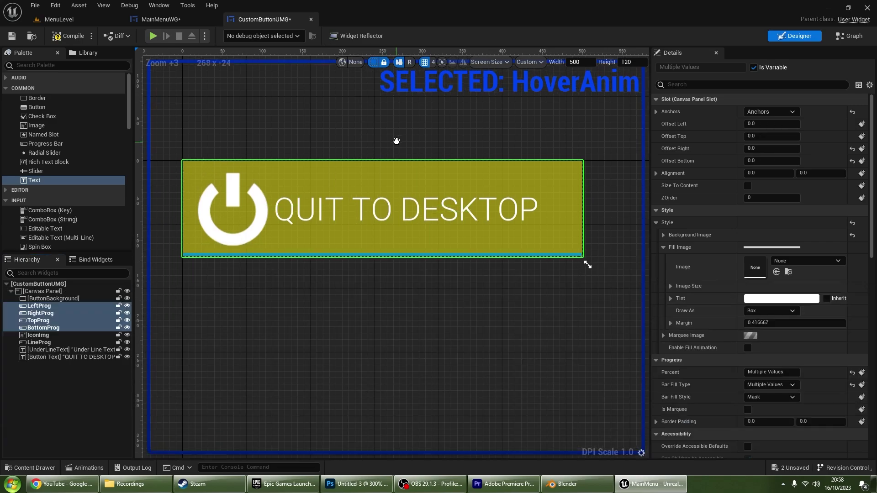
click(299, 338)
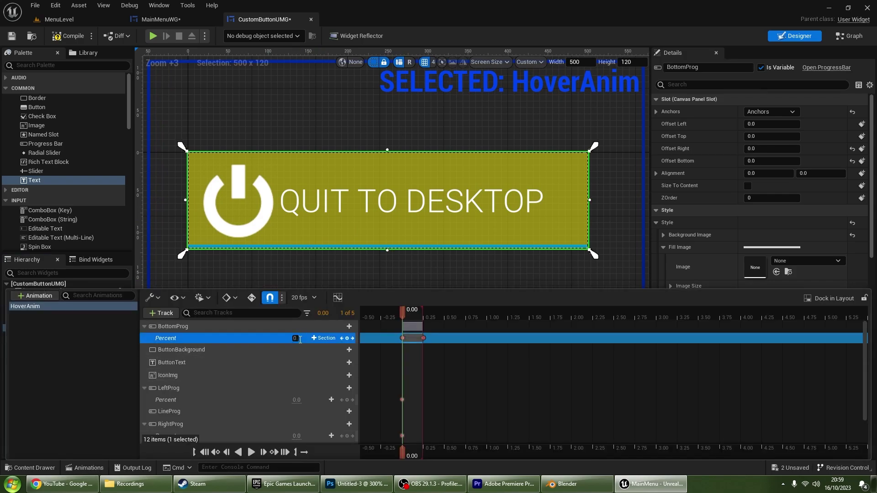
Step: Commit BottomProg's Percent key of 0.1 and preview the animation from the start
key(Tab)
scroll(290, 375, down, 1)
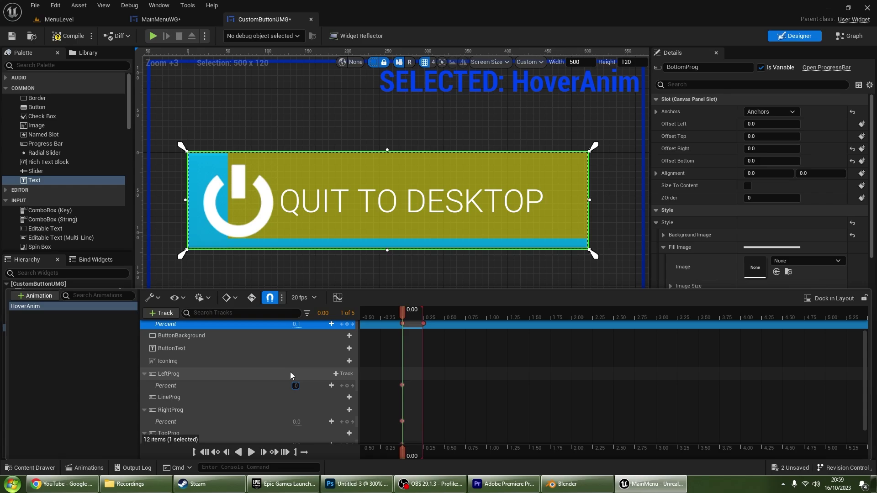
drag(402, 310, 398, 315)
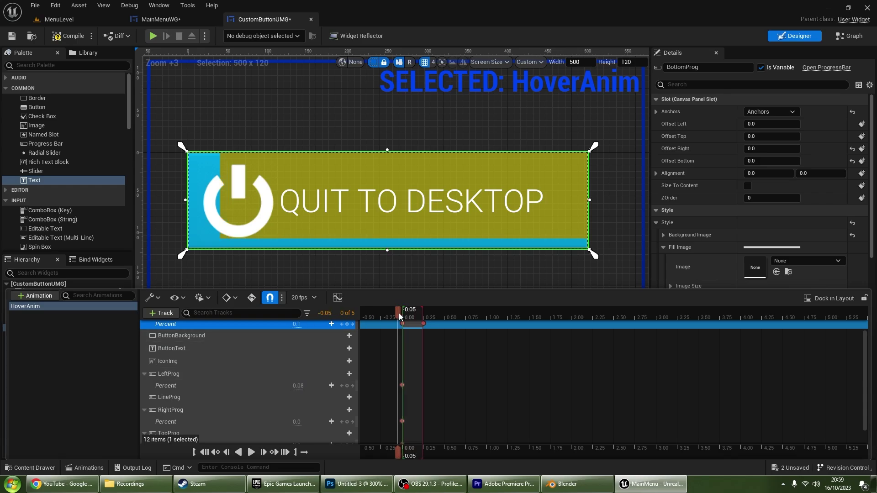
scroll(294, 358, up, 1)
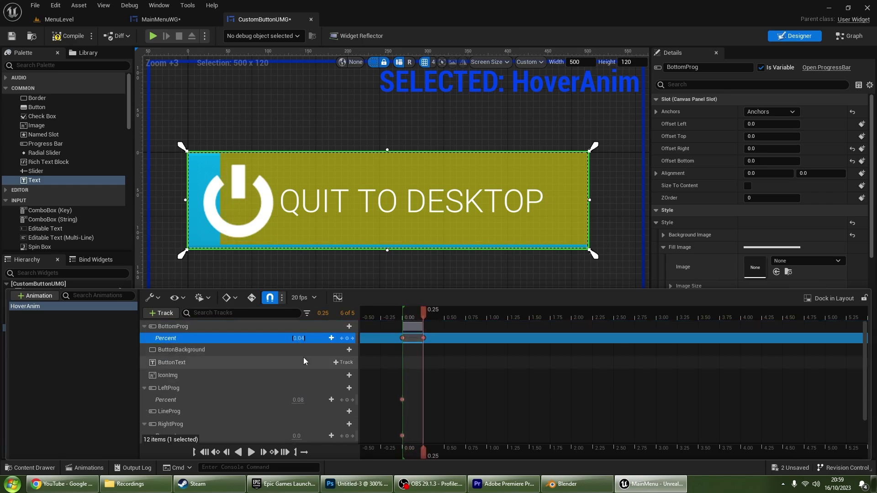
click(404, 315)
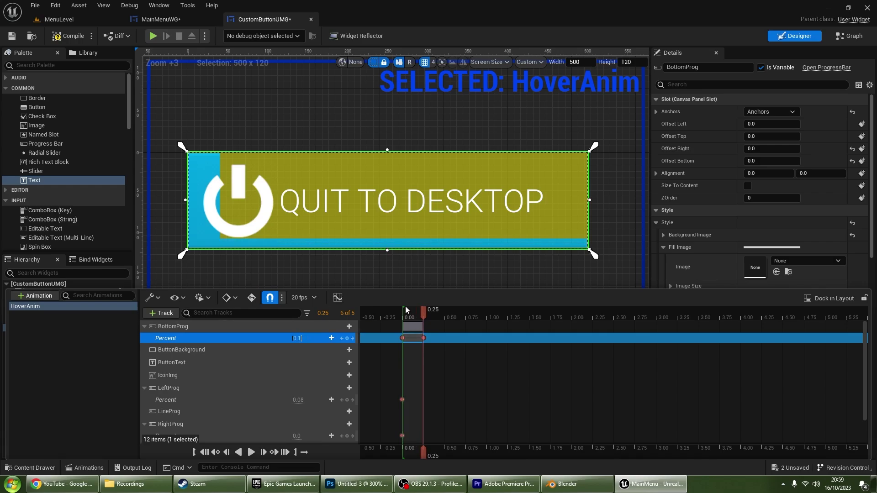
click(406, 310)
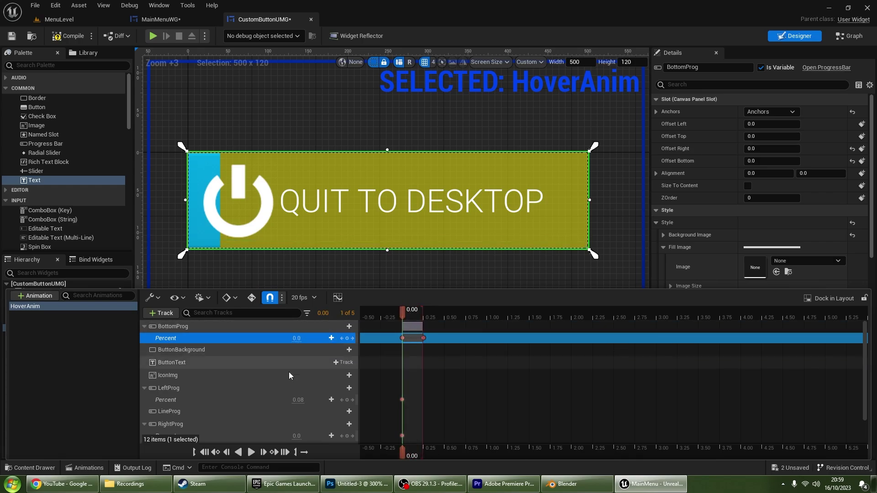
click(424, 316)
Step: Key LeftProg and RightProg Percent to 0.025 at 0.25 seconds
click(297, 399)
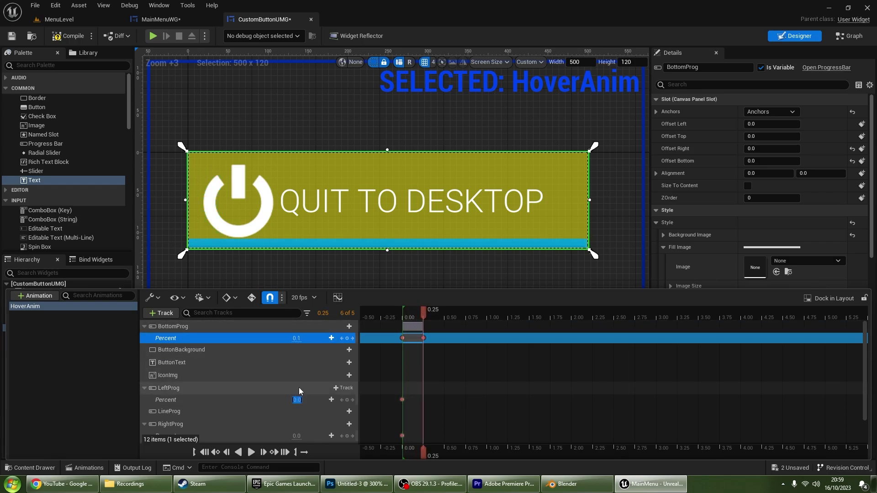
key(BackSpace)
text(8)
key(Return)
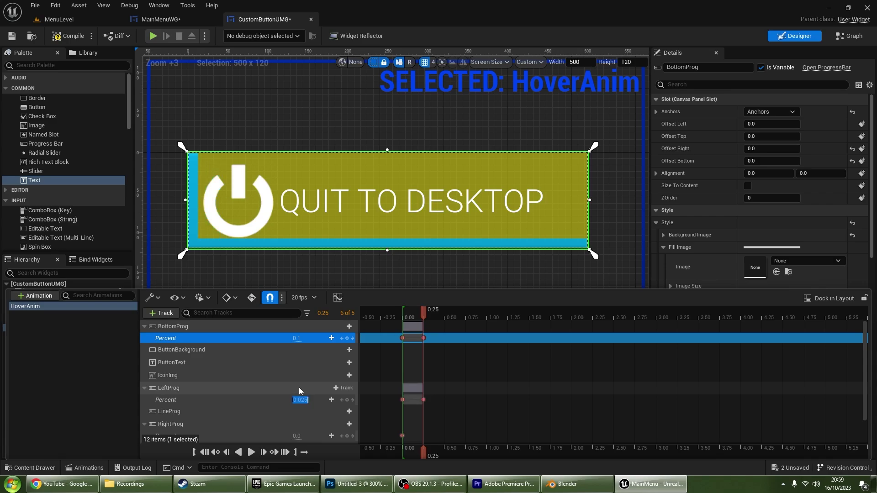
drag(431, 311, 394, 311)
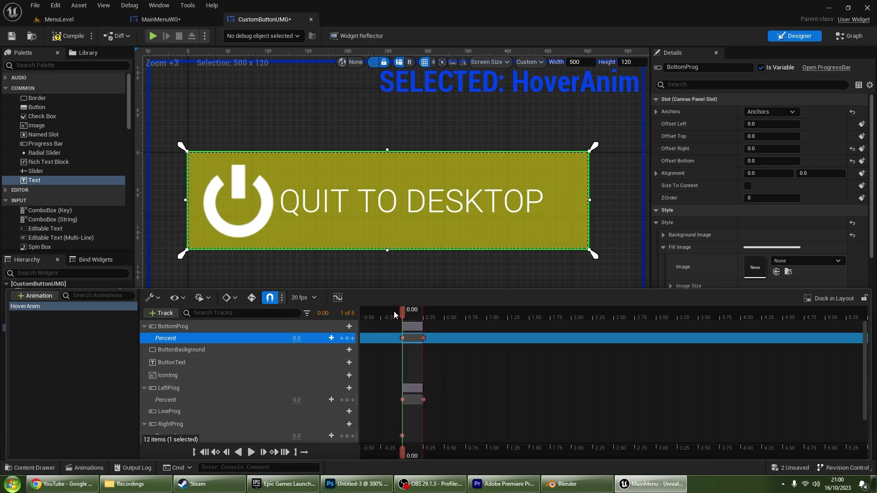
scroll(176, 395, down, 2)
click(296, 403)
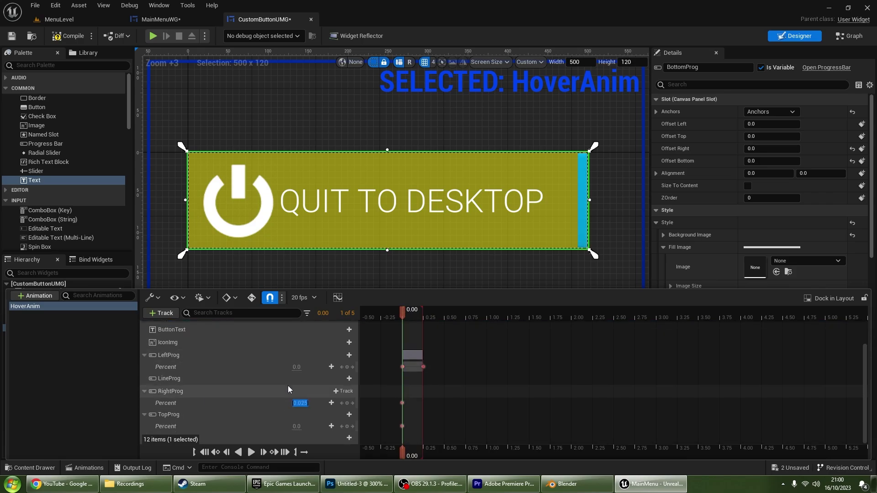
click(352, 367)
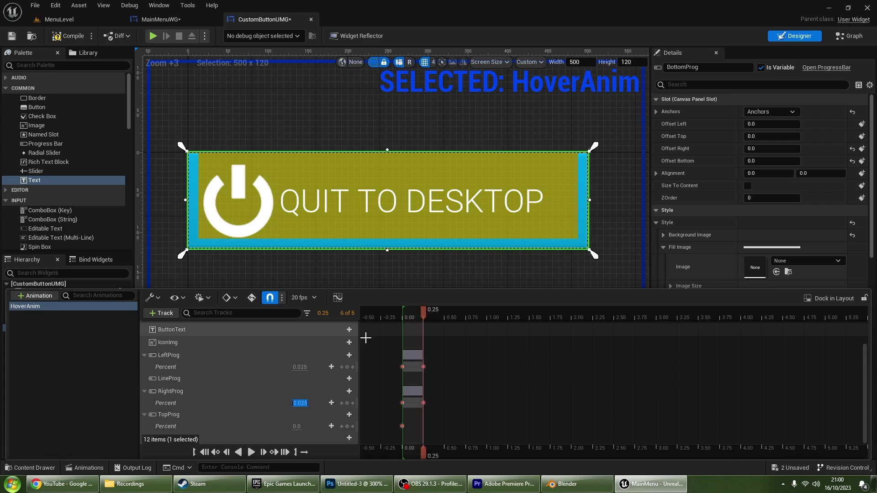
drag(297, 402, 302, 403)
Step: Add the TopProg Percent key, then collapse the LeftProg, RightProg and TopProg tracks
click(298, 427)
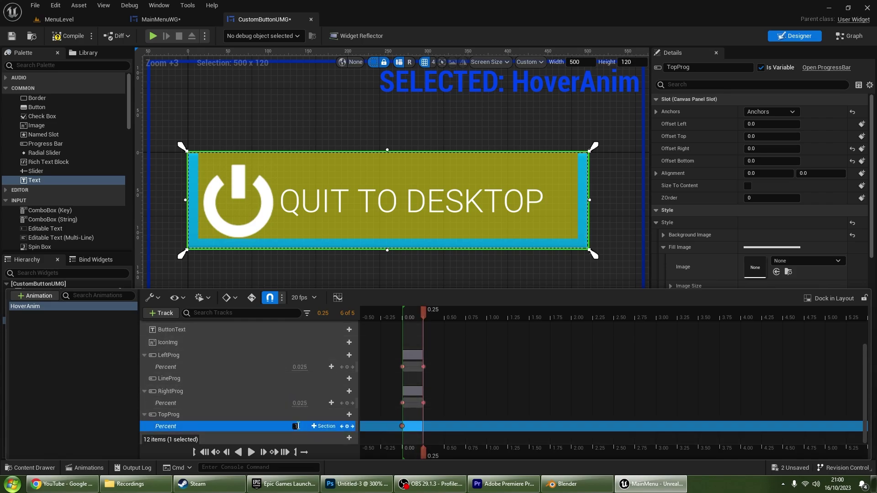
drag(428, 312, 400, 318)
scroll(156, 384, up, 2)
click(144, 388)
click(144, 413)
click(144, 426)
Step: Add a Transform track to IconImg and expand its scale channels
click(144, 326)
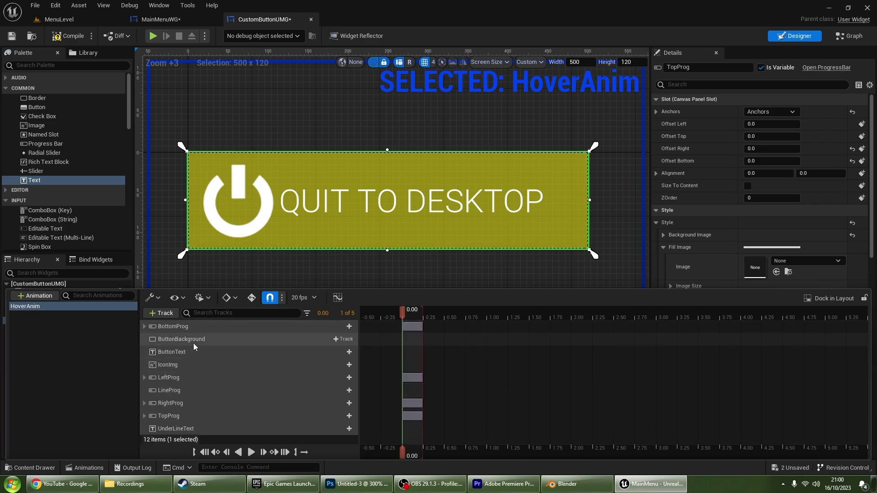
click(178, 365)
click(348, 365)
click(350, 340)
click(149, 376)
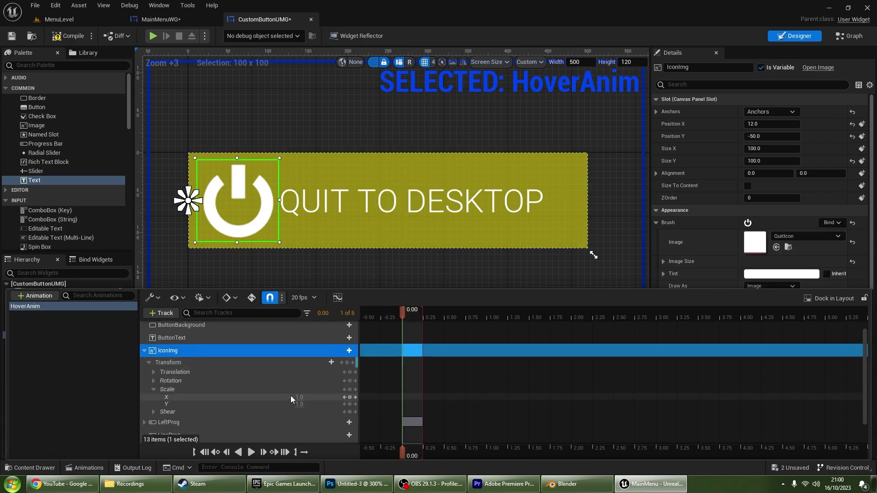
scroll(297, 398, down, 2)
click(153, 374)
Step: Key IconImg's X and Y scale to 0.8 at 0.25 seconds and preview the shrink
key(Down)
double_click(299, 382)
text(0.8)
key(Return)
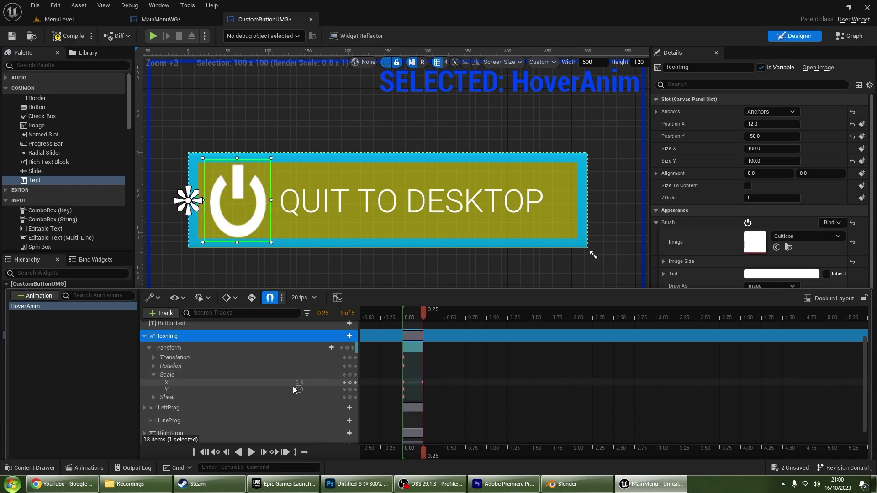
double_click(299, 389)
text(0.8)
key(Return)
mouse_move(407, 312)
mouse_down()
mouse_move(421, 313)
mouse_move(402, 315)
mouse_up()
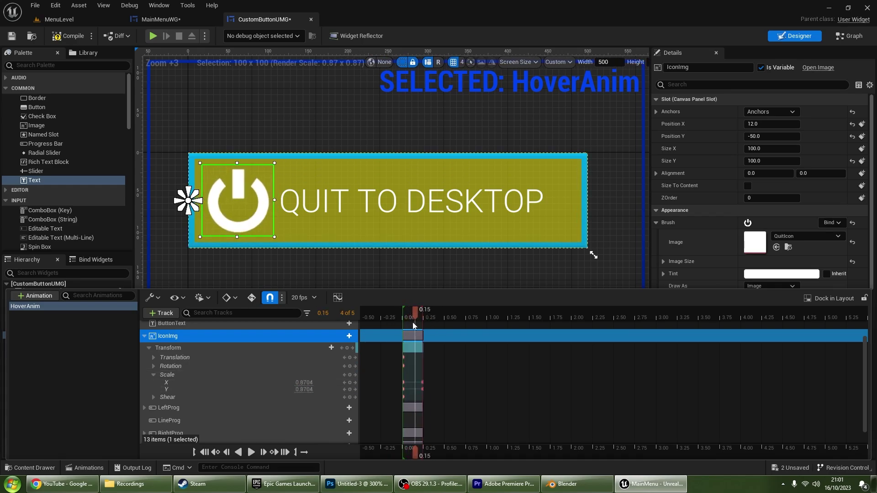
click(144, 337)
Step: Add Percent and Render Opacity tracks to LineProg, each keyed at 0.25 seconds
click(343, 390)
click(366, 350)
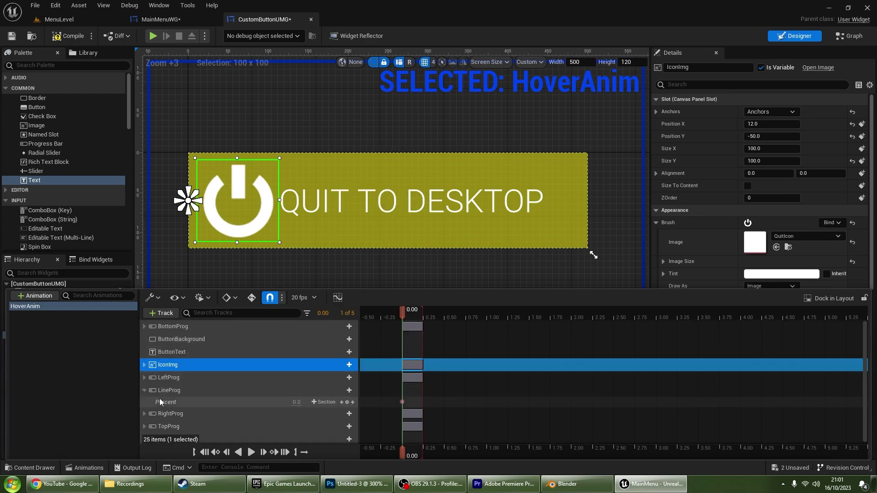
mouse_move(403, 313)
mouse_down()
mouse_move(422, 313)
mouse_move(403, 314)
mouse_up()
key(Return)
click(343, 390)
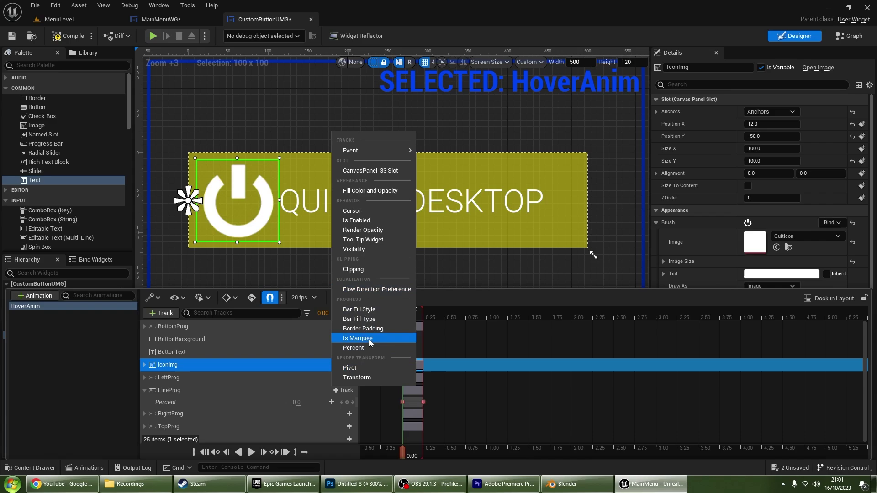
click(363, 230)
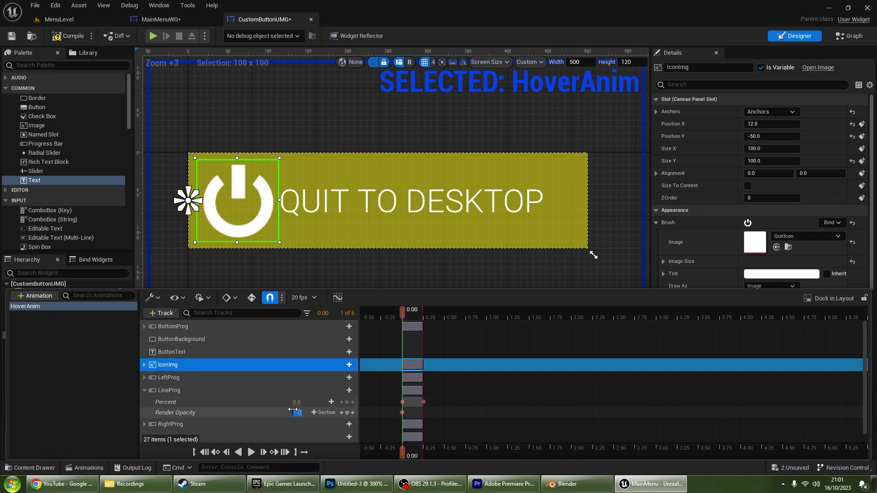
mouse_move(402, 313)
mouse_down()
mouse_move(423, 313)
mouse_move(410, 314)
mouse_move(401, 330)
mouse_up()
key(Return)
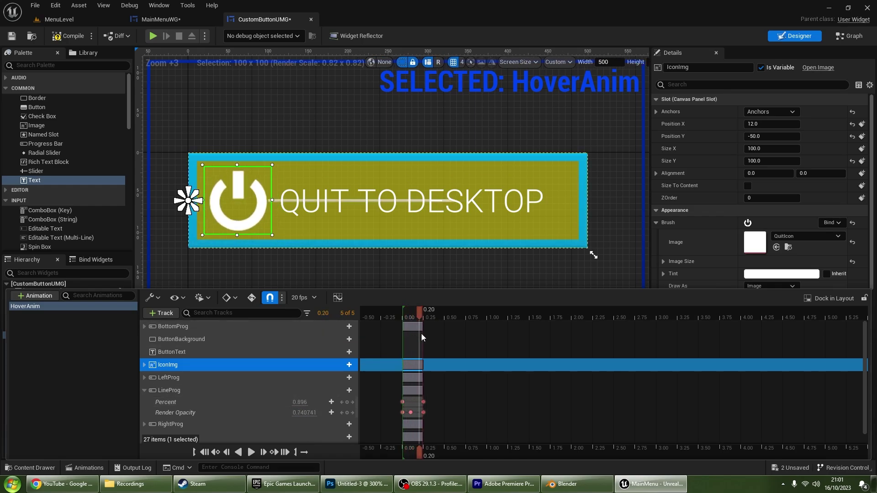
click(144, 390)
click(344, 428)
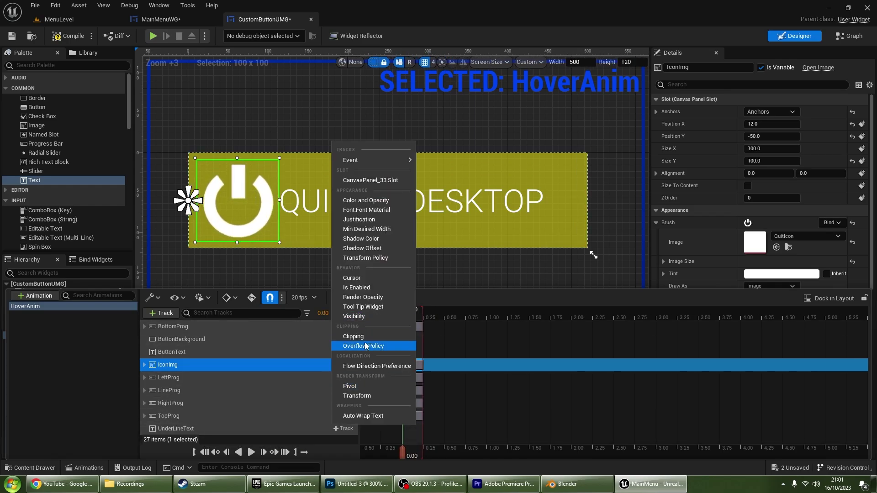
Step: Add a Render Opacity track to UnderLineText and review IconImg's opacity track
click(364, 297)
click(430, 313)
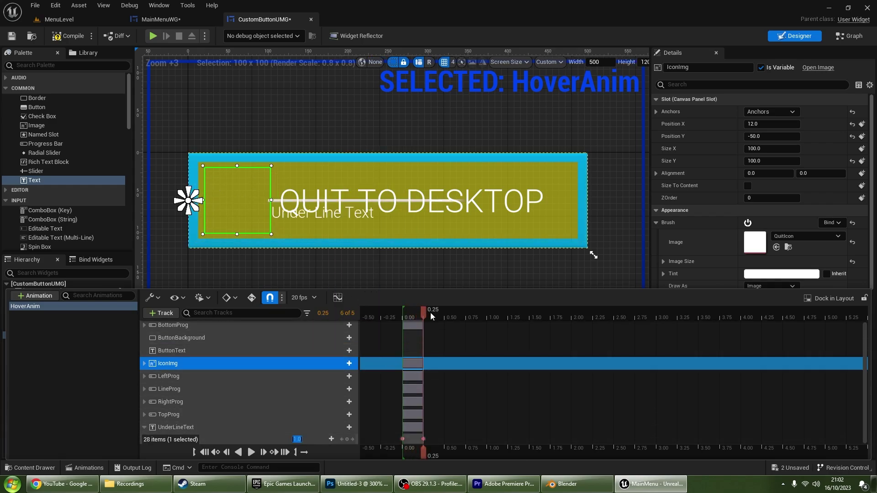
mouse_move(430, 315)
mouse_down()
mouse_move(404, 316)
mouse_move(420, 328)
mouse_move(402, 329)
mouse_up()
click(144, 363)
click(288, 379)
click(144, 364)
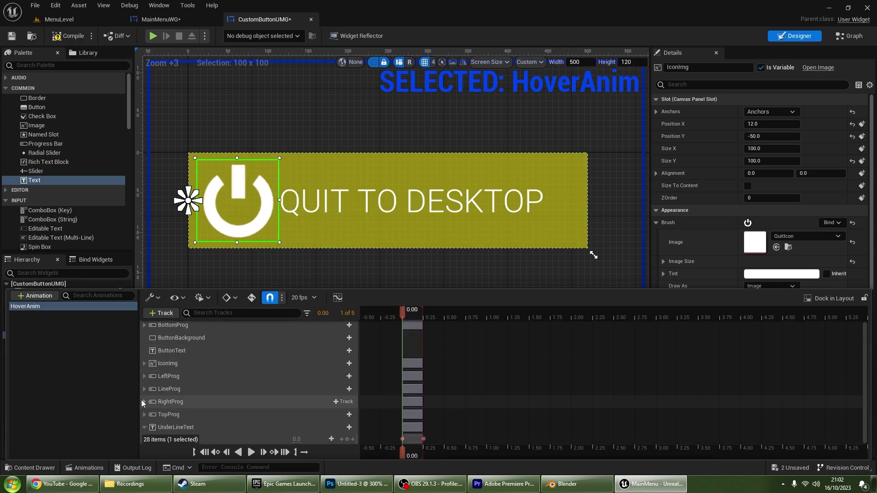
Step: Add a Transform track to ButtonText and key its scale to 0.6
click(183, 351)
click(343, 352)
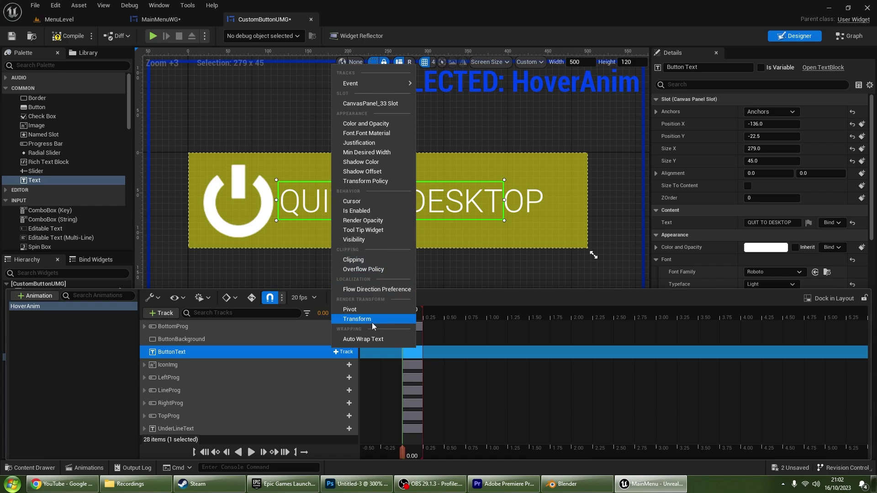
click(359, 319)
click(149, 363)
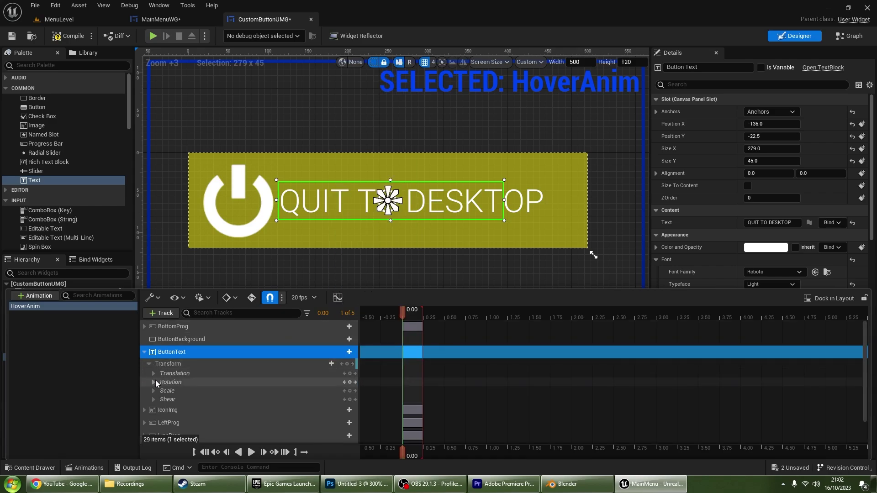
click(153, 373)
click(153, 405)
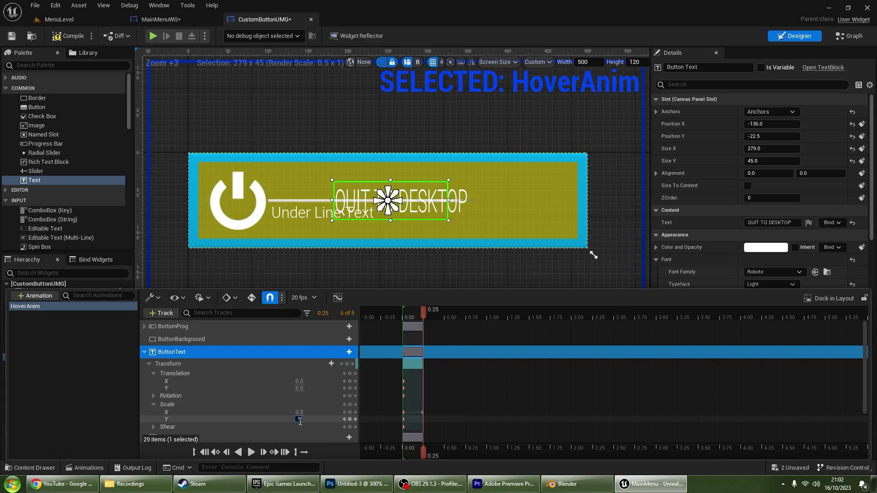
text(0.5)
key(Return)
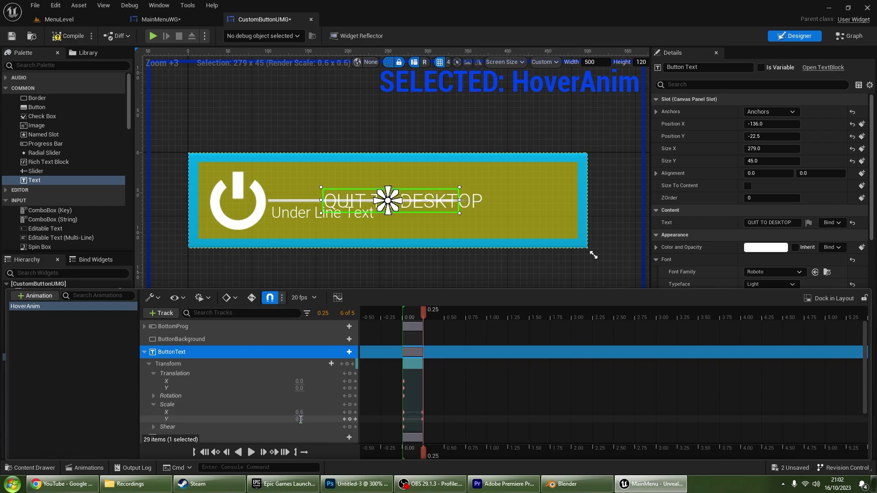
key(Return)
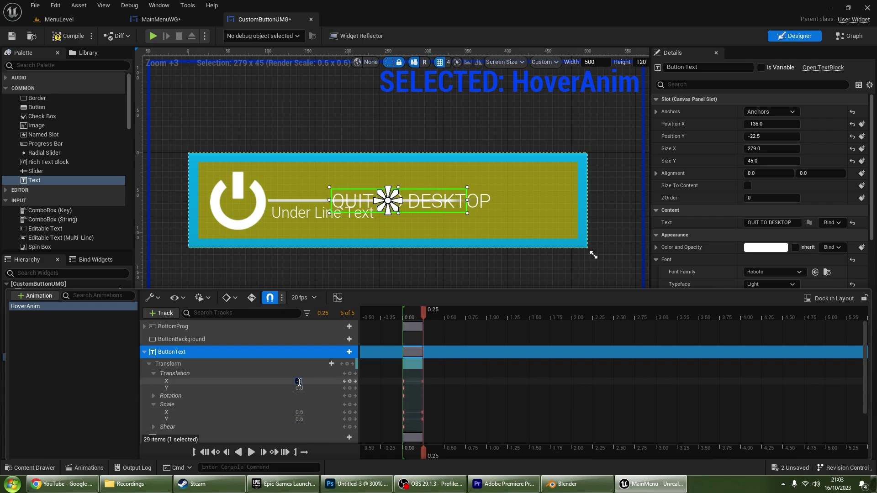
Step: Shift ButtonText's translation to -60 horizontally and -15 vertically, then preview
text(-60)
key(Return)
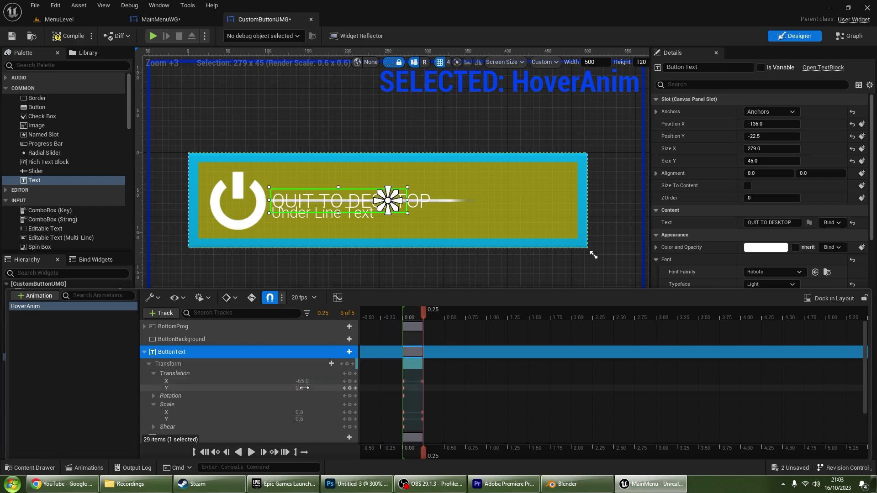
text(10)
key(Return)
text(-20)
key(Return)
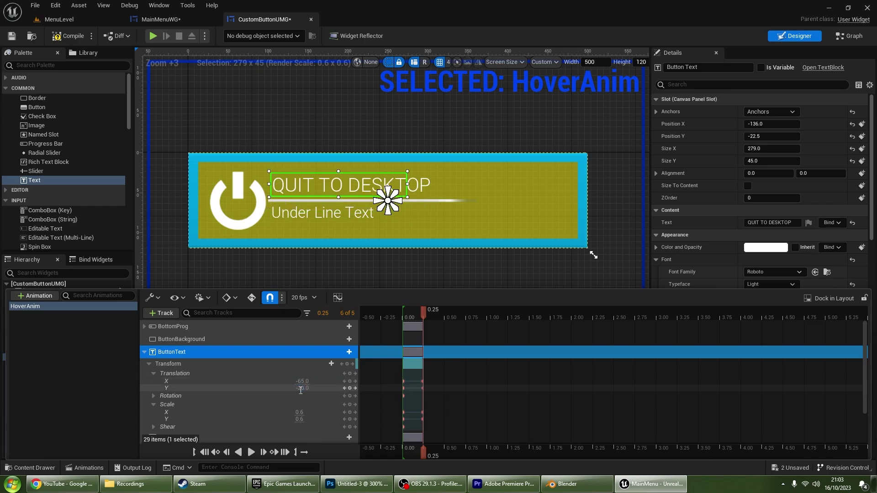
text(-10)
key(Return)
text(-15)
key(Return)
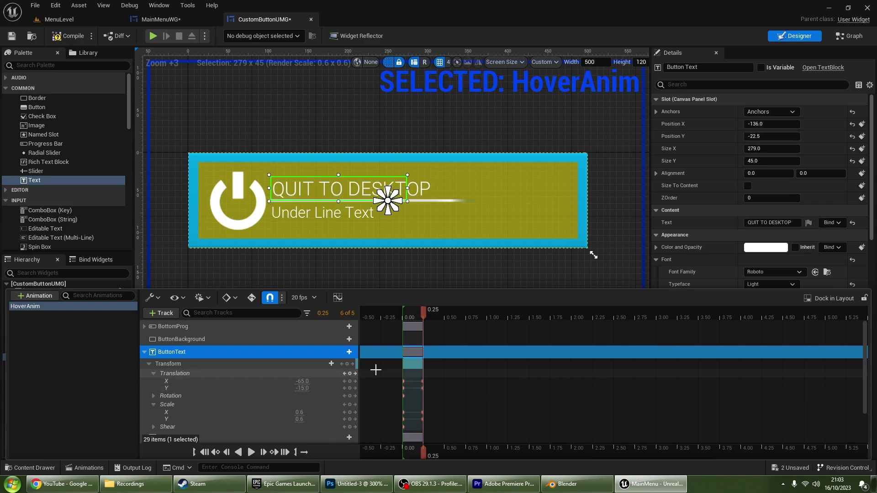
mouse_move(410, 316)
mouse_down()
mouse_move(422, 316)
mouse_move(407, 315)
mouse_move(426, 329)
mouse_up()
Step: Refine ButtonText's translation to about -65 horizontally and -17 vertically
click(144, 351)
click(176, 428)
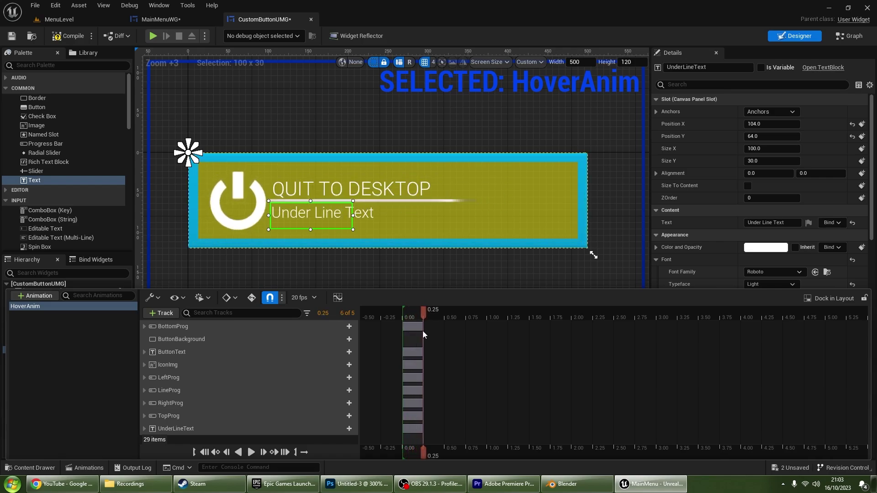
click(145, 352)
scroll(287, 367, down, 1)
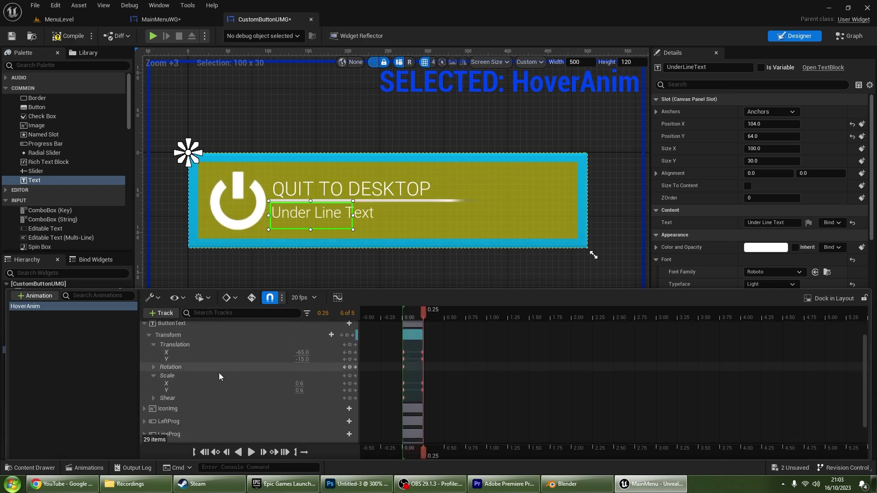
scroll(218, 372, up, 2)
double_click(187, 352)
click(182, 351)
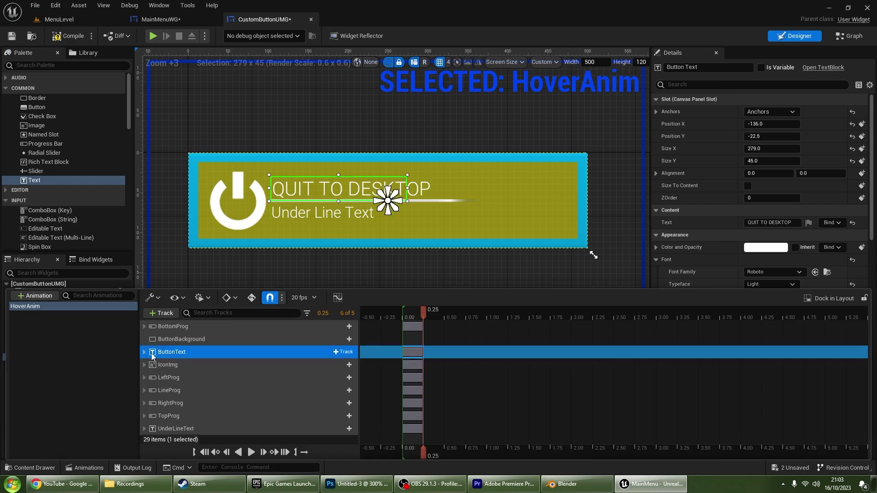
click(144, 351)
key(Return)
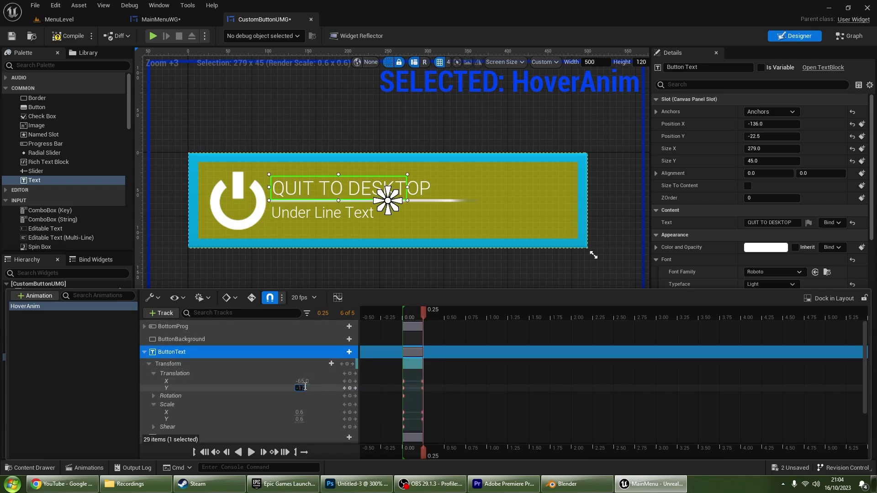
key(Return)
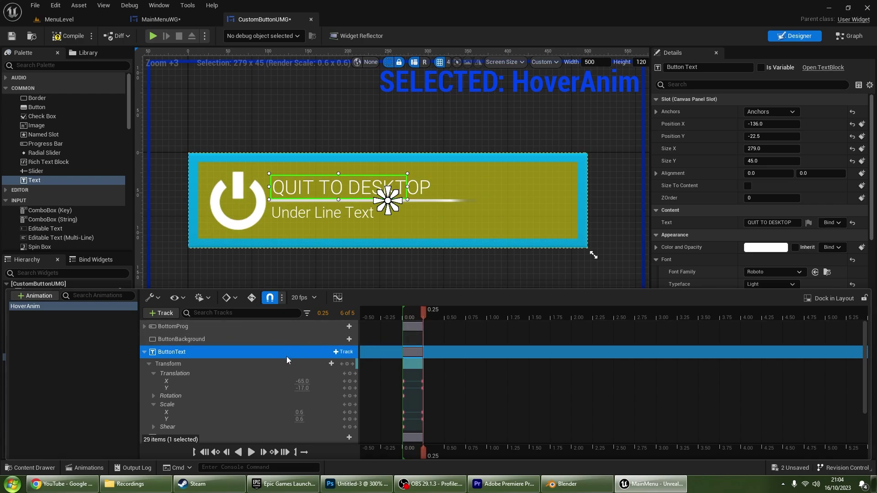
drag(300, 382, 295, 385)
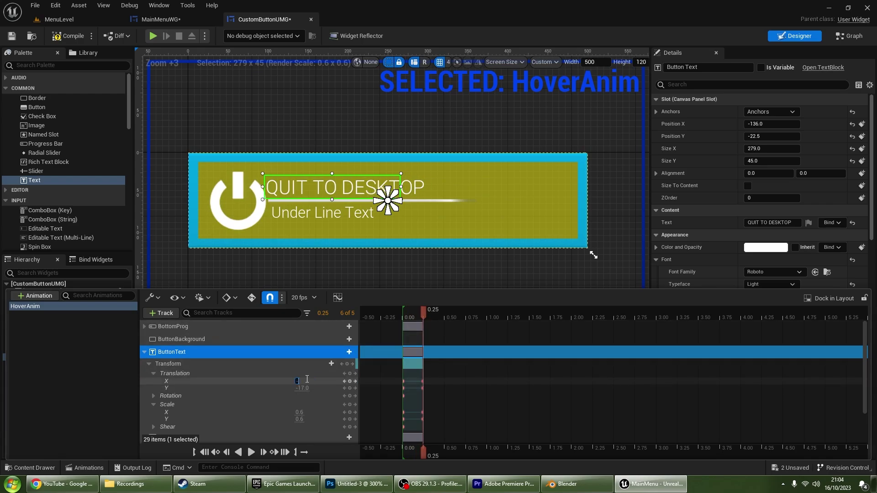
key(Return)
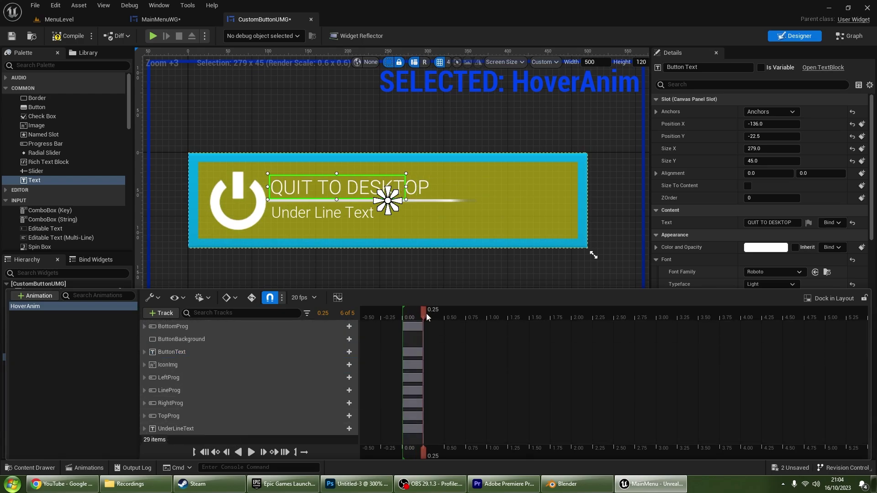
Step: Close the HoverAnim editor and save the CustomButtonUMG widget
click(62, 308)
click(58, 369)
key(ctrl+shift+s)
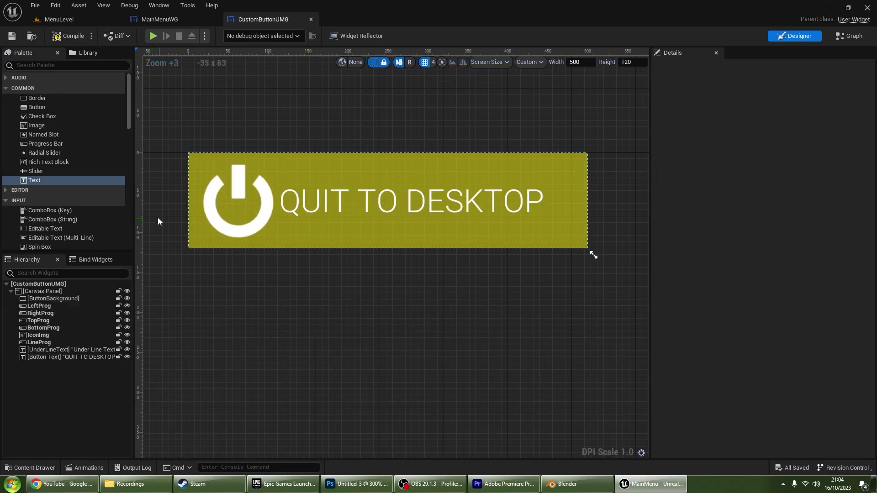
Step: In HoverAnim, add a ButtonBackground Render Opacity track fading 0.5 to 1.0 by 0.25 s
click(85, 468)
click(25, 306)
click(344, 339)
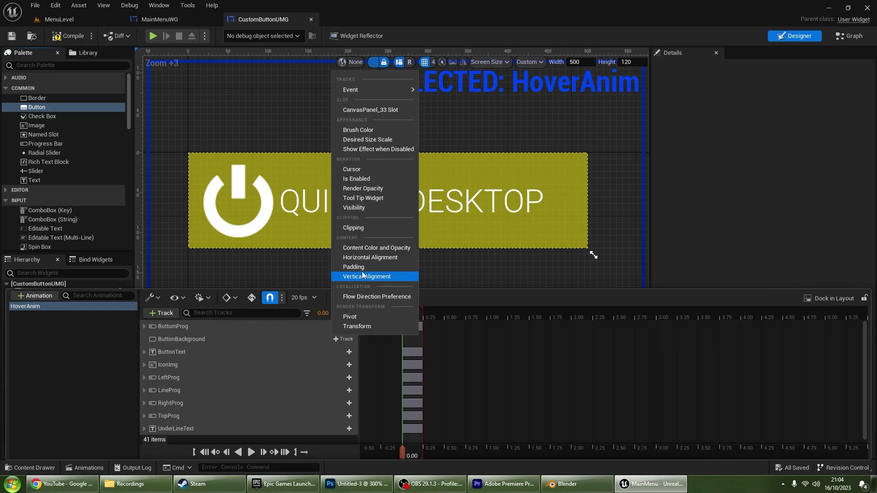
click(363, 188)
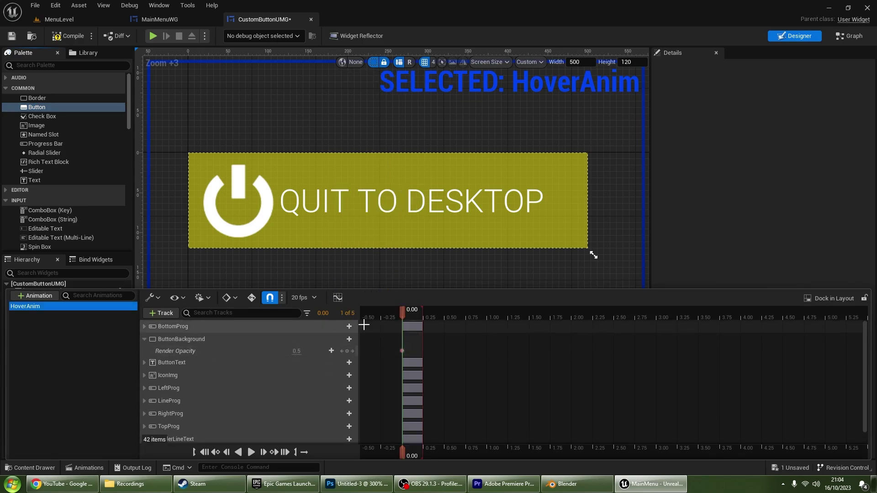
drag(418, 312, 425, 318)
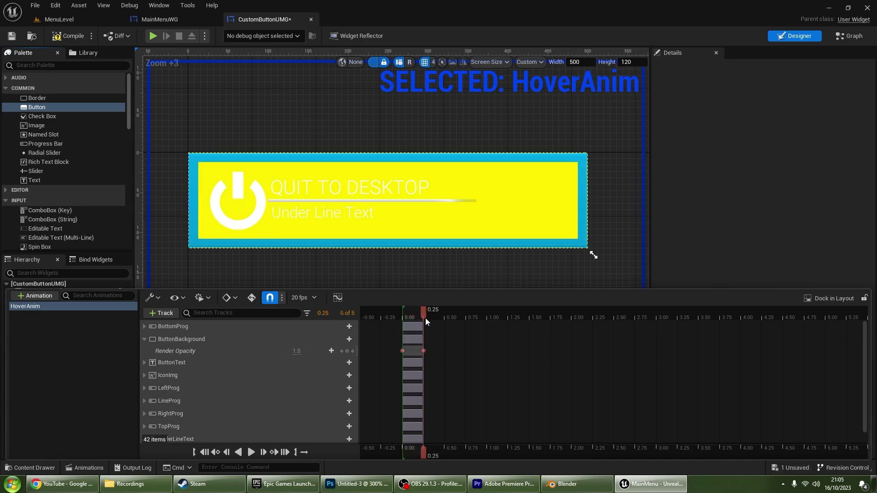
click(288, 279)
click(39, 342)
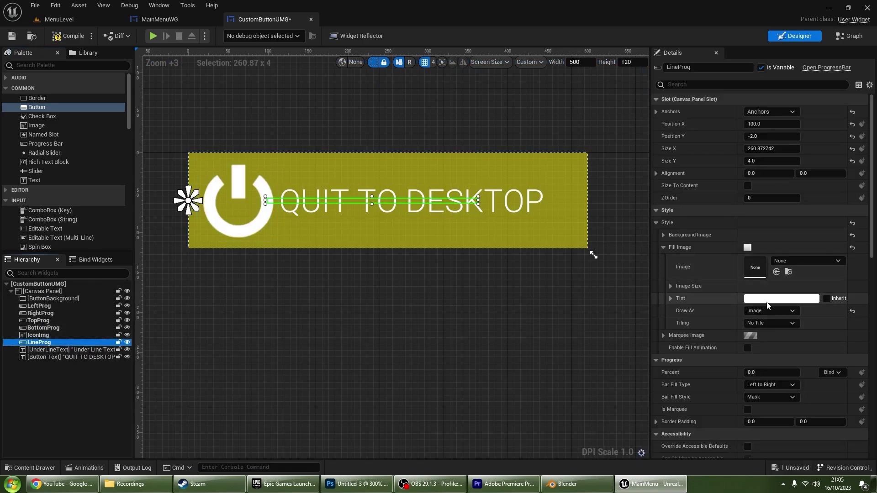
scroll(755, 274, down, 1)
scroll(755, 274, down, 1)
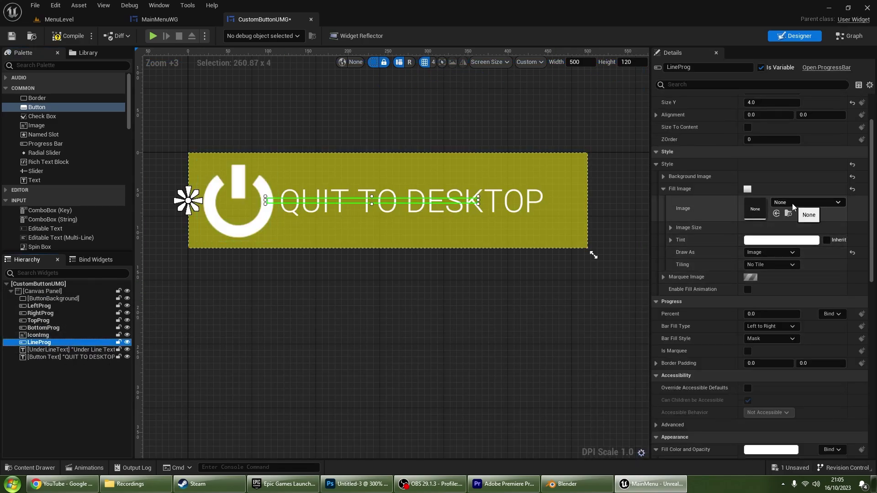
Step: Set LineProg's fill tint to fully opaque white, with Percent at 1.0
scroll(752, 237, down, 2)
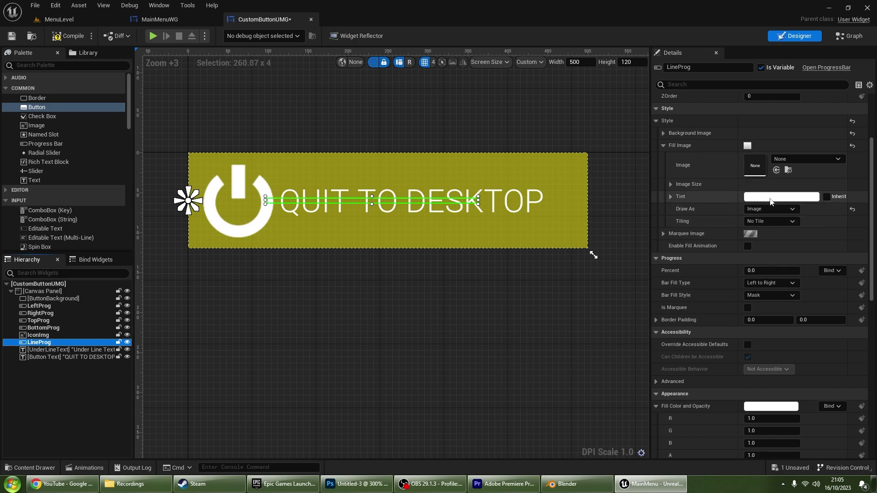
click(771, 201)
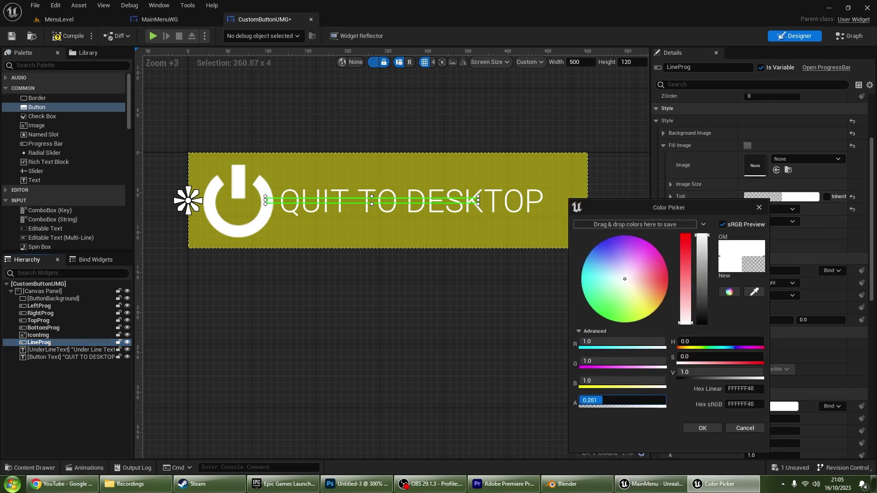
click(702, 428)
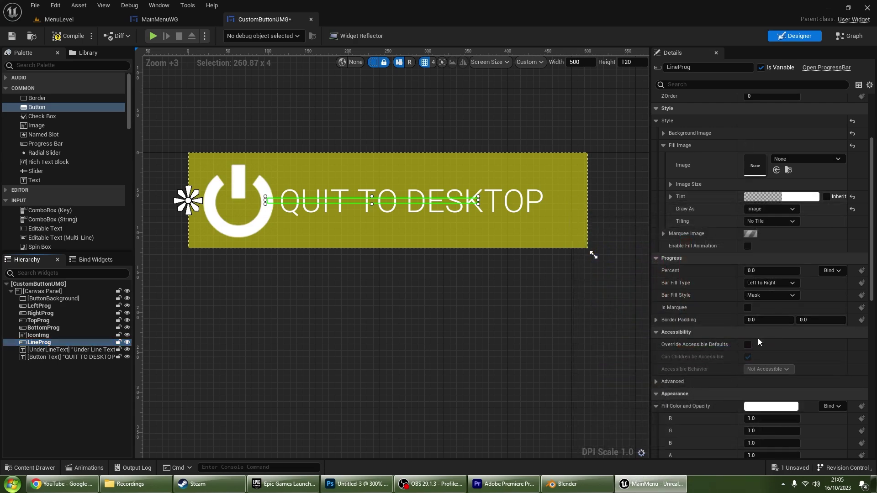
click(775, 199)
drag(615, 401, 648, 405)
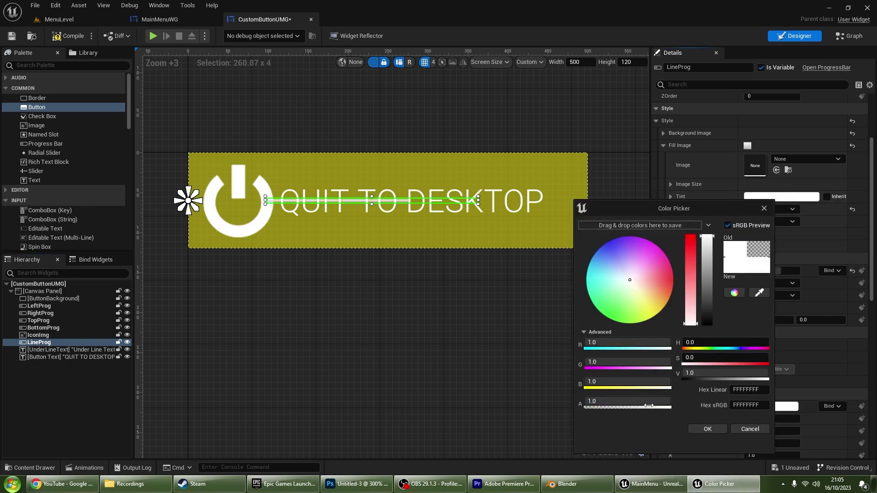
click(720, 431)
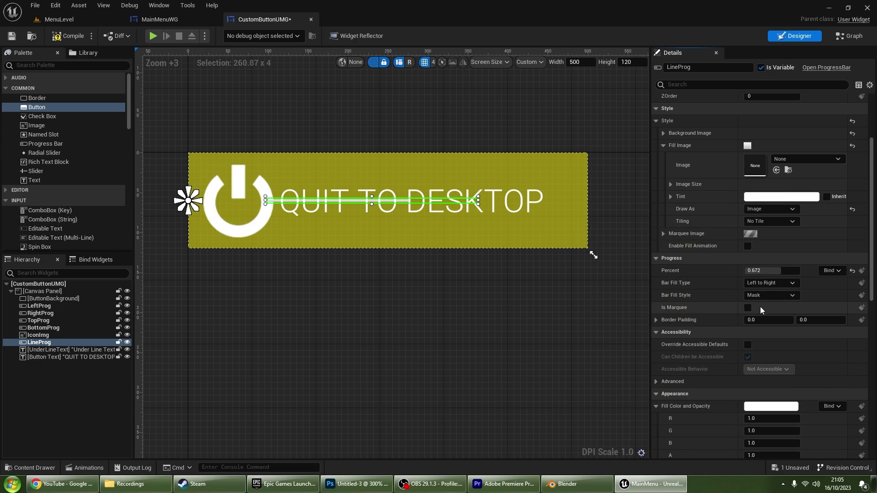
scroll(760, 304, down, 2)
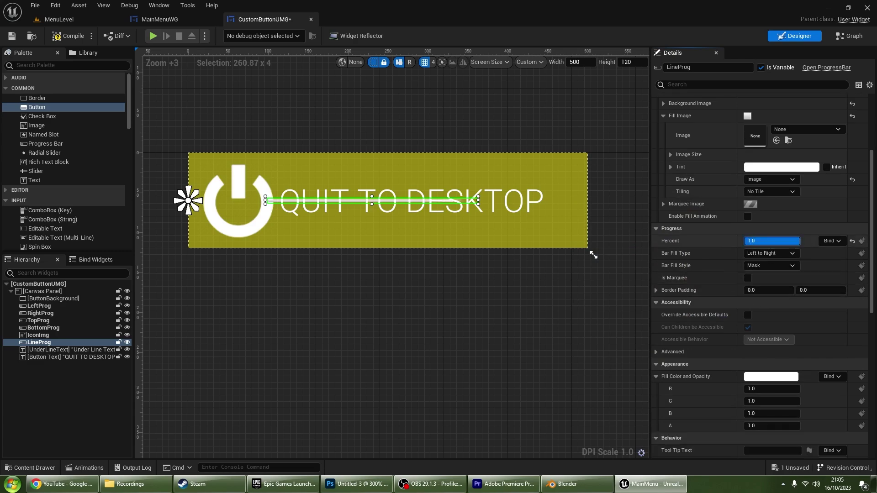
Step: Switch to the widget's Event Graph and bring the event nodes into view
click(323, 316)
scroll(322, 316, down, 3)
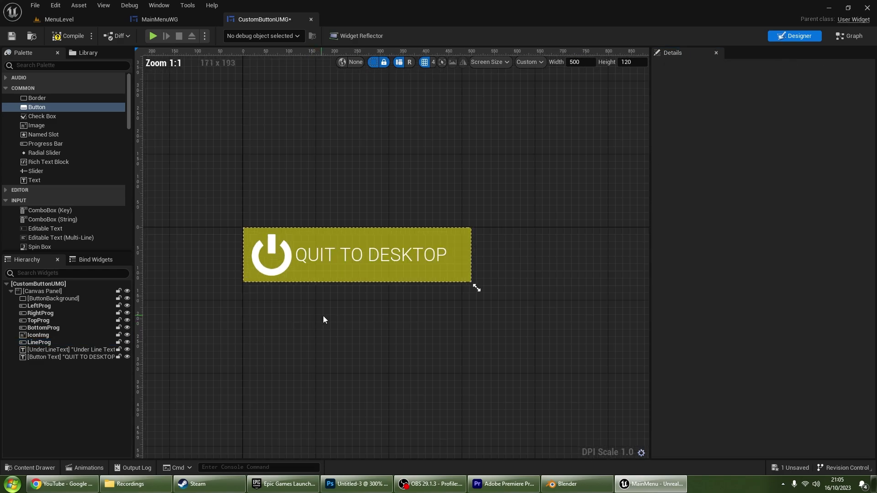
scroll(347, 316, up, 4)
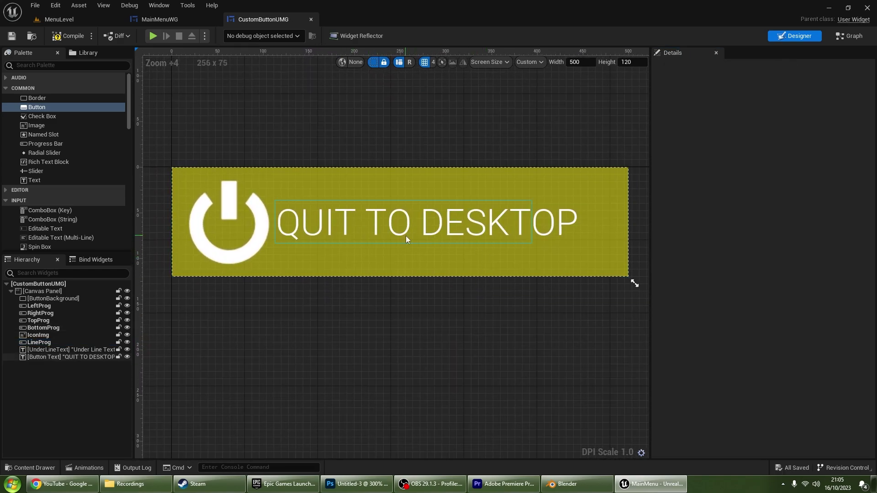
click(400, 235)
click(573, 316)
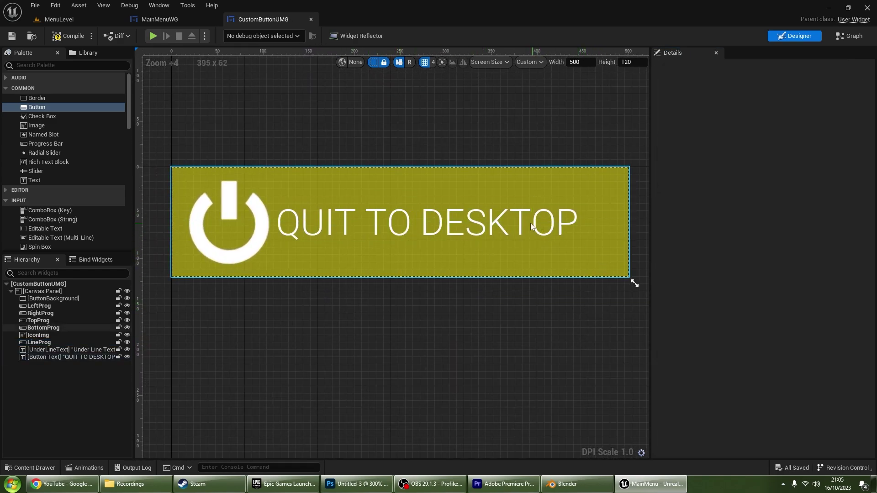
click(850, 35)
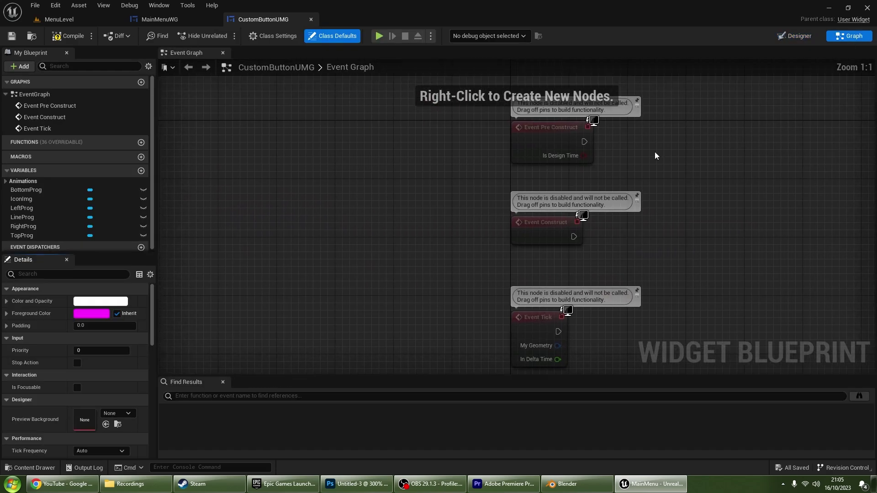
right_drag(655, 156, 424, 250)
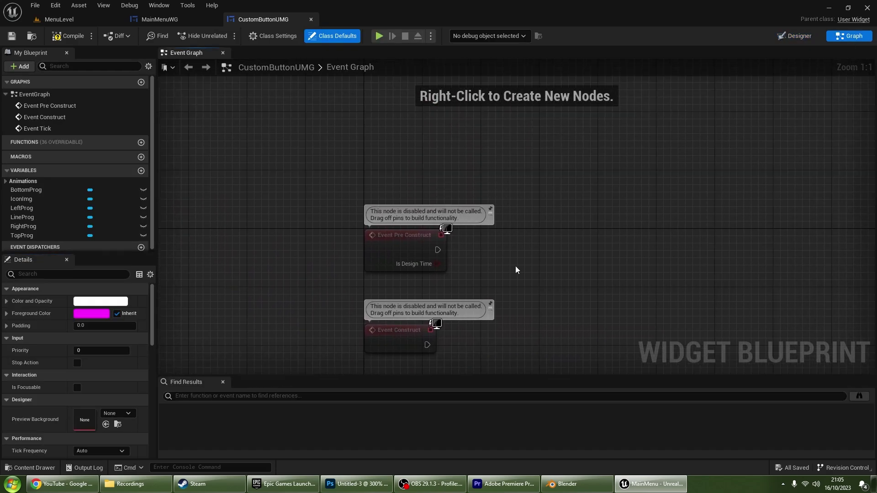
Step: Add an Icon Img getter with a Set Brush node driven by Event Pre Construct
click(41, 191)
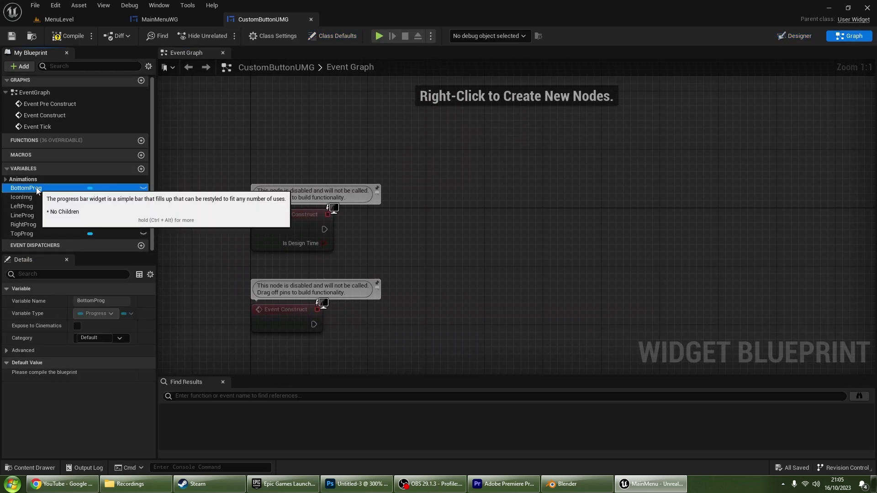
drag(32, 192, 100, 196)
mouse_move(40, 192)
mouse_down()
mouse_move(34, 198)
mouse_move(313, 267)
mouse_up()
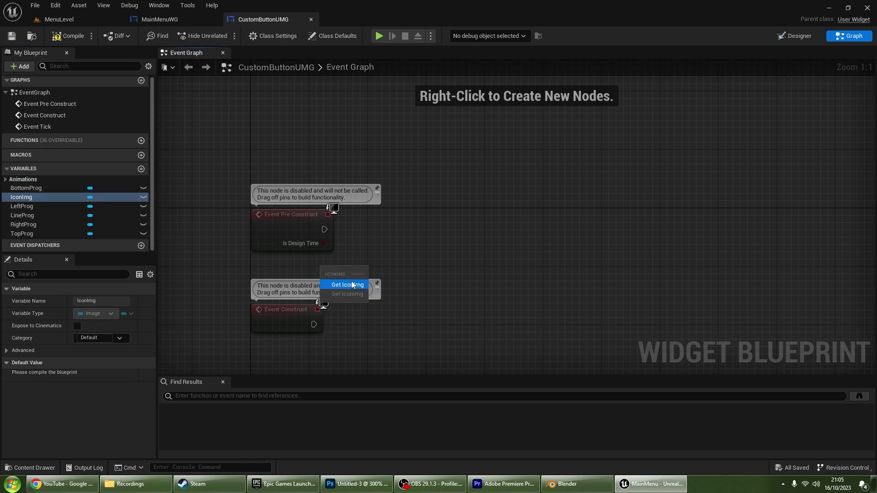
click(346, 282)
drag(358, 268, 412, 235)
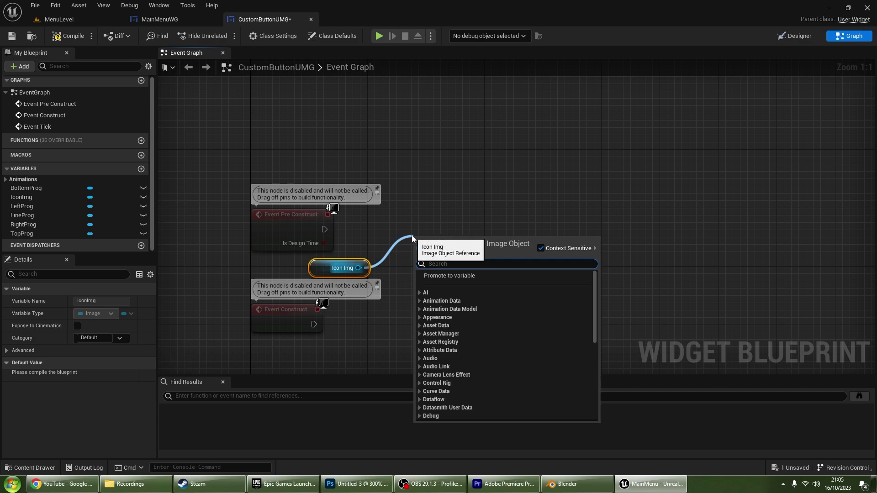
text(set br)
key(Return)
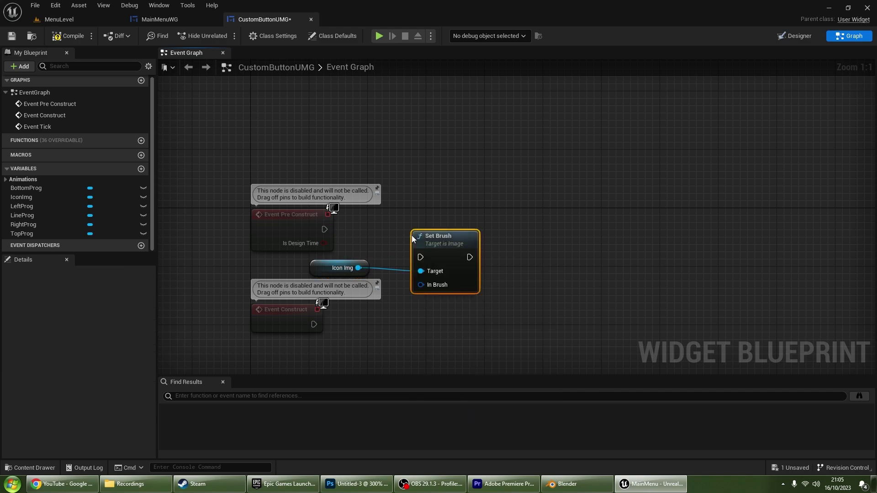
drag(324, 230, 413, 232)
drag(463, 243, 550, 215)
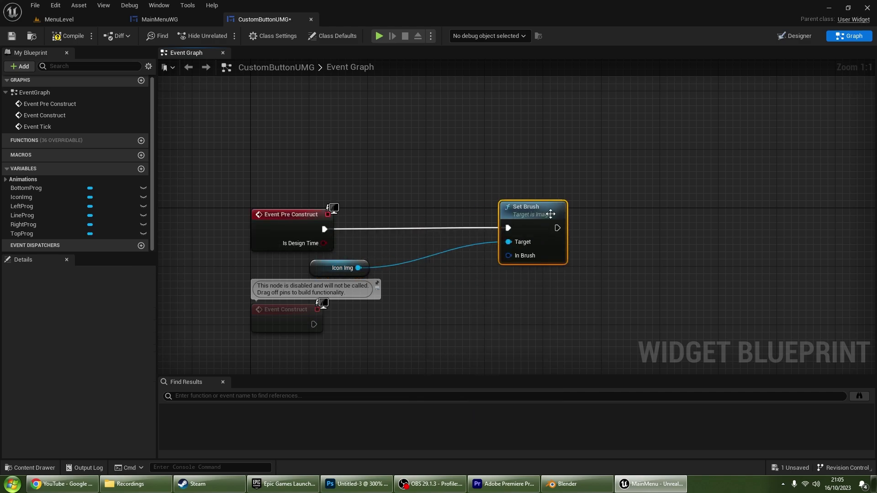
Step: Promote In Brush to an instance-editable ButtonIcon variable and compile
drag(487, 272, 487, 273)
click(521, 323)
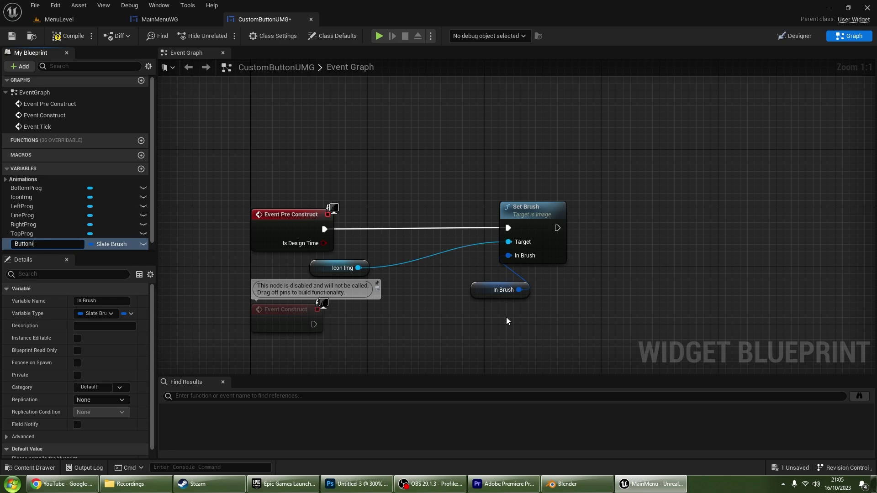
text(con)
key(Return)
click(77, 340)
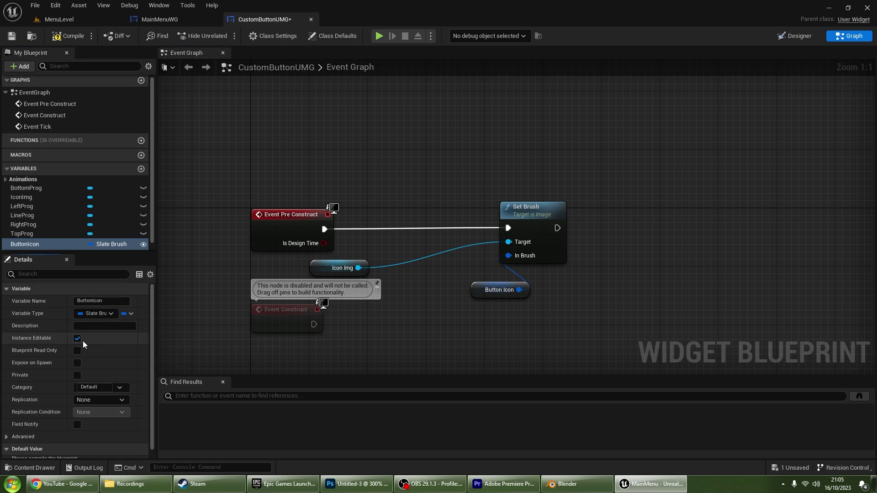
click(63, 39)
right_drag(483, 285, 422, 253)
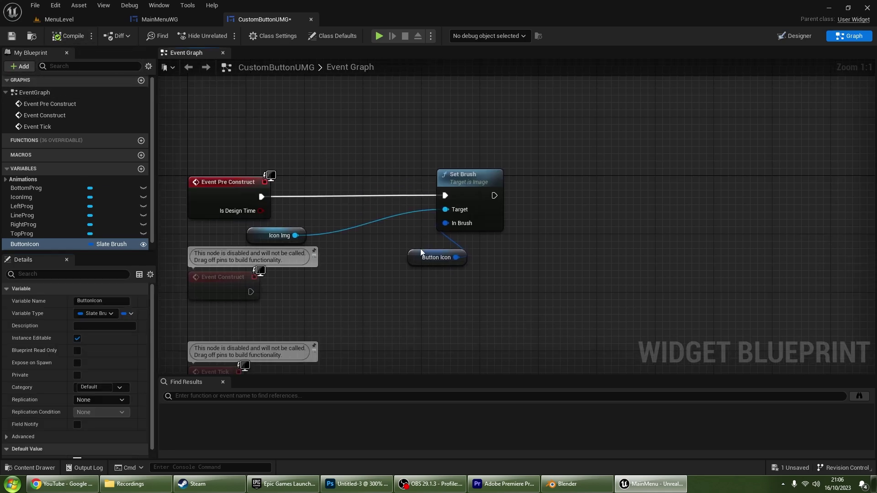
drag(422, 254, 404, 255)
right_drag(404, 254, 290, 249)
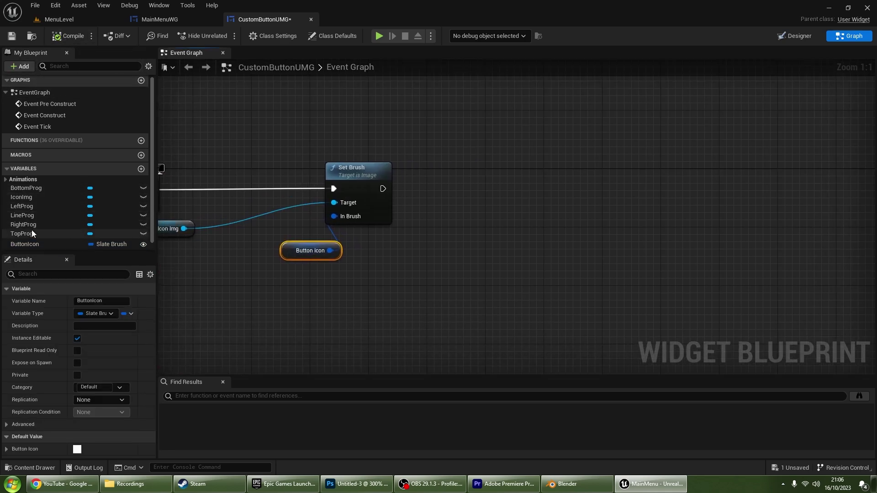
click(781, 34)
click(388, 258)
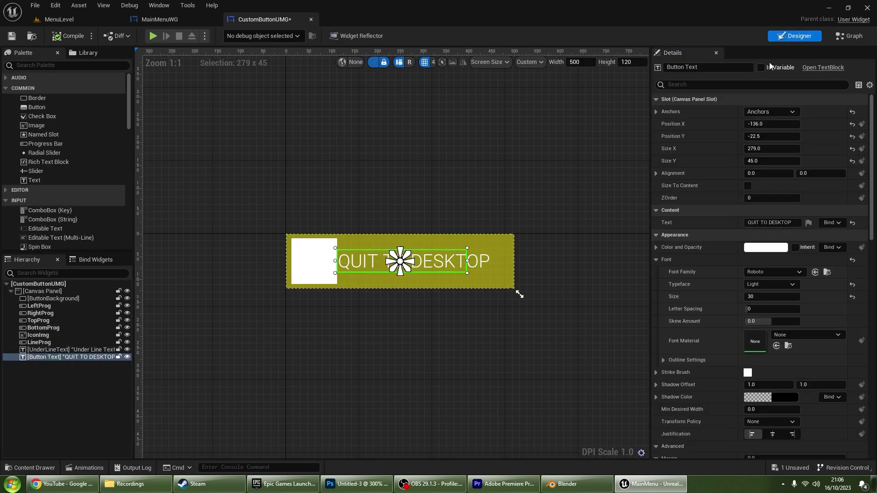
Step: Chain a Set Text for UnderLineText after Set Brush, promoting its Text to UnderLine Text
click(61, 350)
click(831, 41)
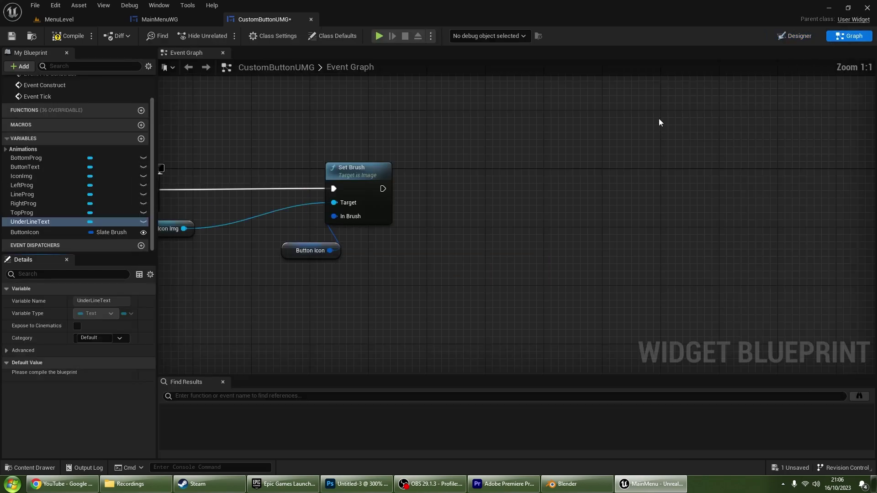
drag(344, 270, 445, 213)
click(382, 276)
text(set text)
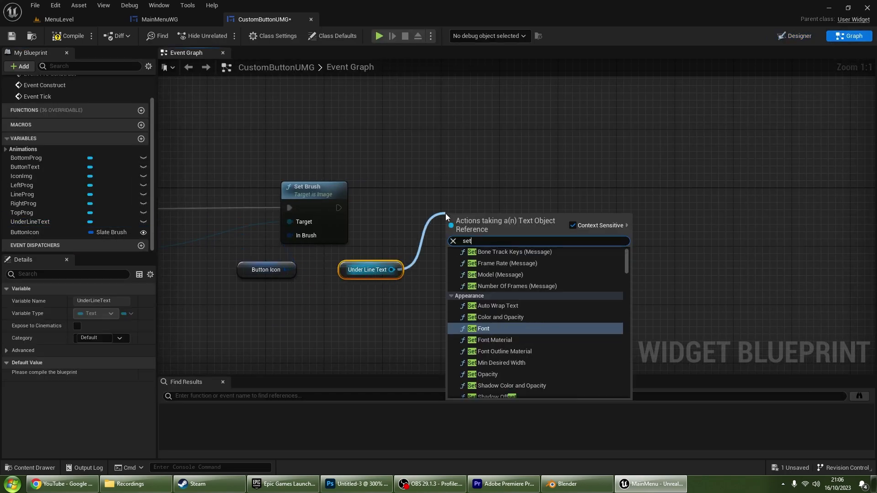
key(Return)
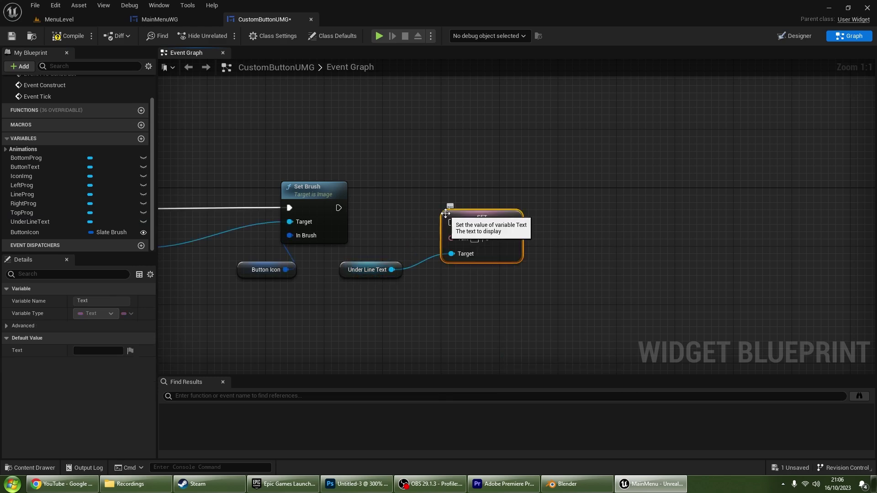
mouse_move(479, 210)
mouse_down()
mouse_move(518, 196)
mouse_move(339, 208)
mouse_up()
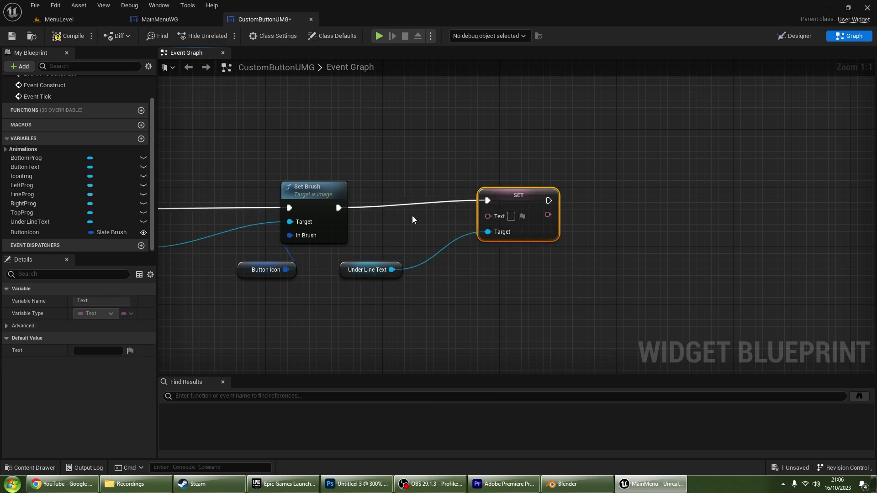
drag(488, 216, 460, 284)
click(516, 315)
text(UnderLine Text)
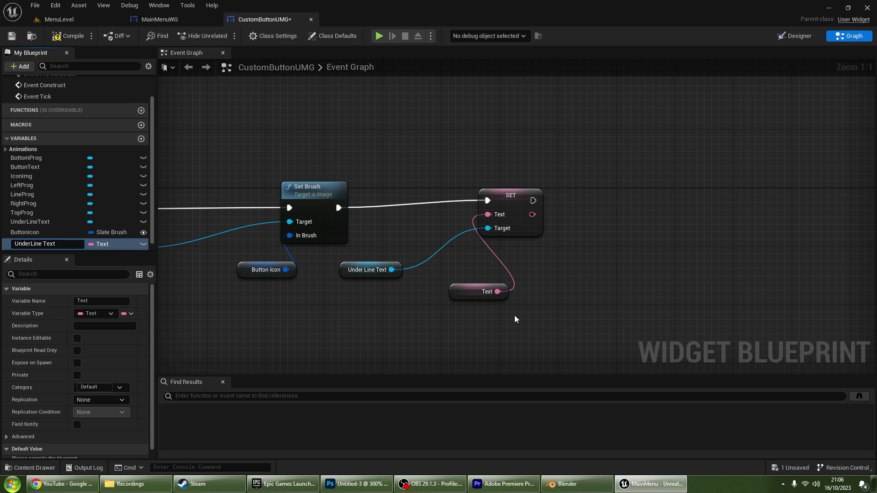
key(Return)
right_drag(525, 334, 319, 301)
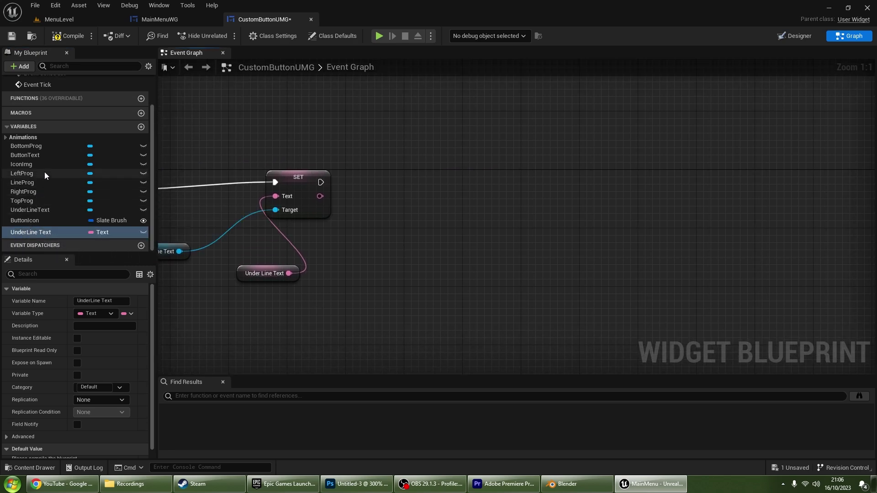
Step: Chain a second Set Text for ButtonText, promoting its Text to a Button Text variable
mouse_move(41, 156)
mouse_down()
mouse_move(355, 288)
mouse_move(412, 221)
mouse_up()
click(385, 303)
text(set te)
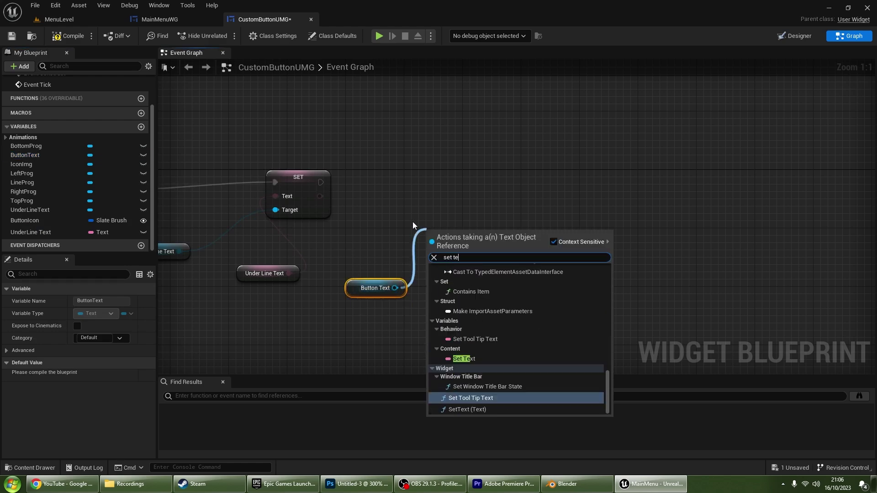
text(xt)
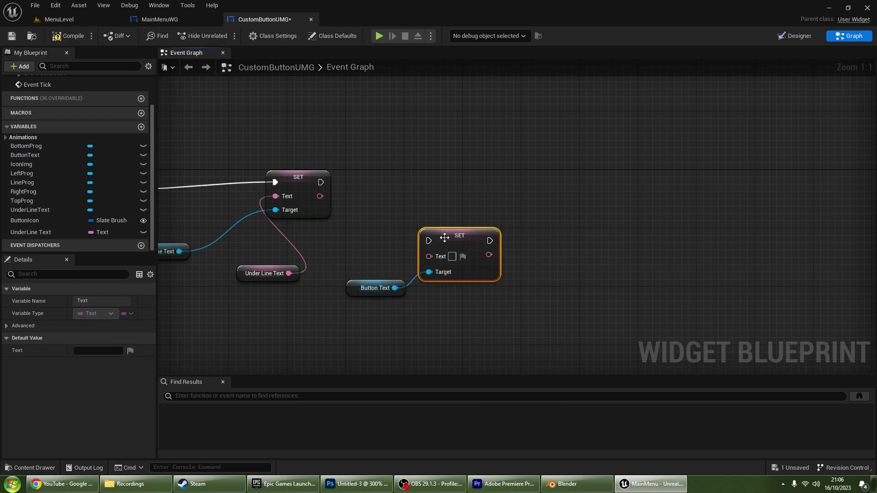
mouse_move(440, 237)
mouse_down()
mouse_move(485, 200)
mouse_move(366, 176)
mouse_up()
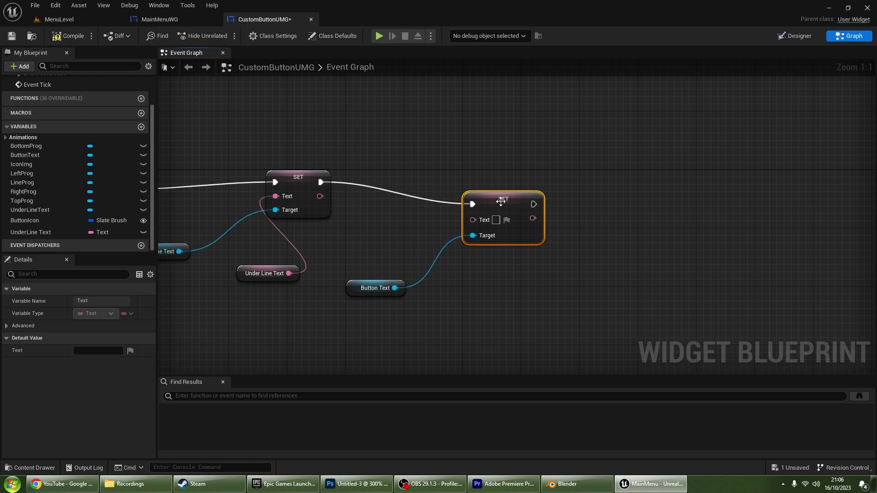
mouse_move(503, 200)
mouse_down()
mouse_move(529, 185)
mouse_move(427, 240)
mouse_up()
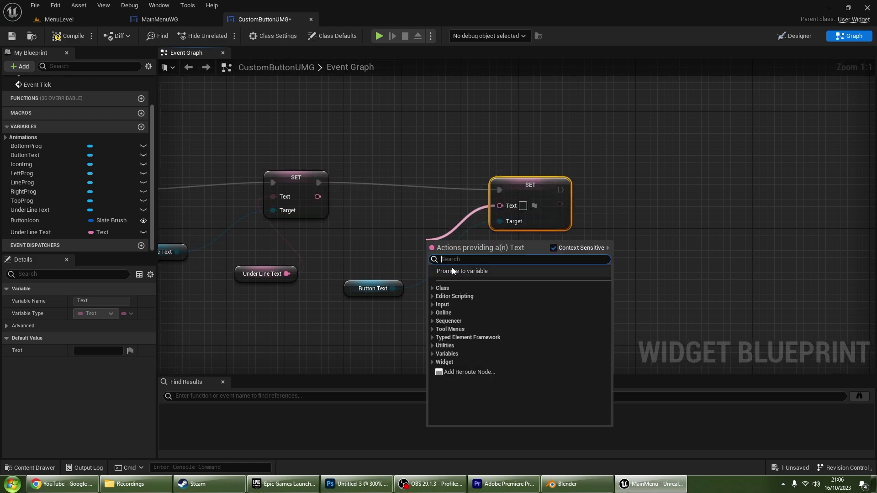
click(438, 270)
text(Button Text)
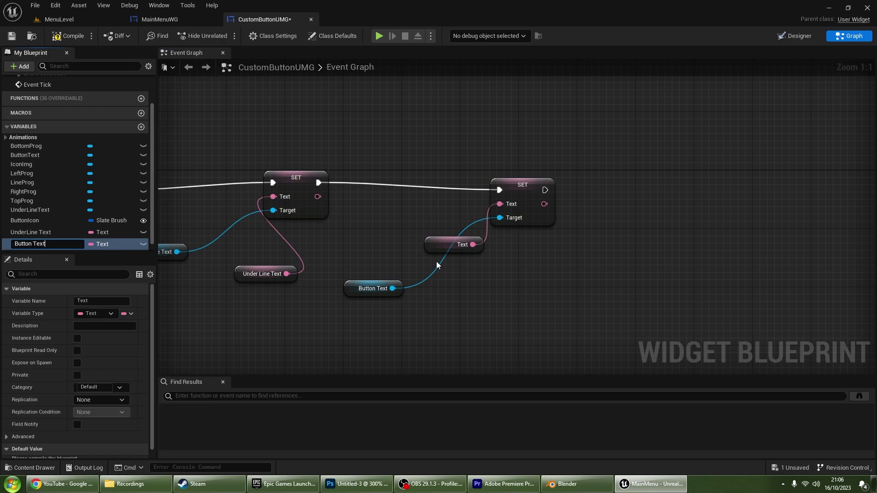
key(Return)
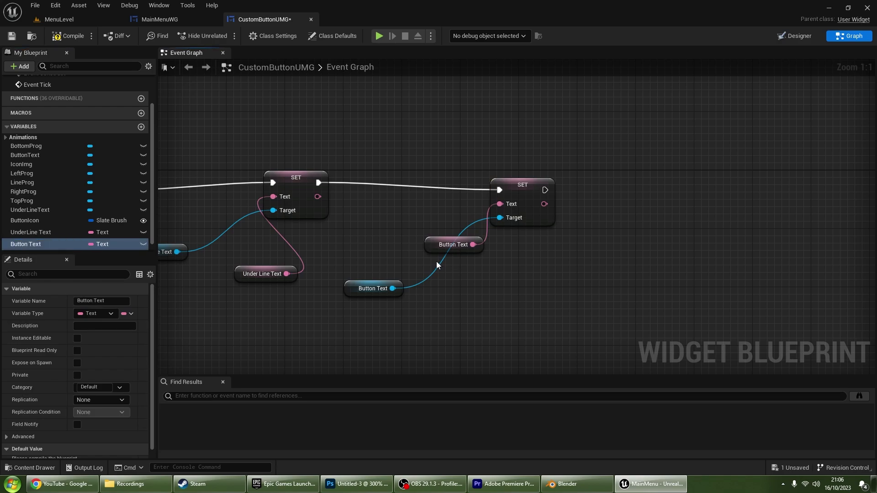
Step: Expose the ButtonBackground border as a variable and add its getter to the Event Graph
click(795, 35)
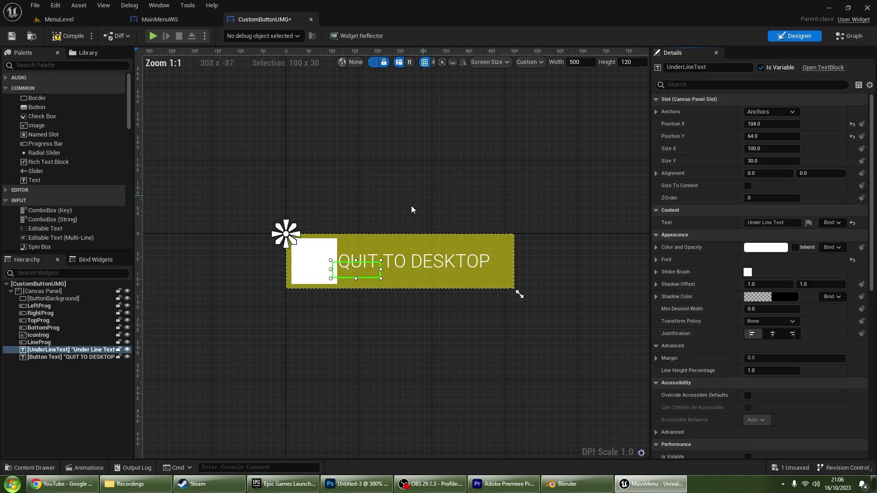
click(362, 246)
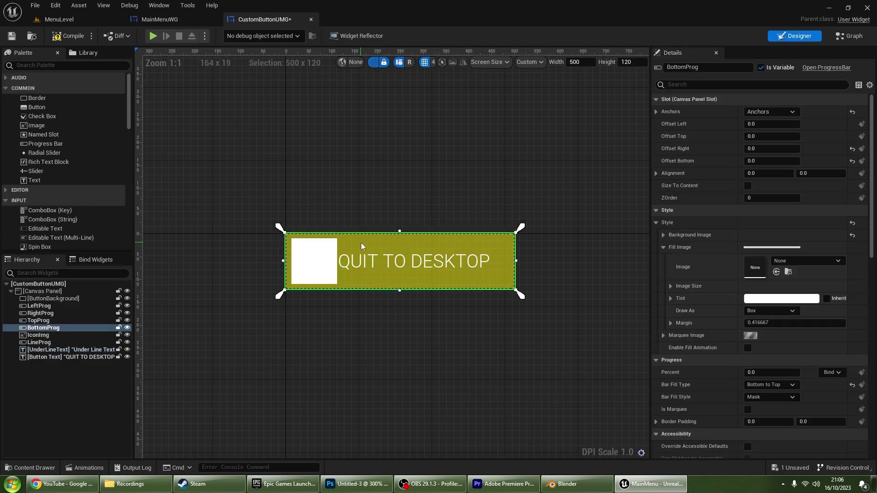
click(67, 298)
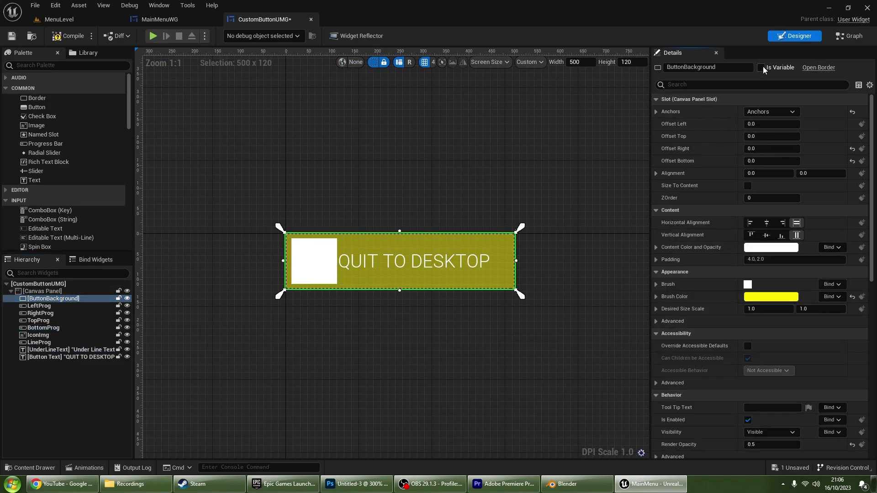
click(850, 35)
drag(41, 155, 424, 311)
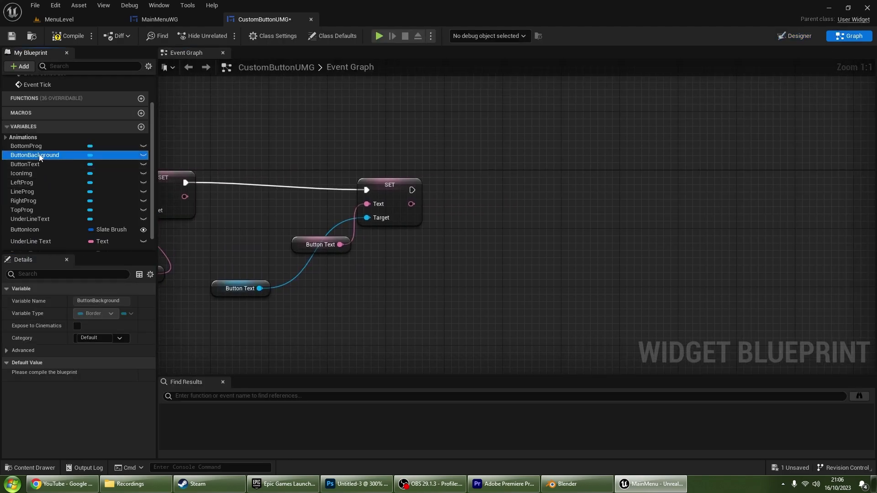
click(423, 311)
click(778, 38)
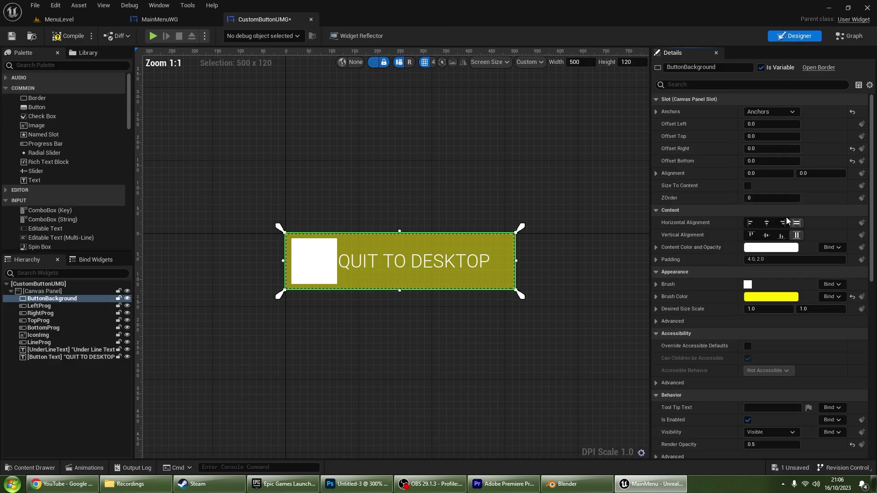
click(847, 38)
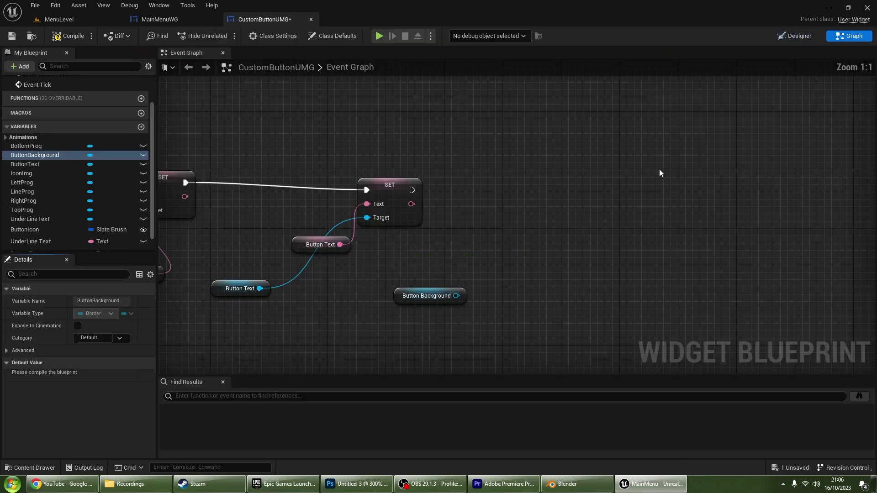
Step: Chain a Set Brush Color node on ButtonBackground after SET, fed by a new ButtonColor variable
drag(421, 292, 425, 250)
text(set br)
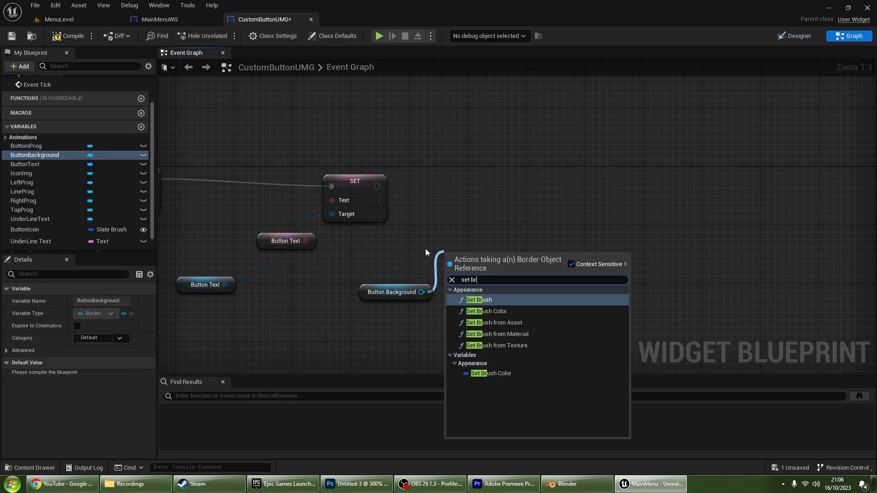
key(Down)
key(Return)
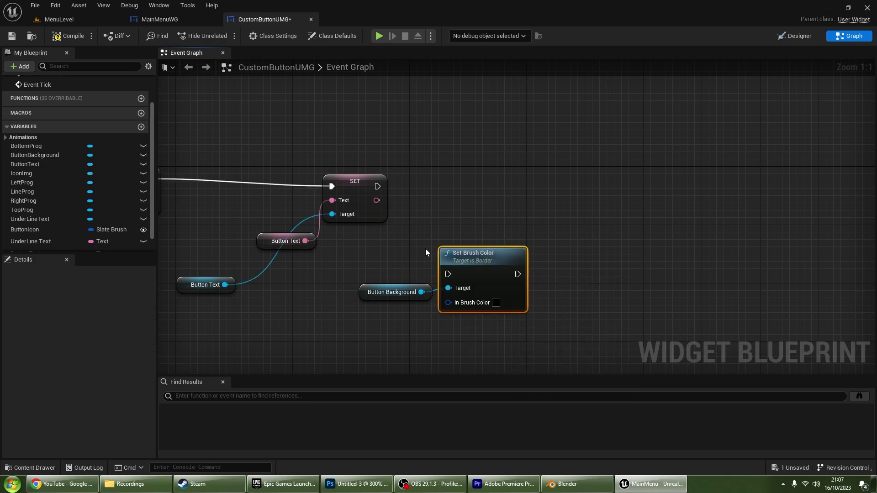
mouse_move(446, 271)
mouse_down()
mouse_move(520, 195)
mouse_move(377, 187)
mouse_up()
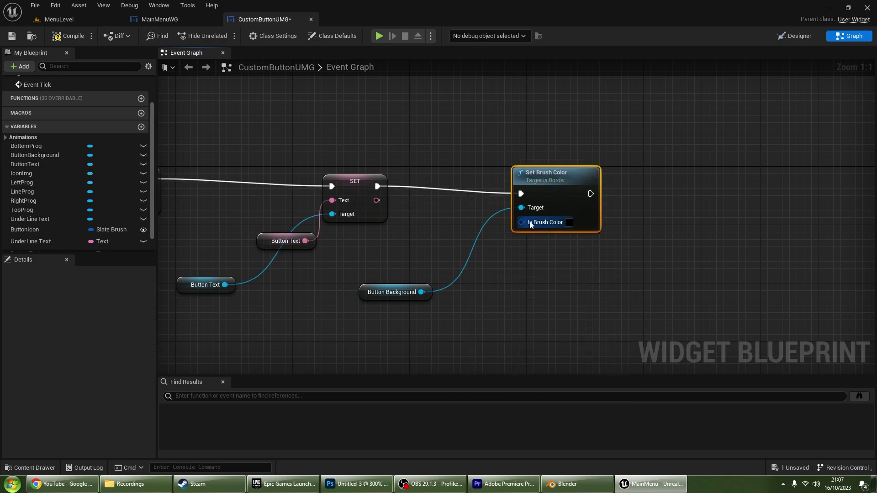
drag(520, 222, 495, 284)
click(553, 329)
text(ButtonCol)
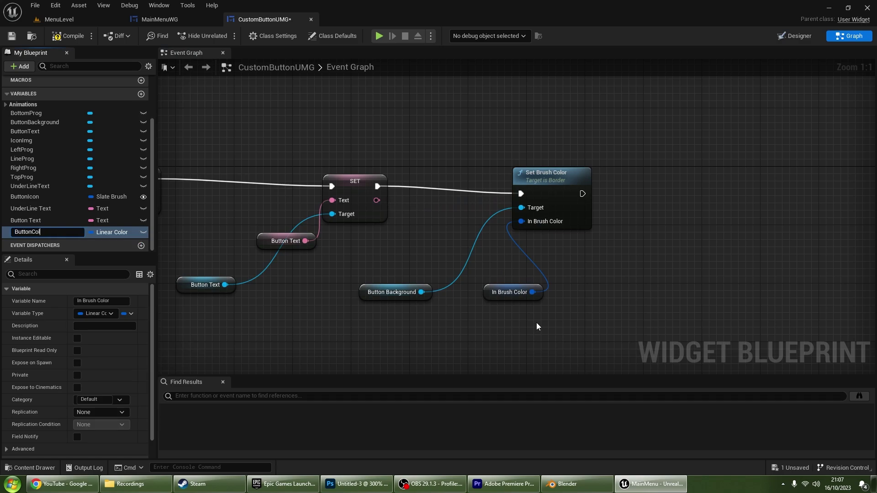
text(or)
key(Return)
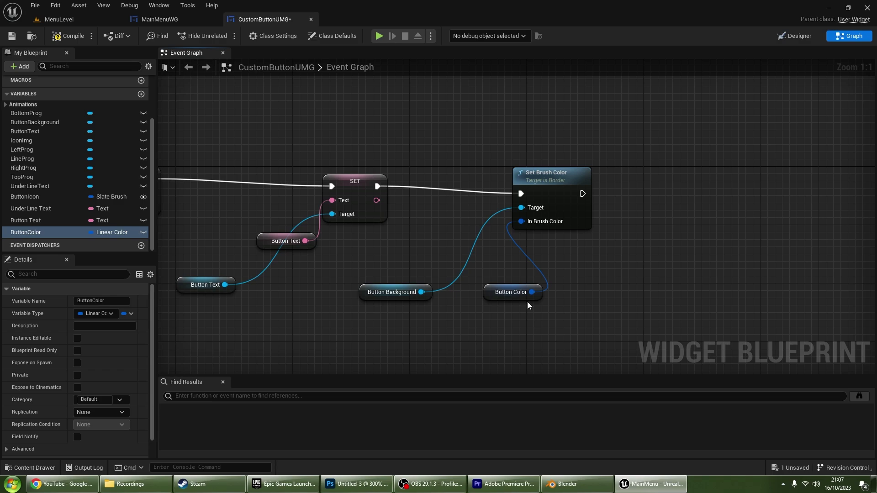
scroll(528, 305, down, 2)
scroll(689, 190, down, 2)
scroll(656, 170, down, 3)
scroll(656, 171, up, 2)
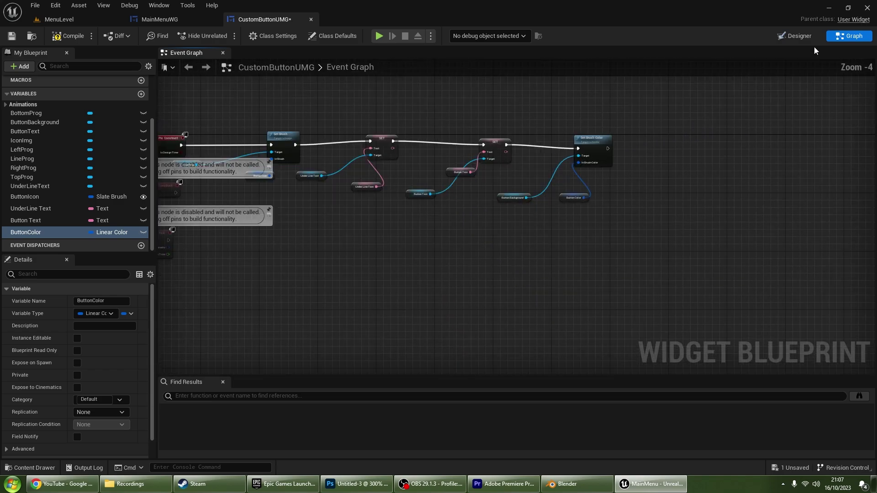
Step: Add a Button to the hierarchy with full-stretch anchors and right and bottom offsets of 0
click(807, 37)
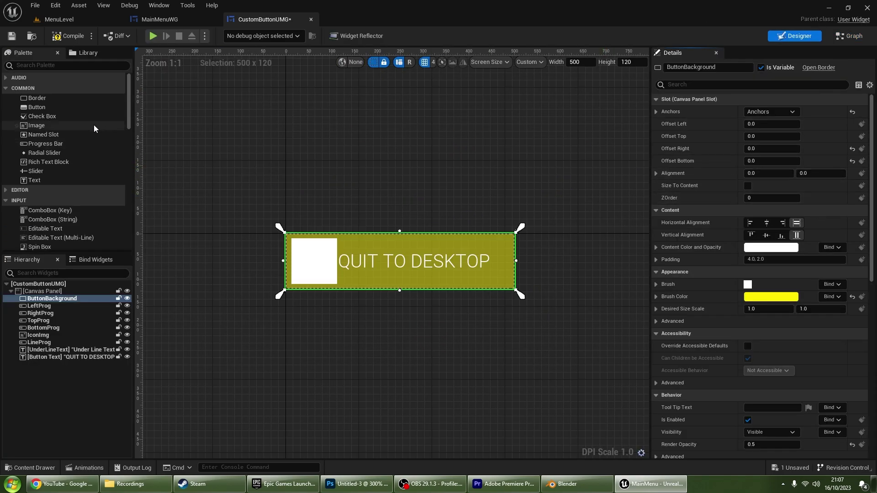
click(71, 107)
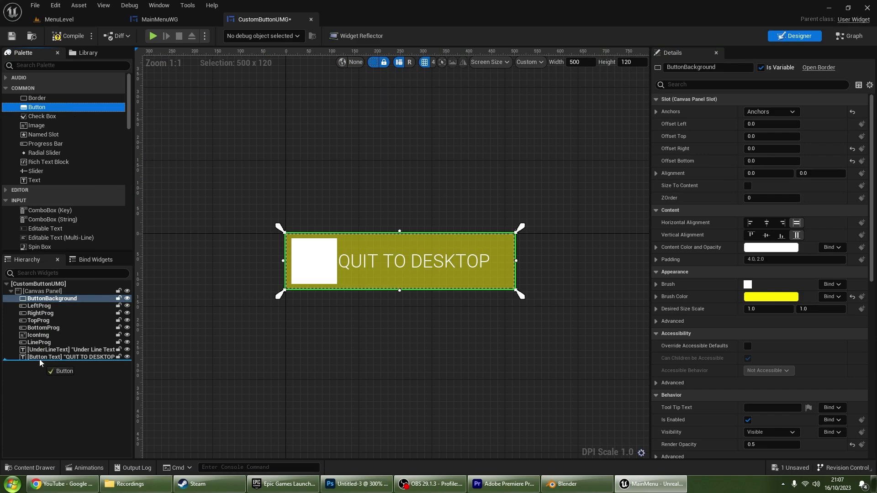
drag(40, 359, 52, 364)
click(787, 112)
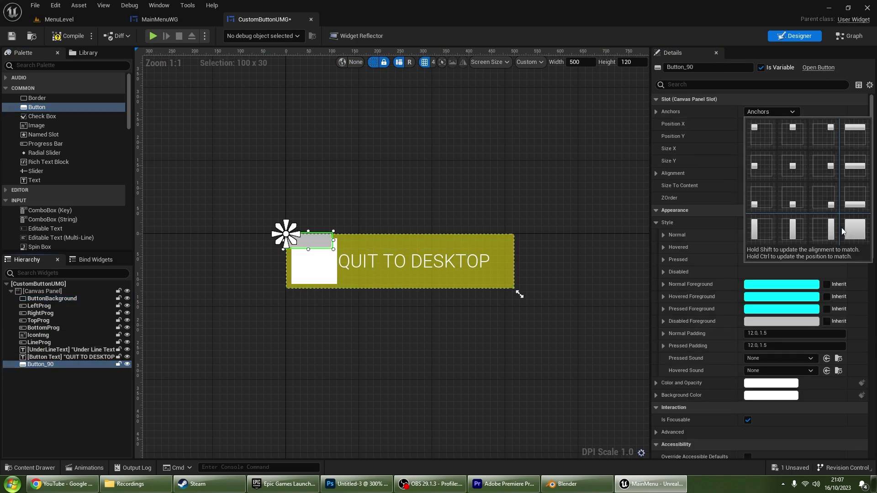
click(841, 228)
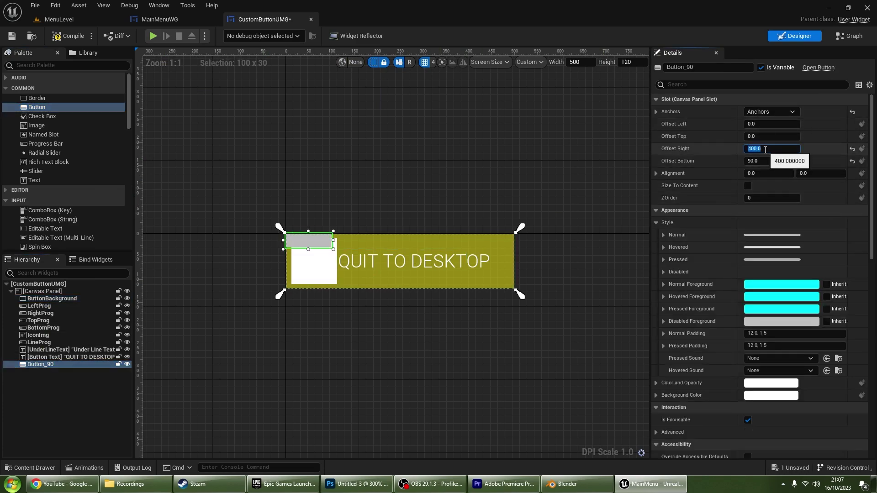
text(0)
key(Tab)
text(0)
key(Return)
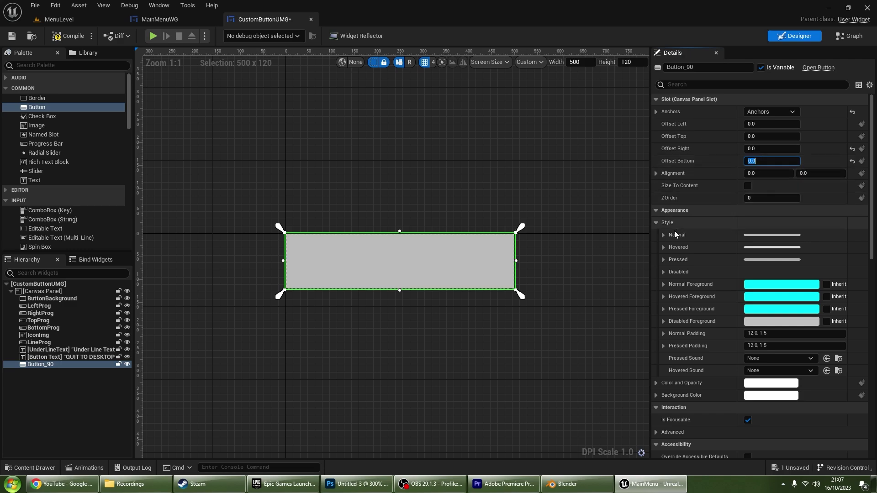
Step: Make the button's Normal style invisible: tint alpha 0 and Draw As None
click(676, 235)
click(780, 286)
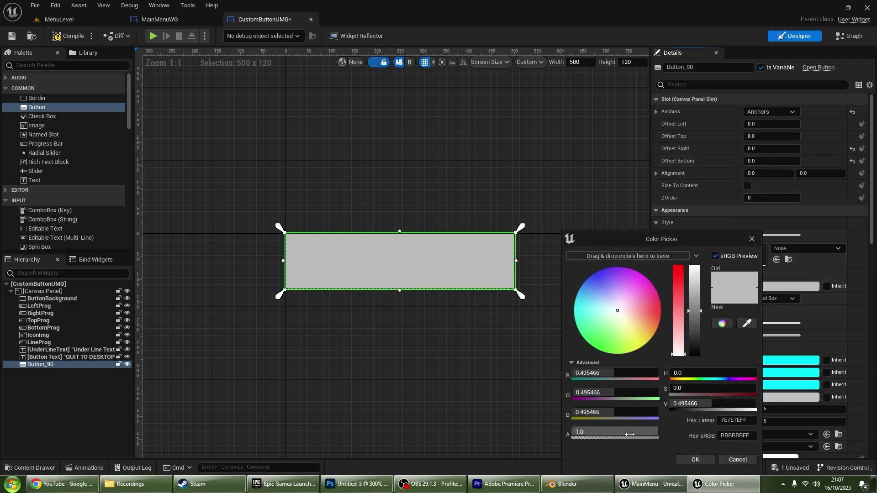
drag(629, 434, 572, 434)
click(695, 460)
click(772, 298)
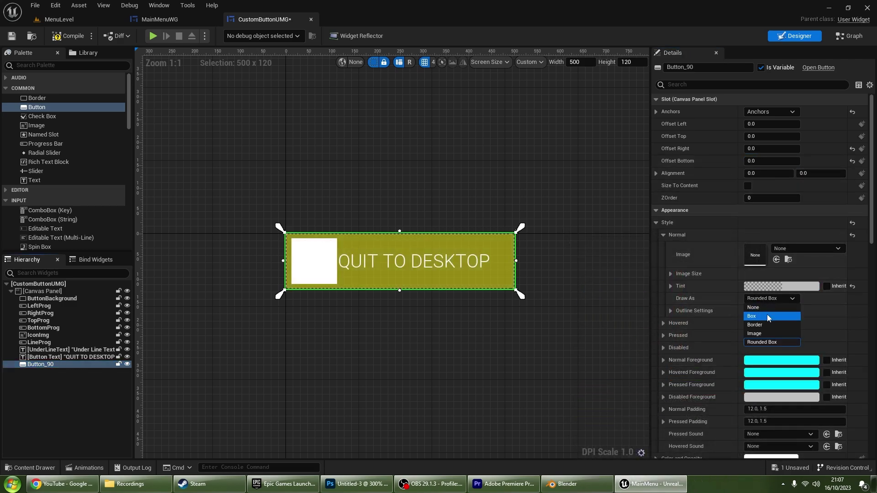
click(760, 307)
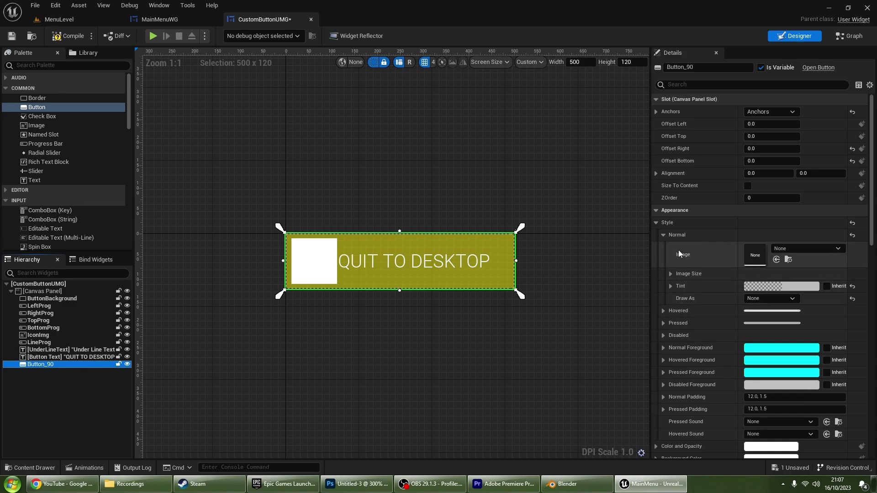
click(668, 235)
Step: Copy the Normal style into the Hovered and Pressed styles
right_click(692, 235)
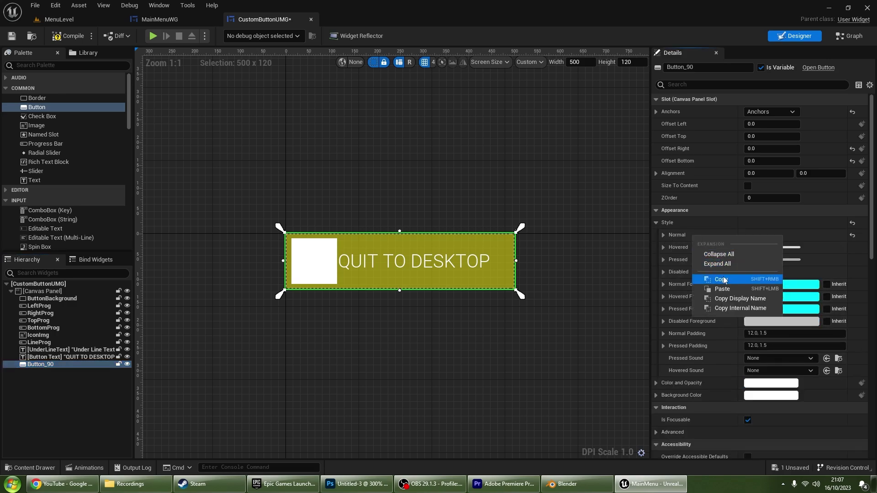
click(723, 280)
right_click(721, 249)
click(726, 303)
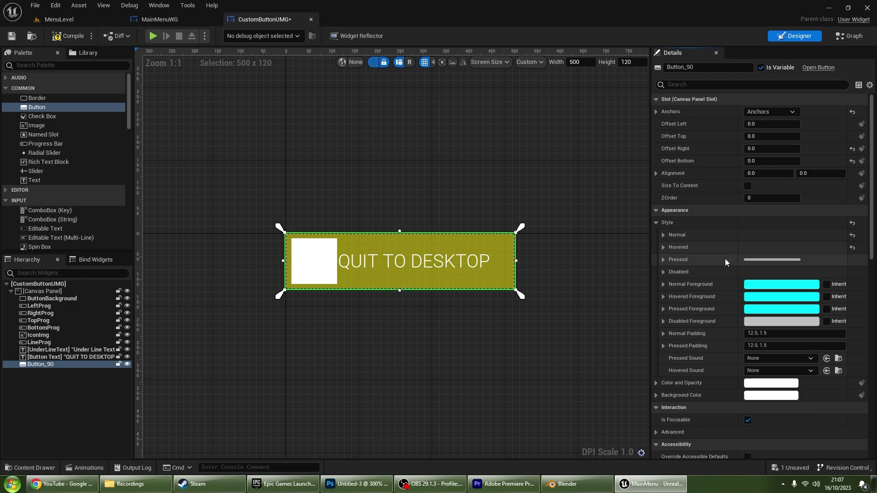
right_click(725, 260)
click(749, 317)
Step: Create the button's On Clicked event in the graph
drag(872, 225, 871, 379)
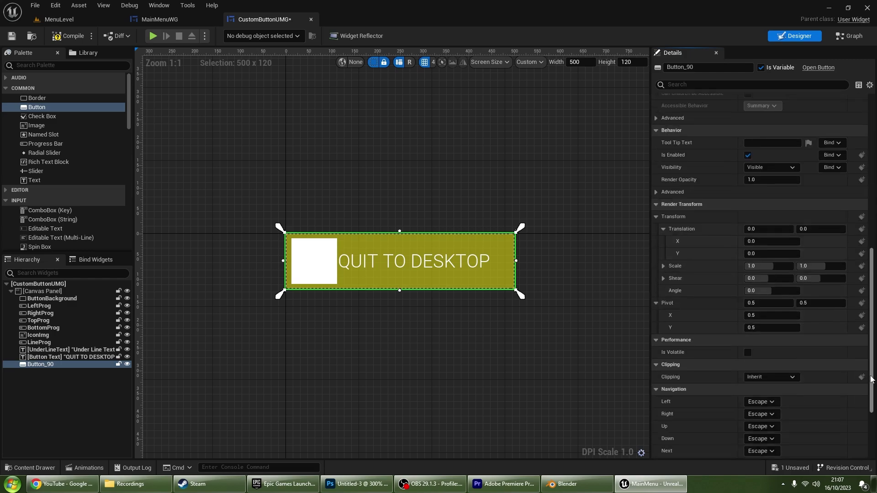
scroll(855, 391, down, 5)
scroll(858, 366, down, 1)
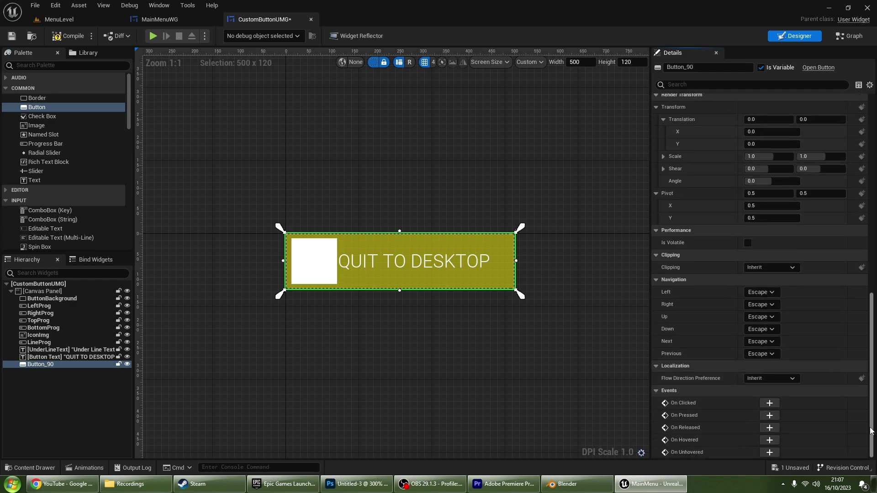
click(771, 402)
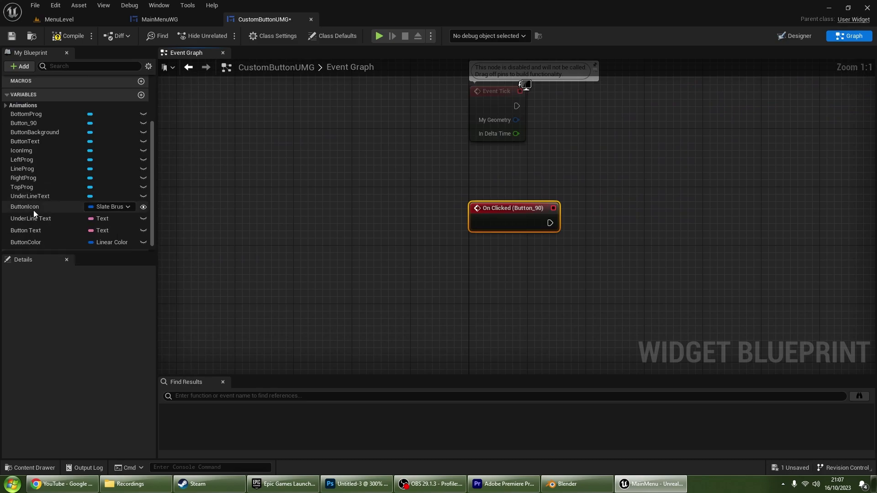
Step: Rename the Button_90 widget to Button
click(34, 122)
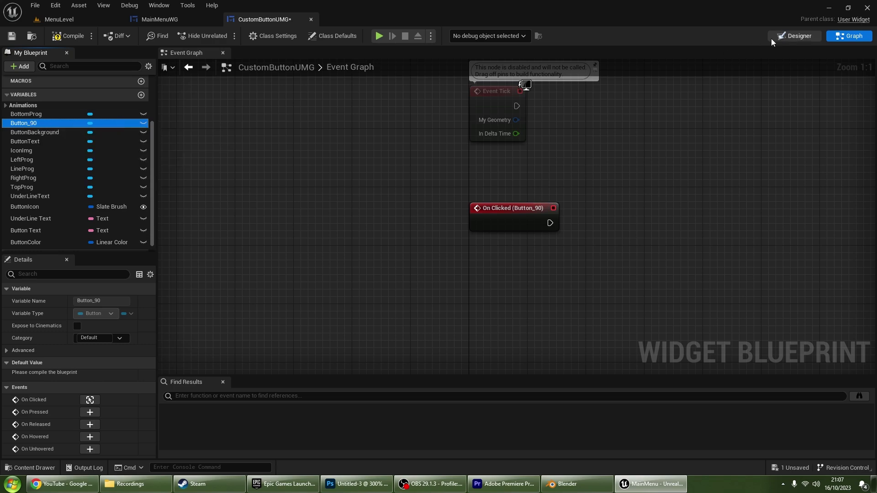
click(794, 36)
double_click(40, 365)
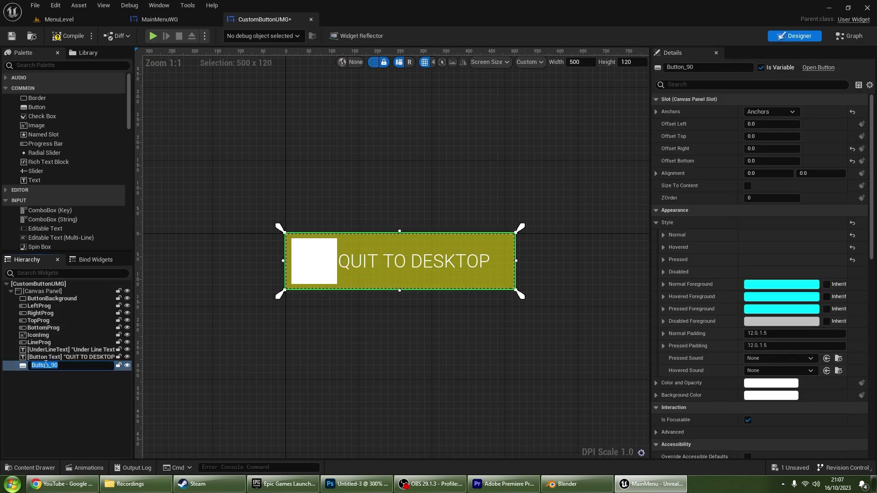
text(n)
key(Return)
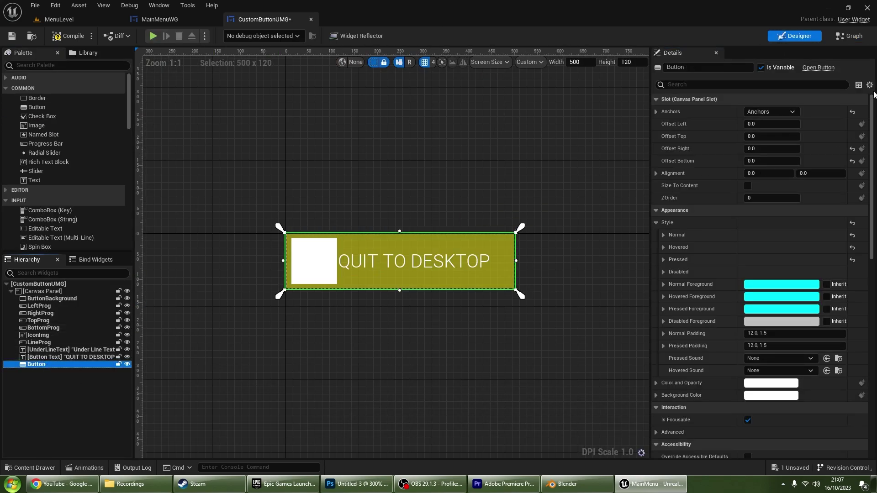
Step: Add On Pressed, On Released, On Hovered and On Unhovered events for Button
click(847, 37)
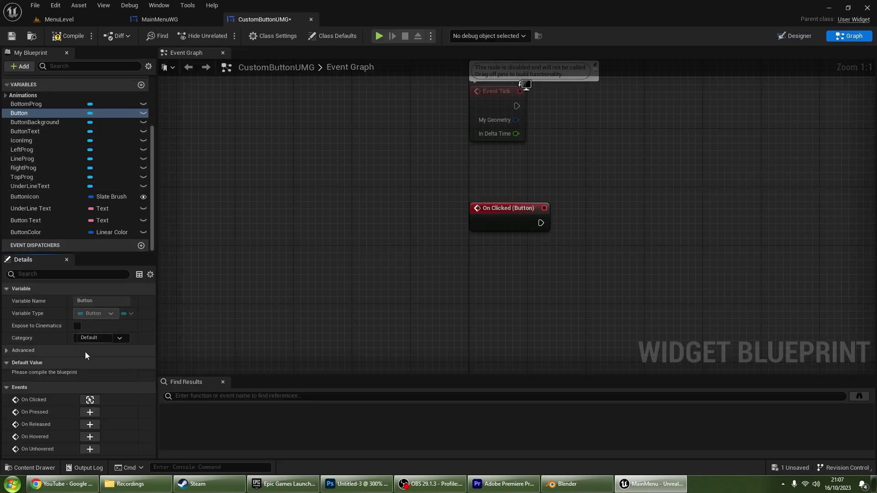
click(90, 412)
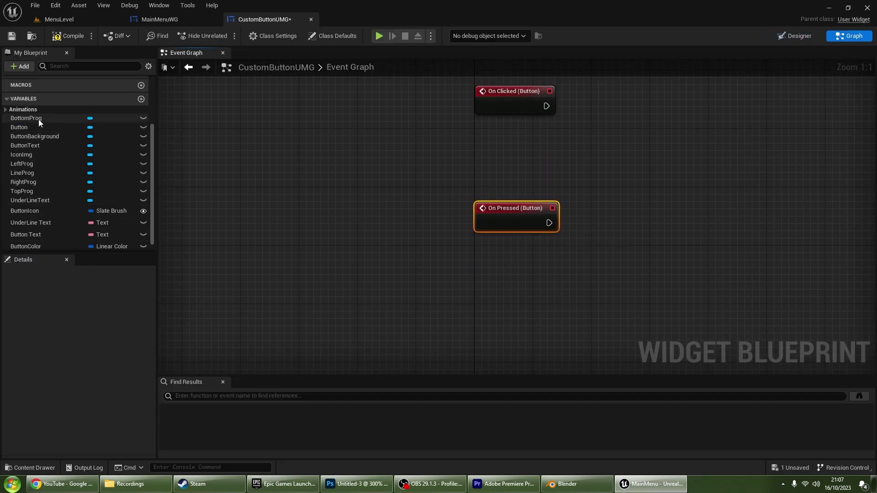
click(39, 119)
click(34, 123)
click(90, 427)
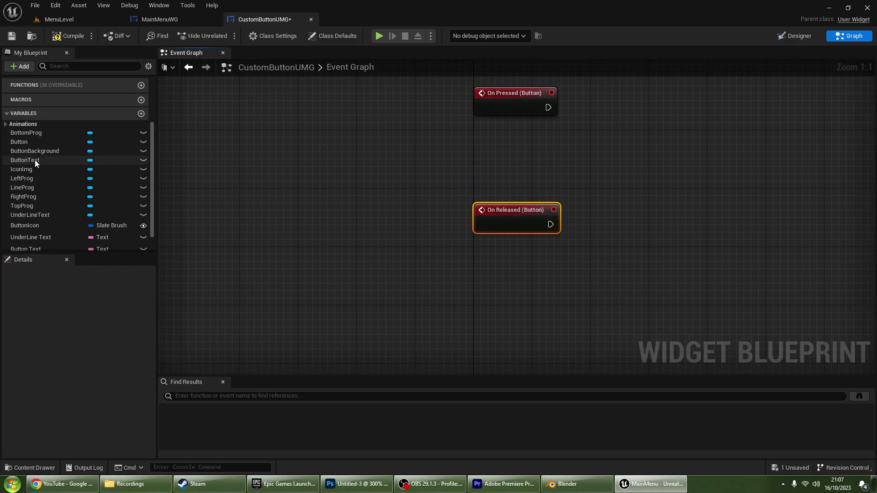
click(25, 141)
click(90, 442)
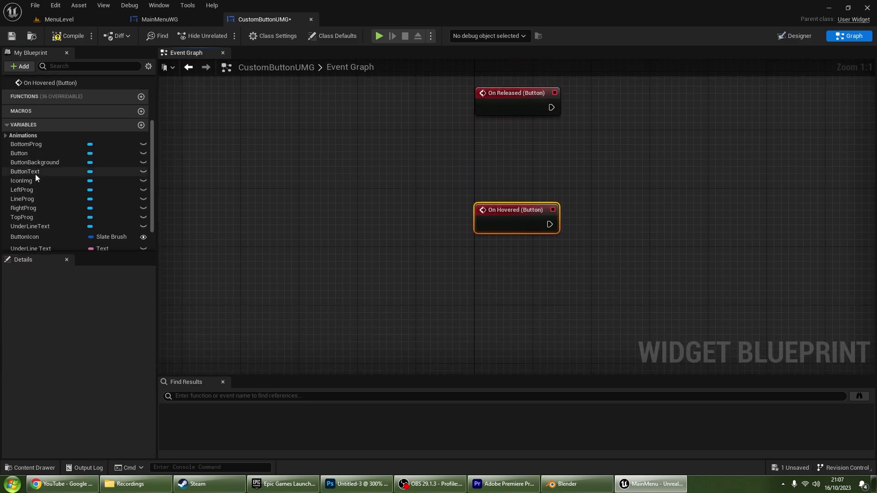
click(36, 155)
click(90, 450)
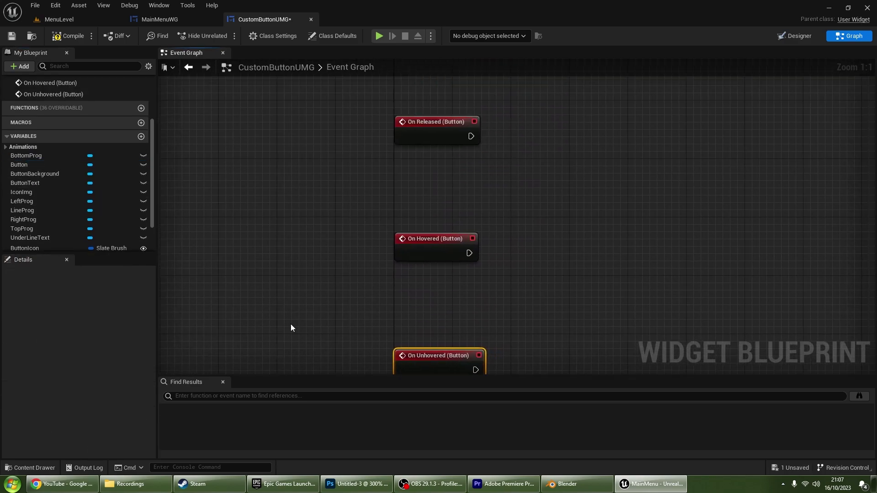
scroll(313, 290, down, 1)
scroll(306, 250, down, 1)
scroll(417, 271, up, 2)
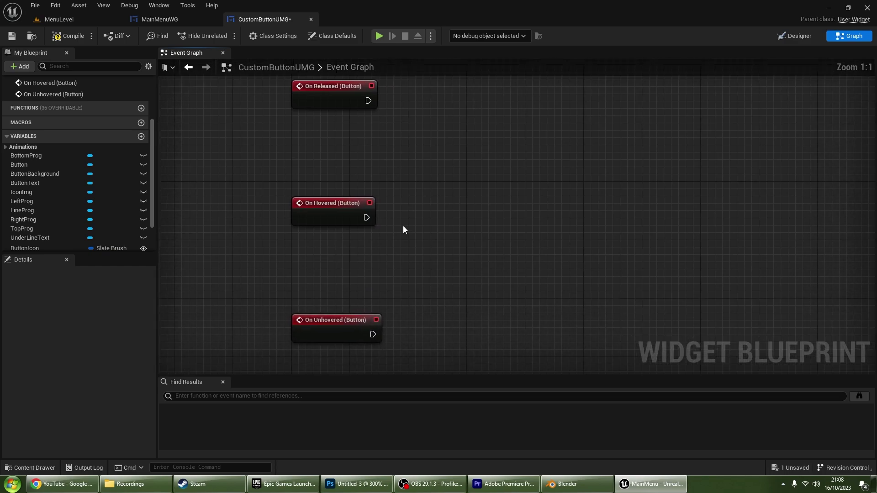
Step: Add a Play Animation node after On Hovered and paste a second copy of it
drag(367, 216, 454, 206)
text(play a)
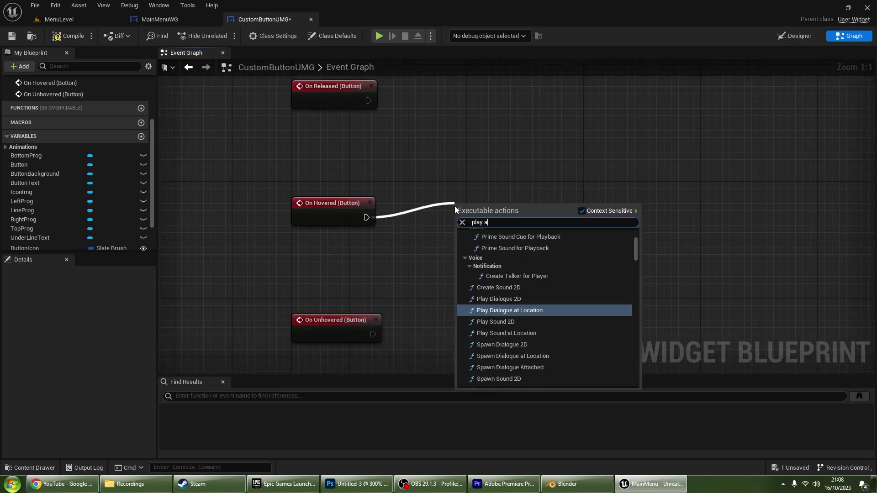
text(nima)
key(Return)
right_drag(601, 301, 499, 251)
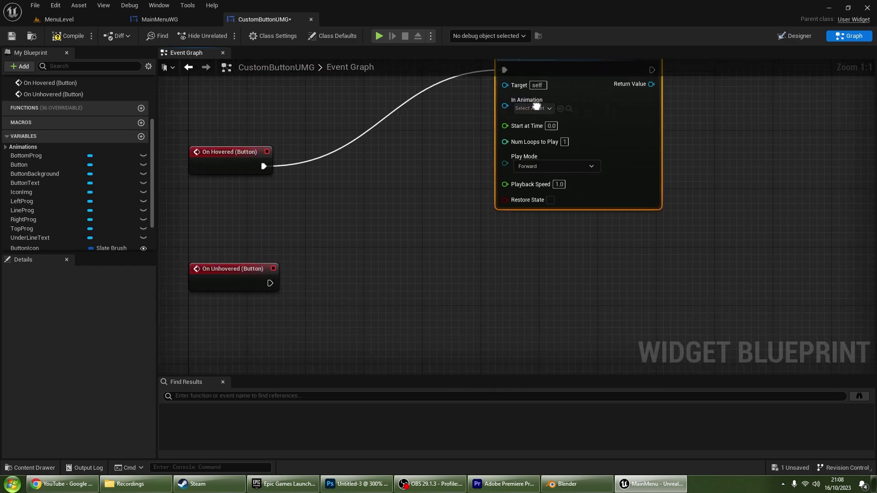
key(ctrl+c)
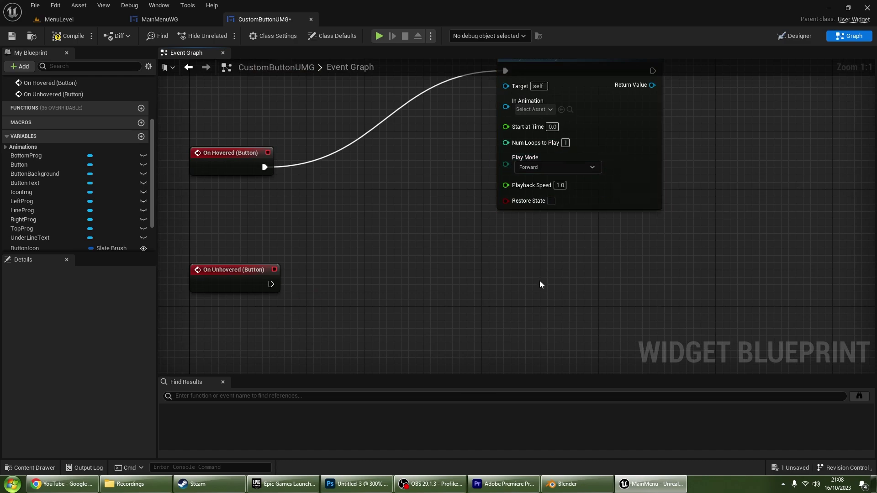
key(ctrl+v)
Step: Wire On Unhovered to the second Play Animation, feed it HoverAnim, and set Play Mode to Reverse
drag(542, 296, 271, 284)
right_drag(569, 336, 530, 278)
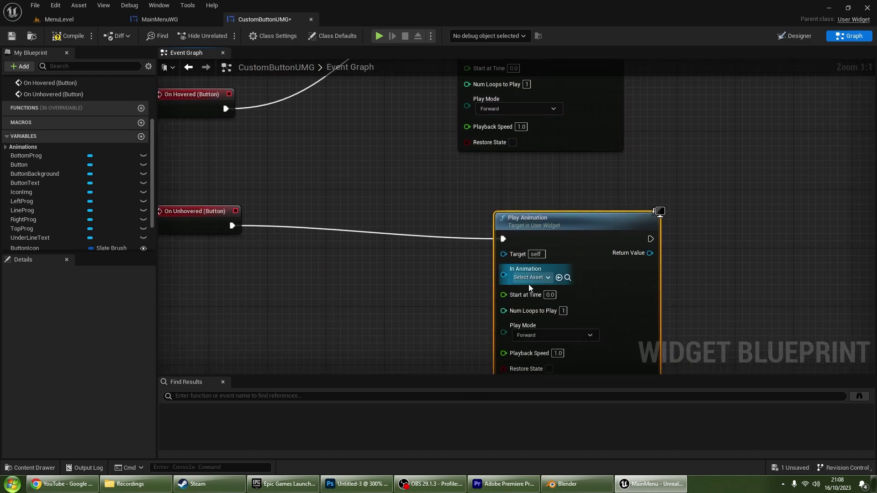
click(530, 277)
click(472, 274)
right_drag(472, 274, 464, 270)
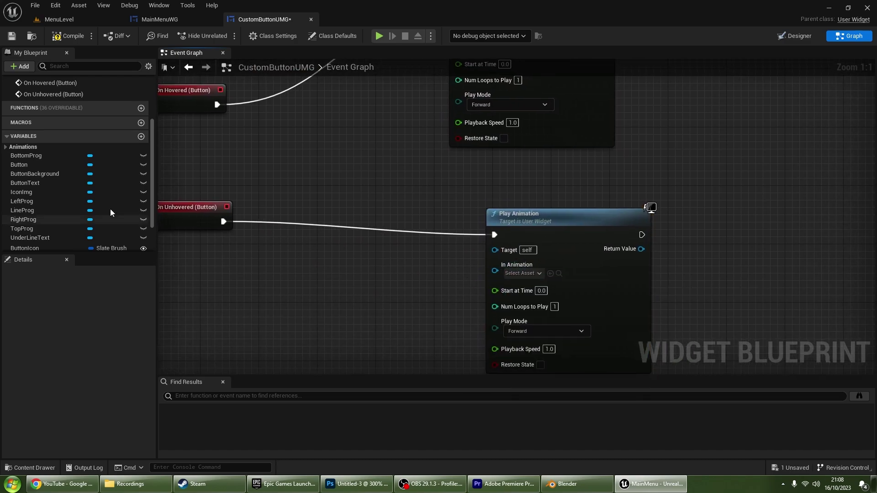
click(5, 146)
drag(30, 156, 500, 270)
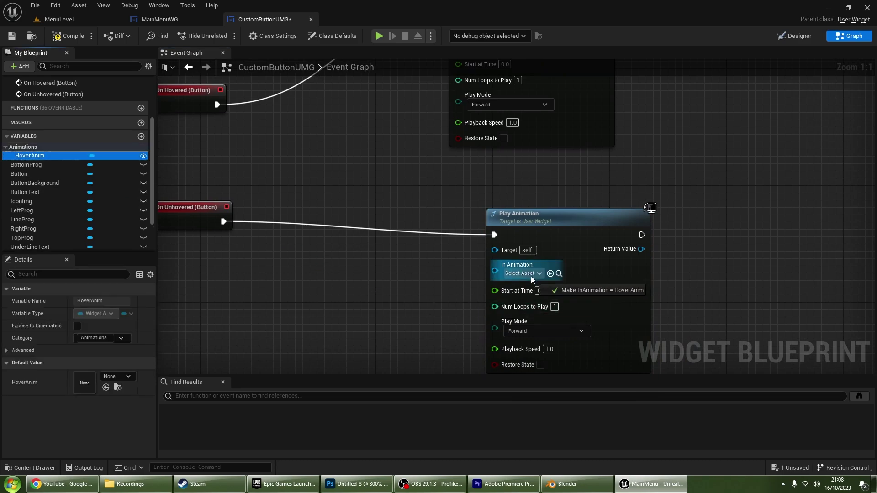
click(524, 320)
click(520, 337)
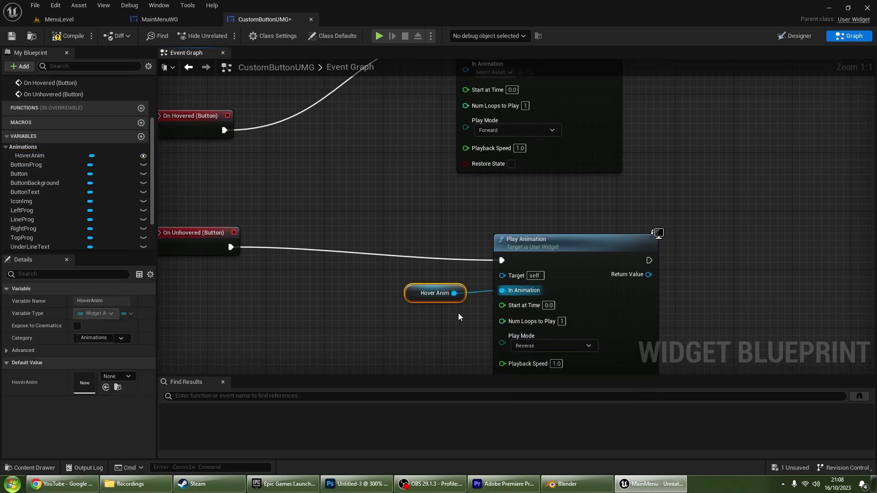
Step: Move the Hover Anim getter up and left to tidy the graph
mouse_move(458, 299)
right_down()
mouse_move(404, 266)
mouse_move(391, 188)
right_up()
click(404, 267)
drag(420, 305, 361, 233)
right_drag(358, 215, 395, 324)
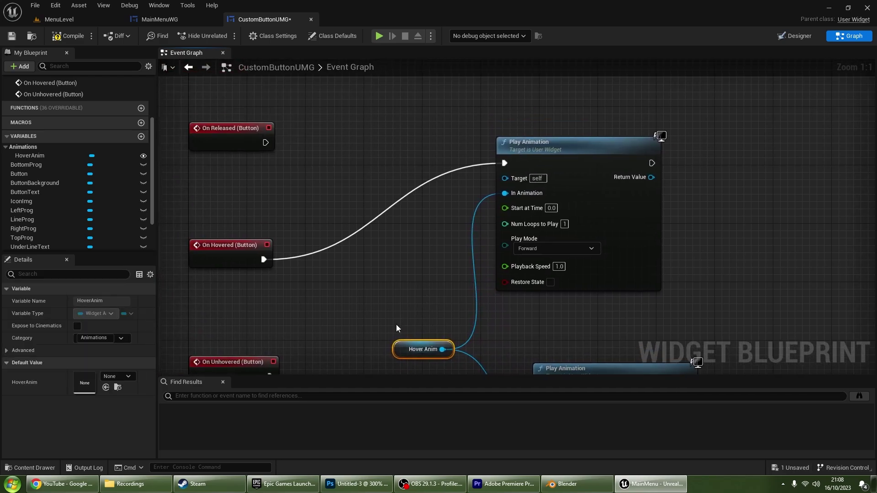
click(396, 325)
scroll(68, 174, down, 3)
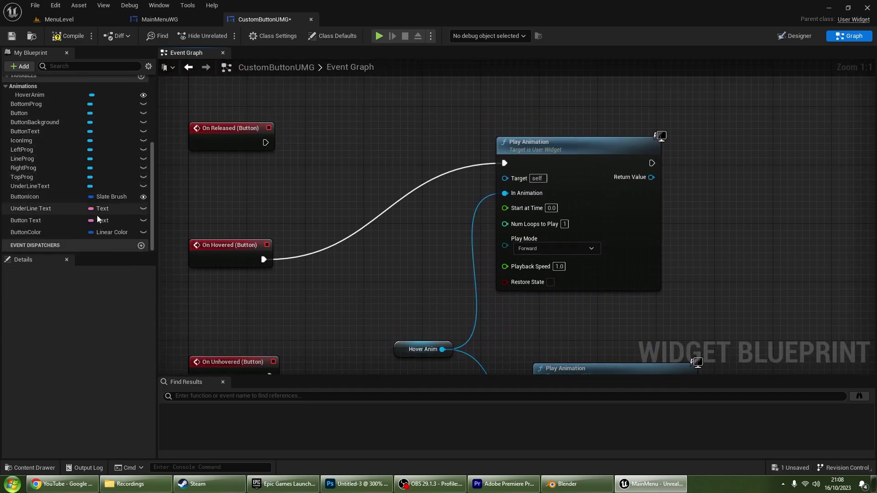
Step: Add an Instance Editable OnClick dispatcher and call it from On Clicked
click(141, 245)
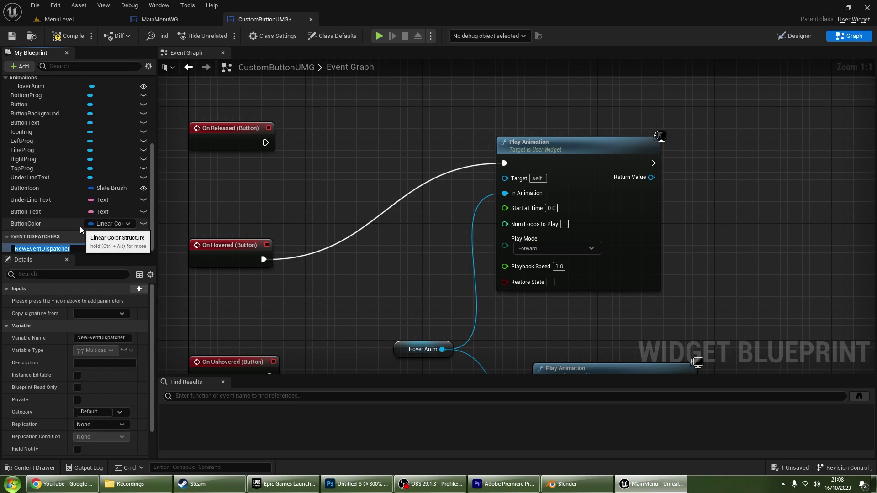
text(OnClick)
key(Return)
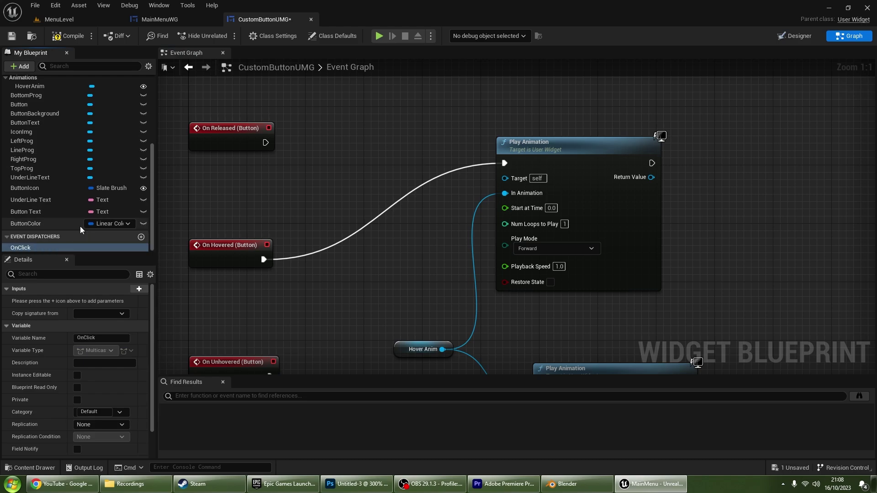
mouse_move(274, 223)
right_down()
mouse_move(342, 260)
mouse_move(376, 207)
right_up()
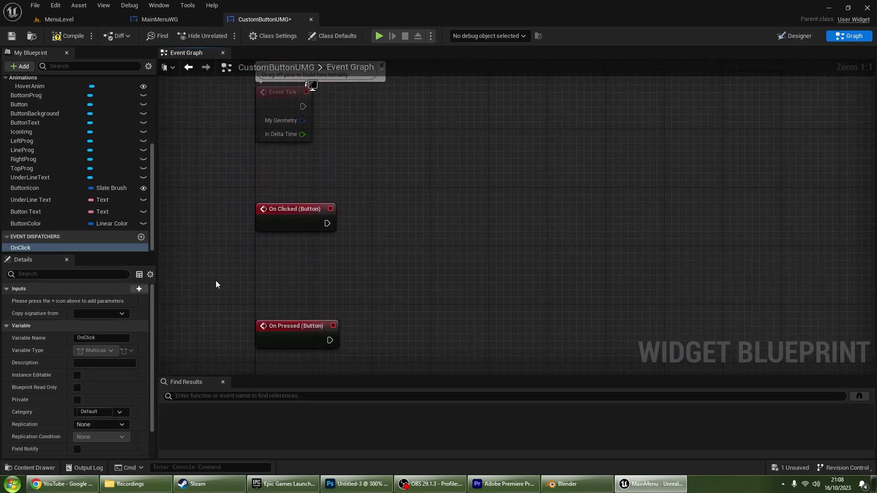
drag(33, 248, 384, 232)
click(387, 236)
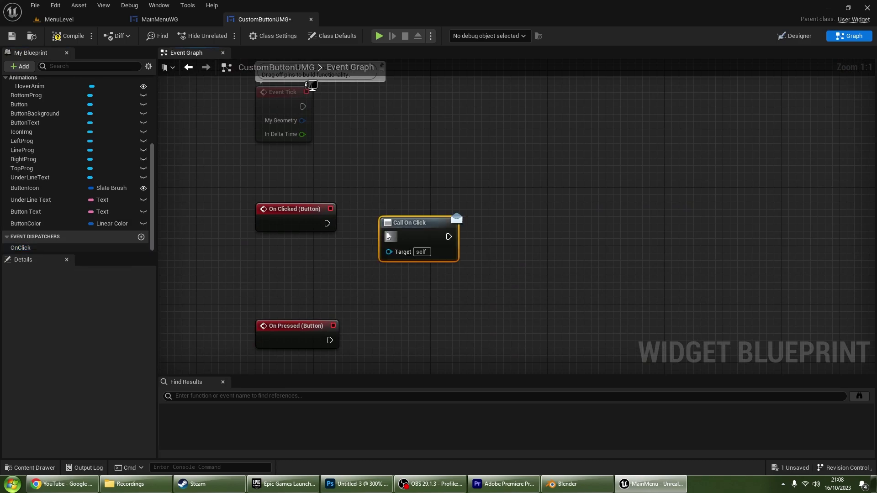
drag(326, 224, 326, 225)
click(20, 248)
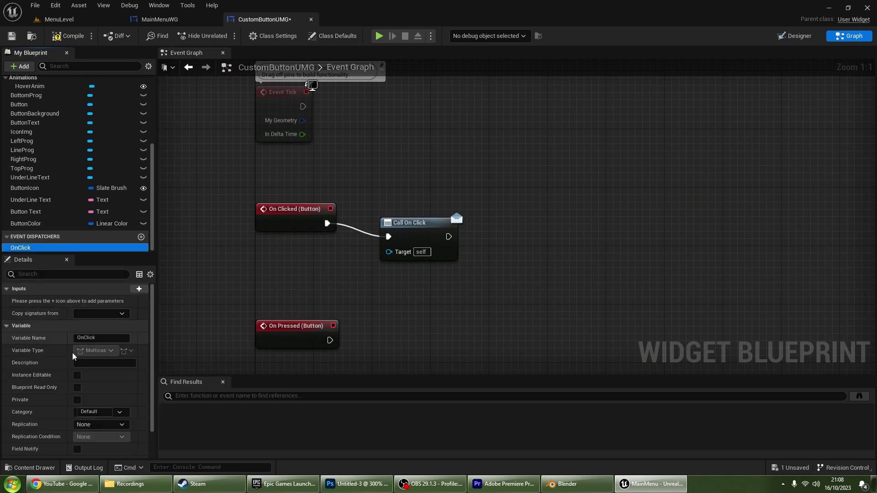
click(79, 376)
Step: Add an Instance Editable On Pressed dispatcher with a call node beside On Pressed
right_drag(270, 273, 260, 238)
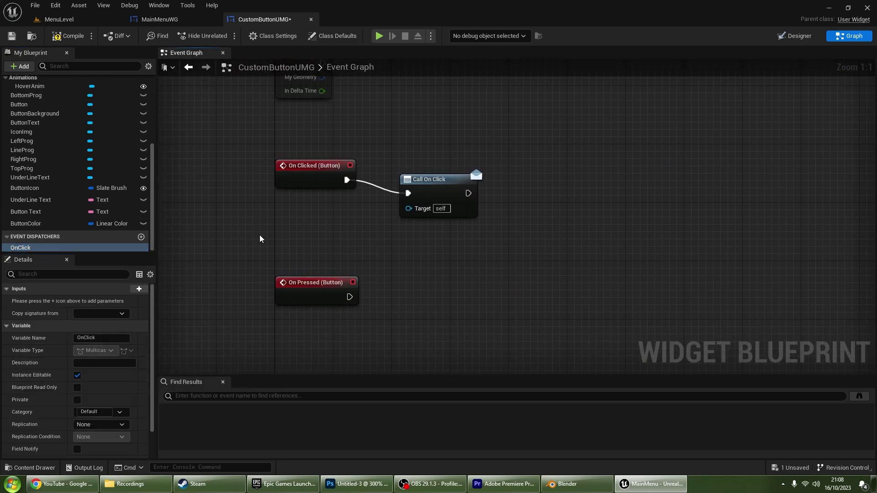
right_drag(457, 237, 455, 197)
click(141, 237)
text(On Presse)
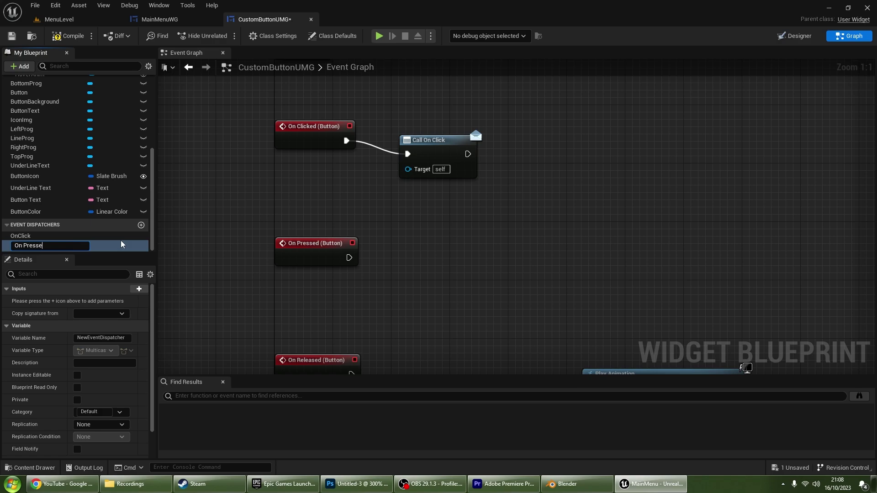
text(d)
key(Return)
click(78, 375)
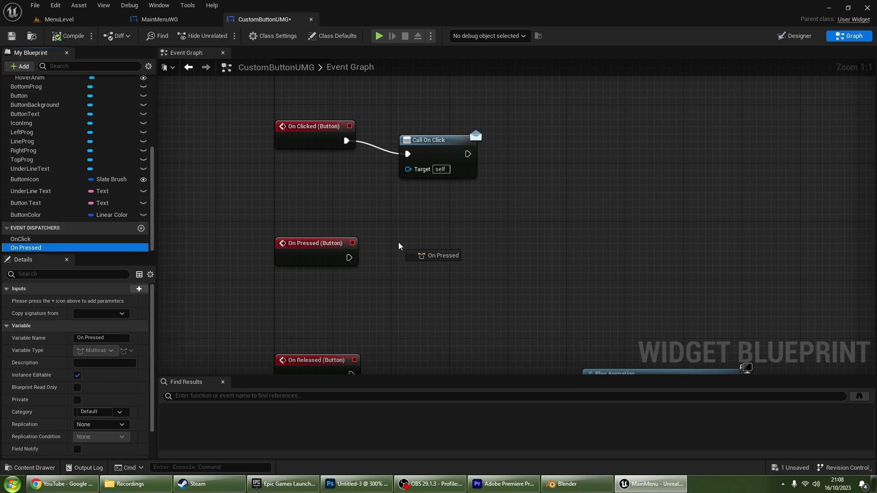
drag(43, 248, 401, 250)
click(407, 257)
Step: Add On Release and OnHover dispatchers, calling them from On Released and after the hover animation
right_drag(365, 288, 315, 213)
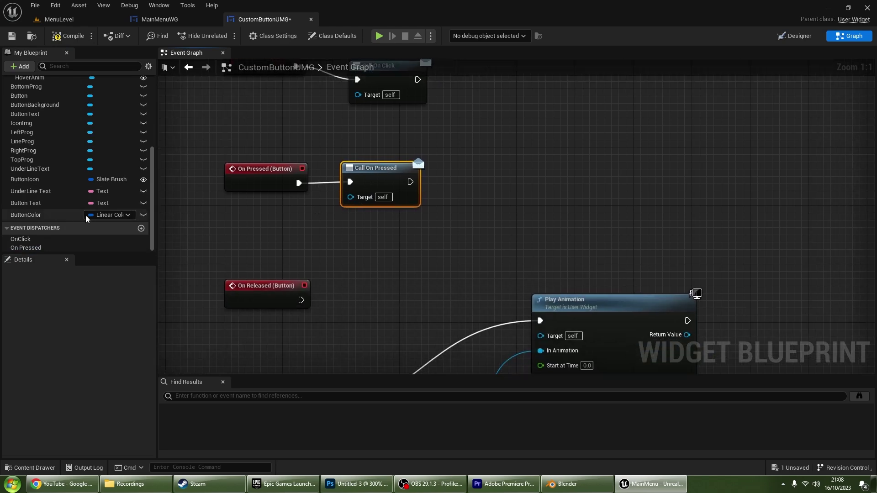
click(141, 228)
text(On Release)
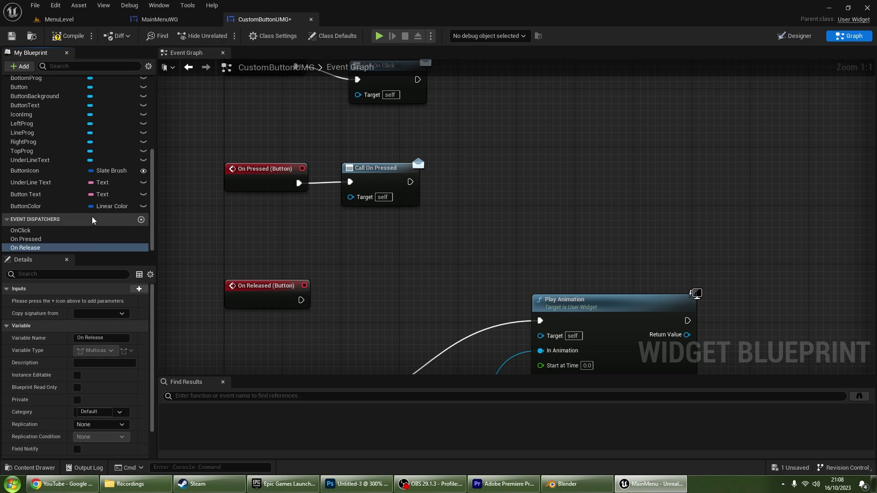
mouse_move(27, 248)
mouse_down()
mouse_move(357, 302)
mouse_move(301, 300)
mouse_up()
click(360, 307)
right_drag(323, 373, 310, 209)
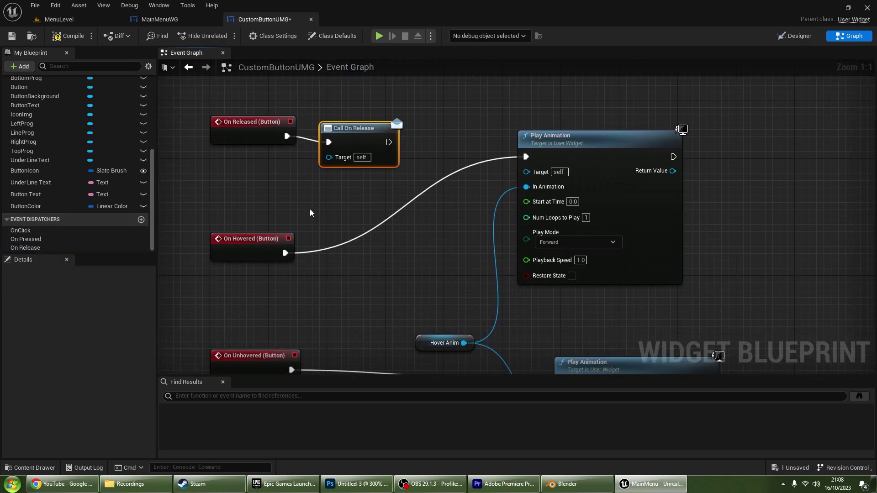
click(141, 219)
text(OnHover)
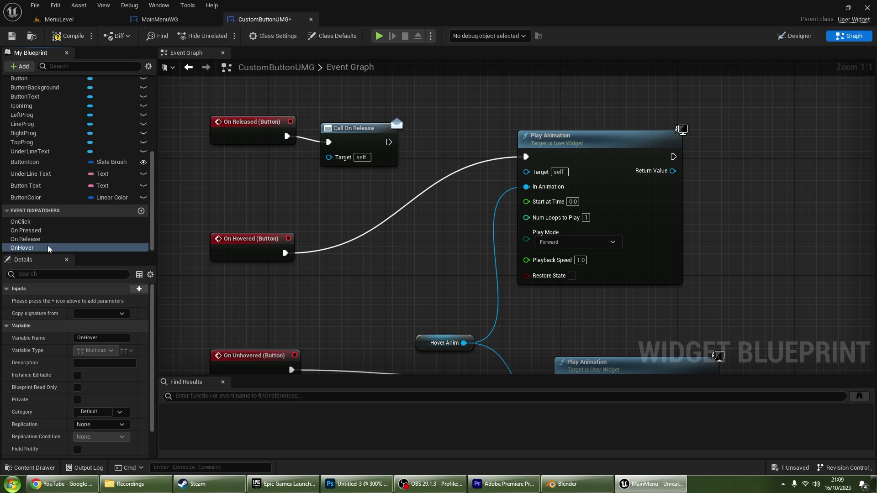
drag(22, 248, 708, 154)
click(723, 168)
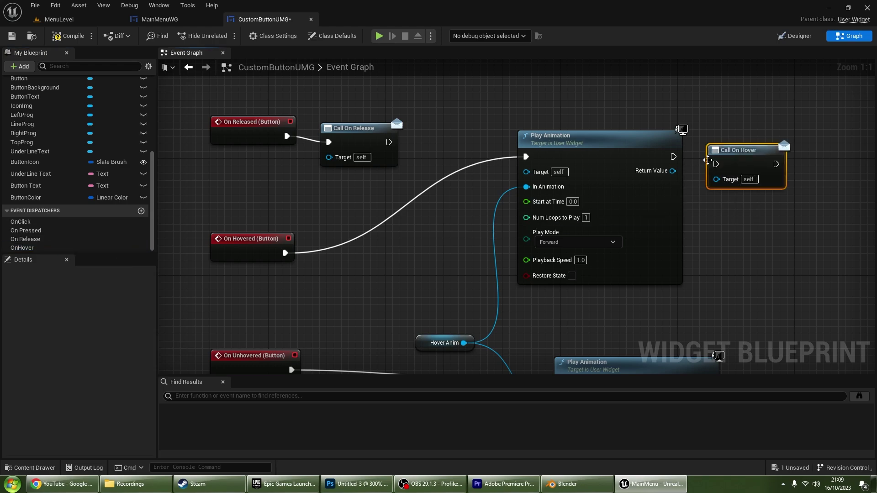
Step: Add an On Unhovered dispatcher, correct its name, and begin renaming OnHover
right_drag(692, 220, 630, 119)
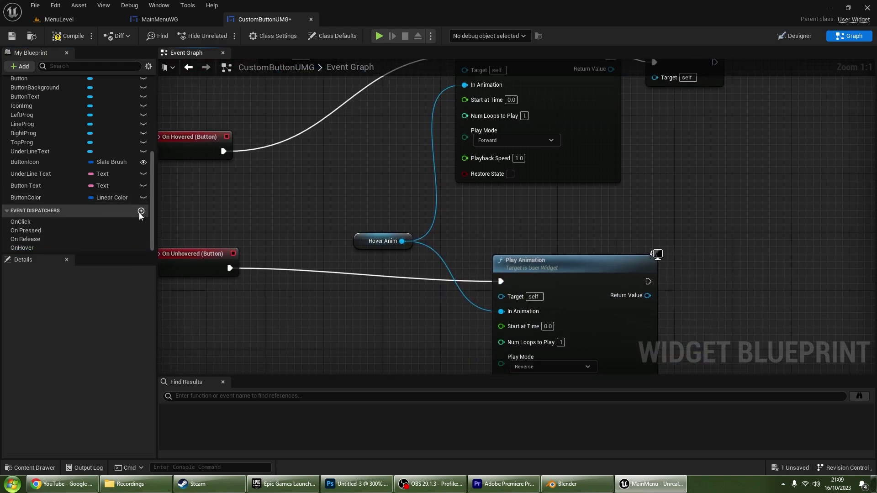
click(141, 211)
text(On Unho)
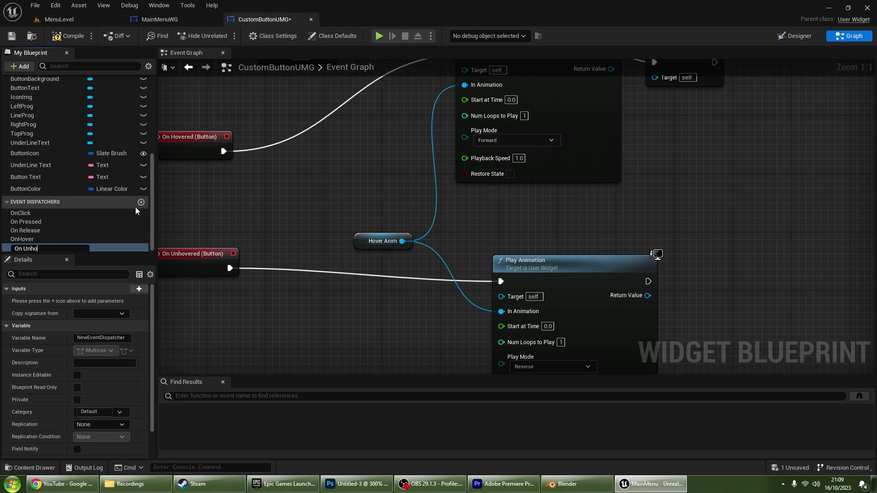
text(ver)
key(Return)
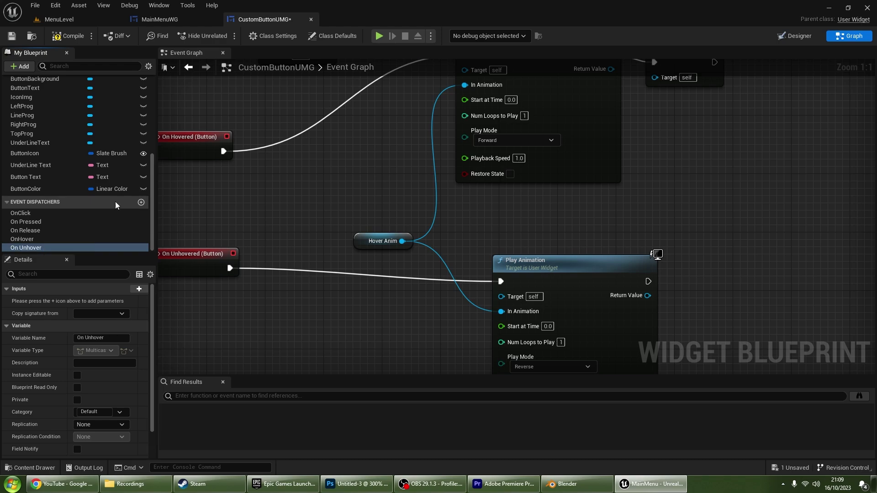
click(60, 249)
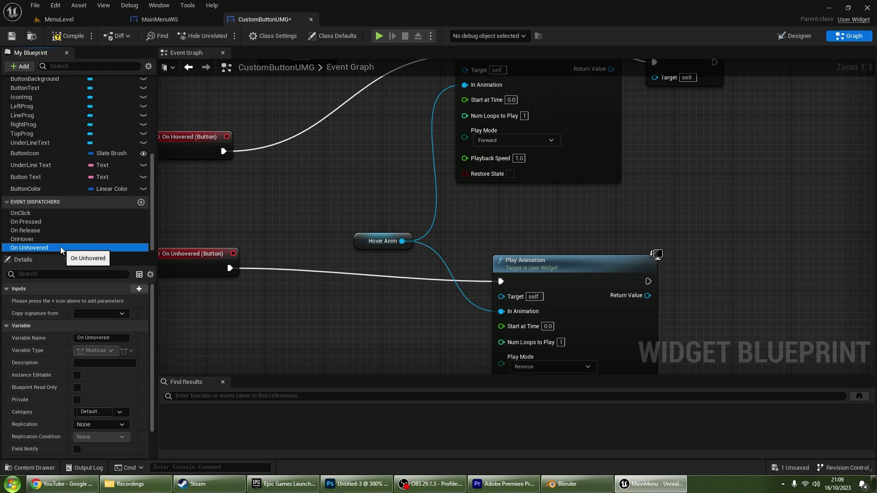
key(Return)
click(38, 240)
click(37, 241)
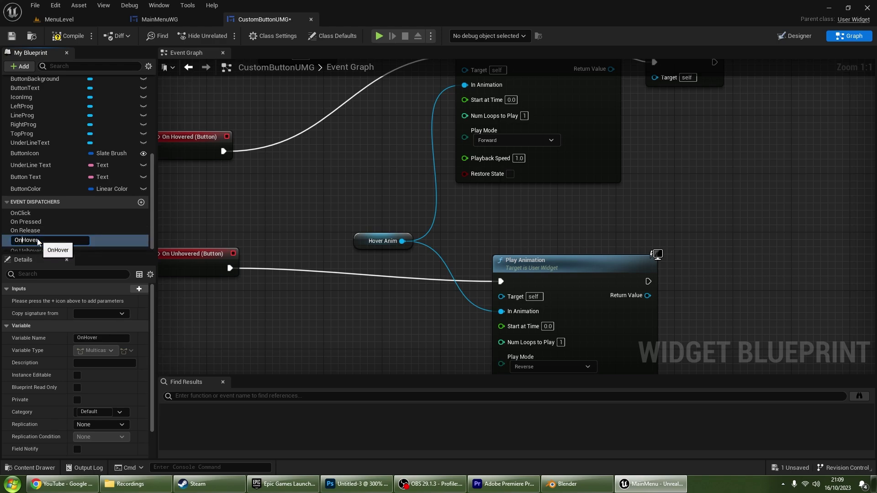
Step: Rename the OnClick event dispatcher to 'On Click'
click(21, 214)
click(22, 214)
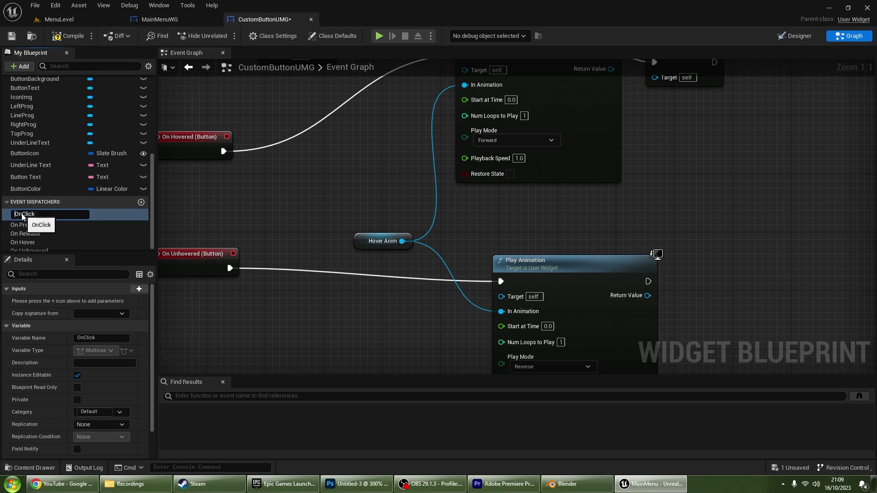
text(On Click)
key(Return)
scroll(263, 242, down, 4)
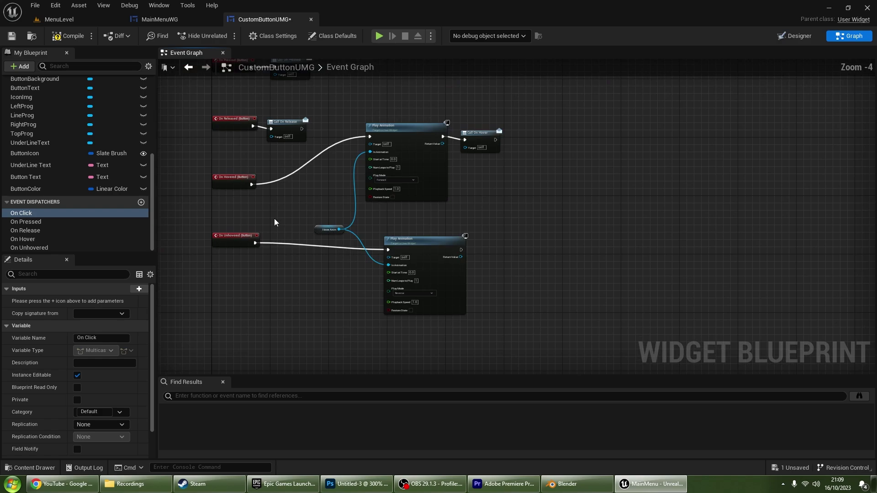
right_drag(263, 242, 280, 295)
Step: Make the On Hover and On Release dispatchers instance editable
click(29, 248)
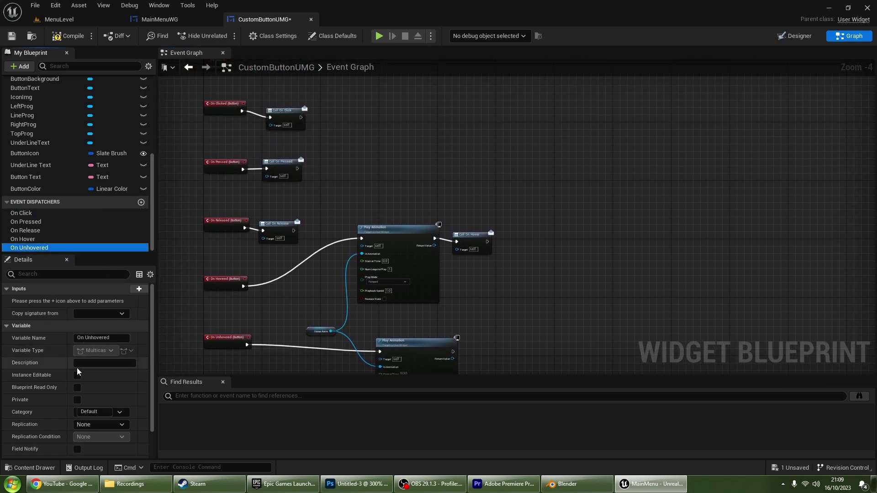
click(23, 239)
click(77, 376)
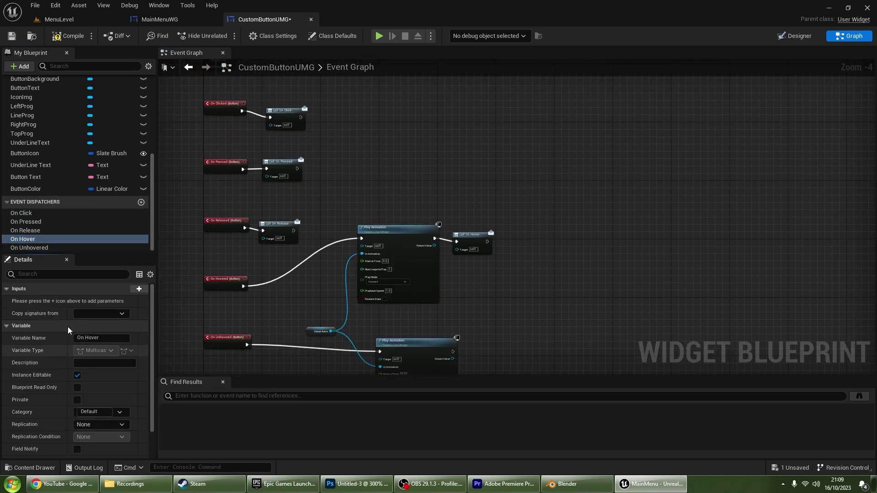
click(36, 231)
click(77, 375)
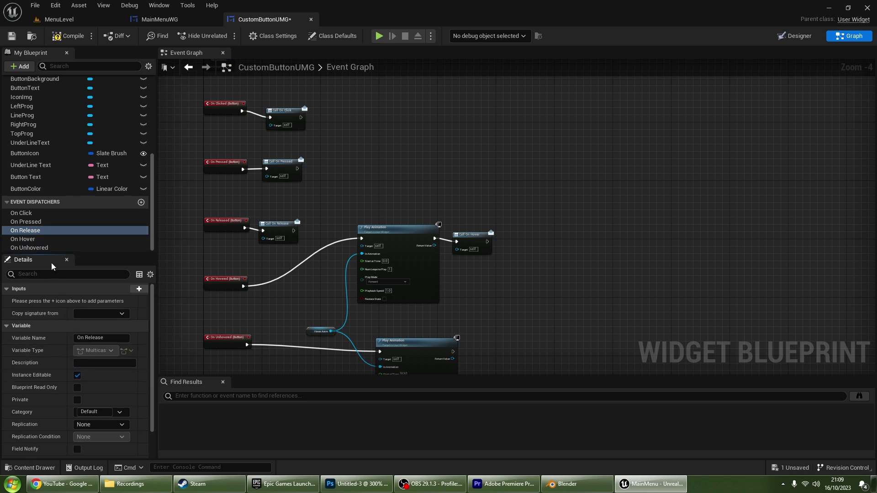
click(41, 223)
right_drag(165, 228, 178, 326)
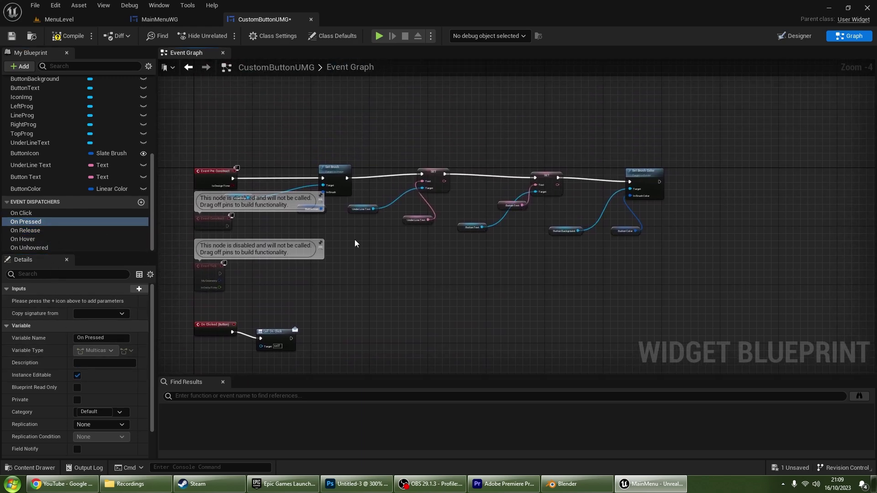
scroll(354, 243, up, 3)
Step: Make the Under Line Text, Button Text and Button Color variables instance editable
click(339, 200)
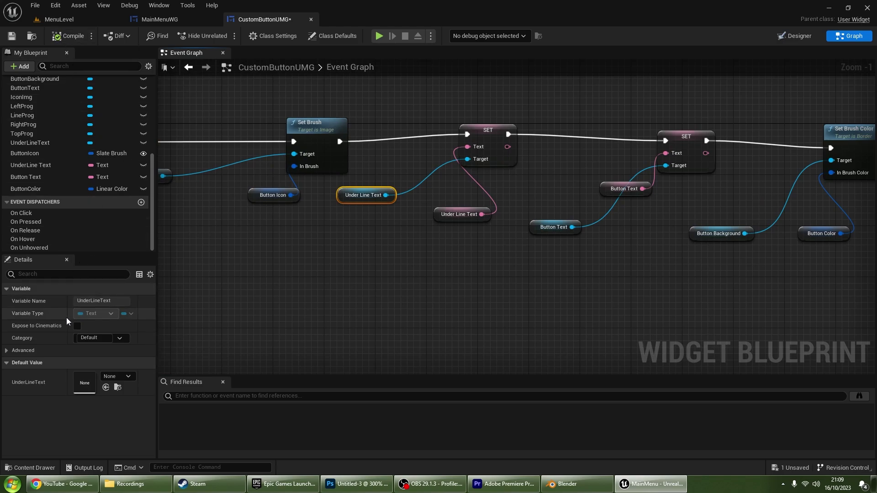
right_drag(310, 281, 283, 286)
click(316, 251)
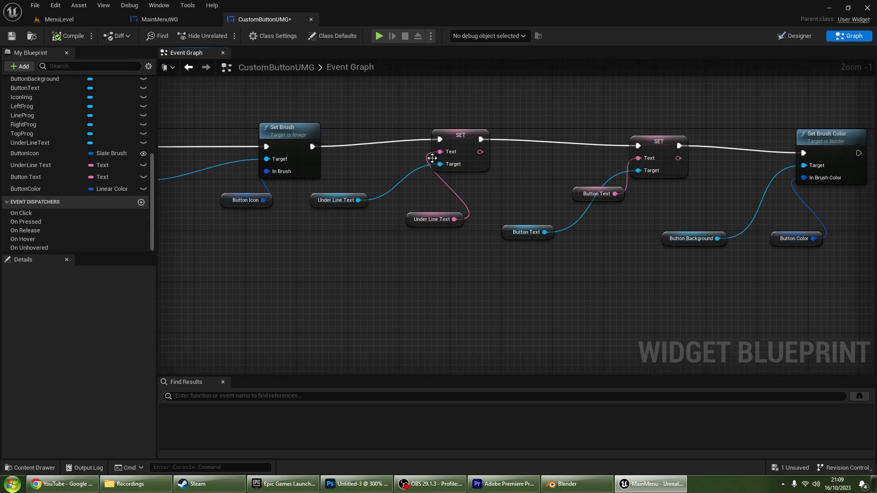
click(414, 213)
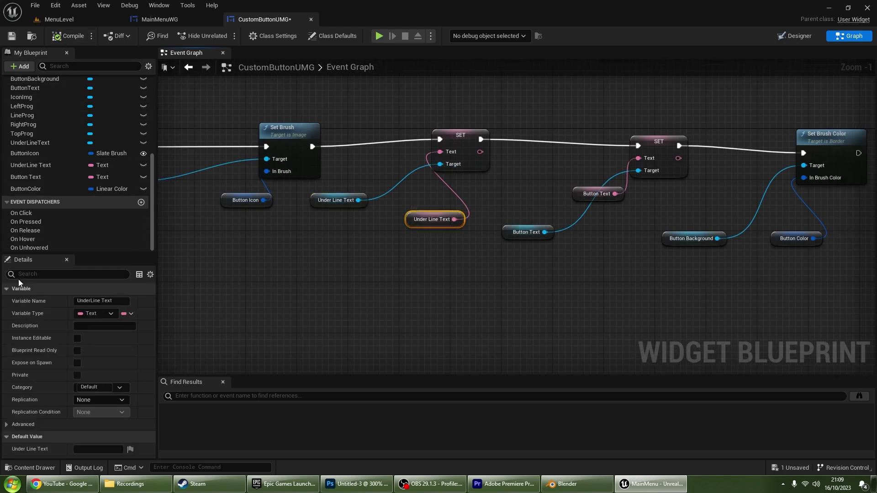
click(77, 338)
right_drag(546, 240, 458, 241)
click(490, 199)
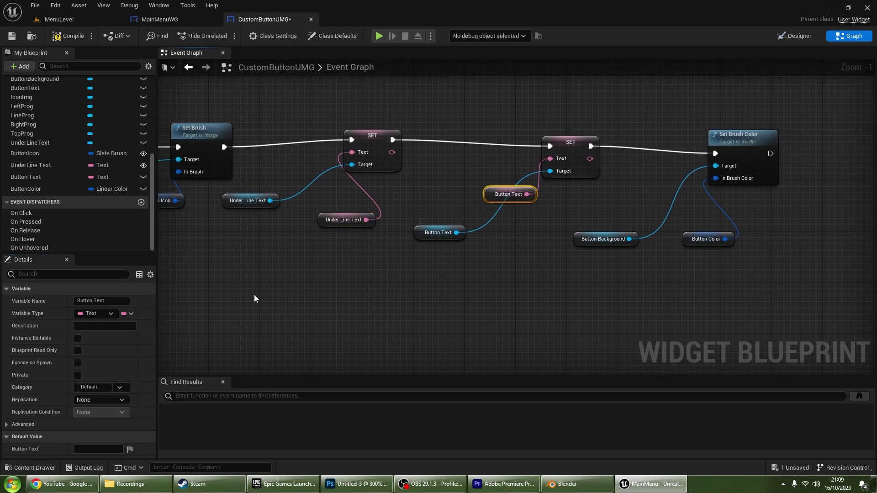
click(77, 338)
right_drag(587, 240, 486, 231)
click(486, 231)
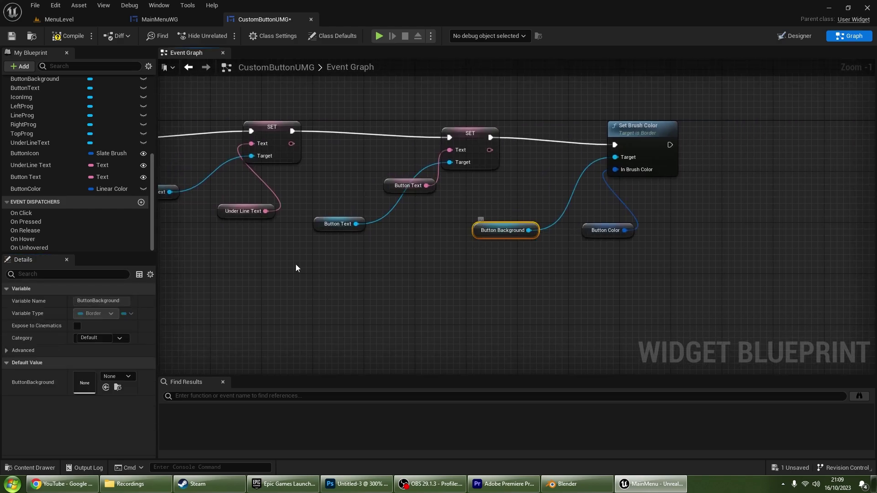
click(583, 233)
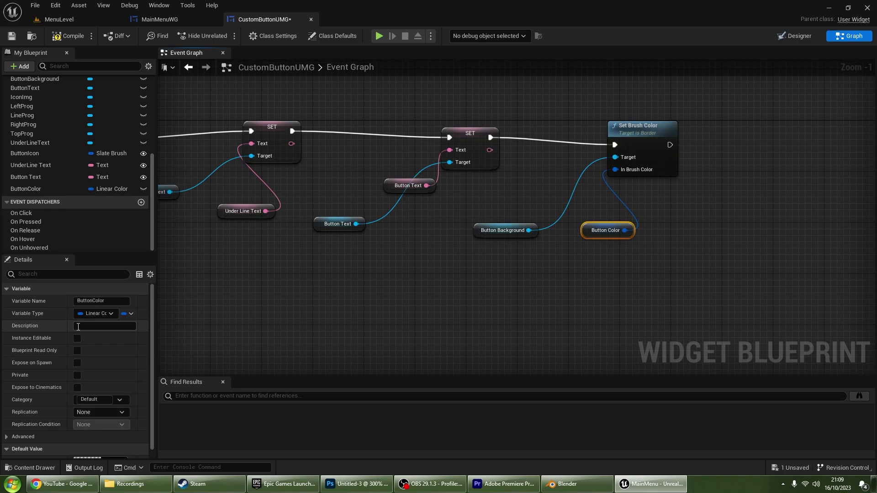
click(75, 341)
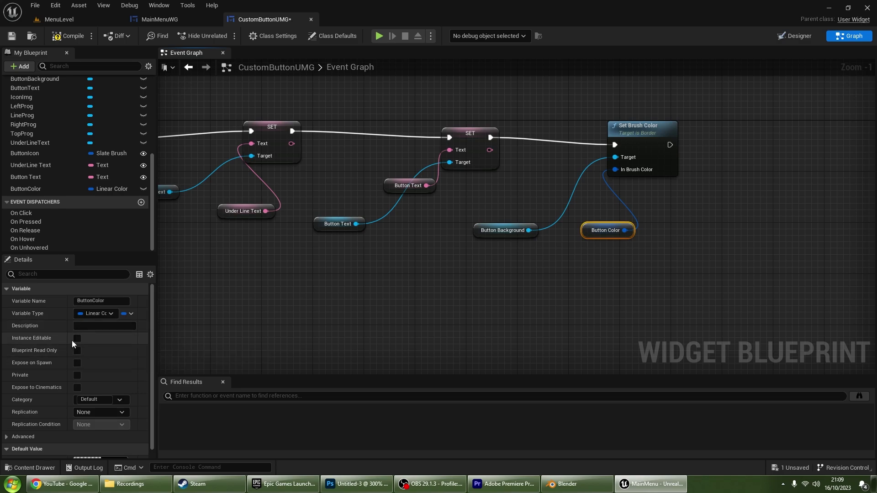
Step: Recenter the event graph and save the CustomButtonUMG blueprint
right_drag(344, 247, 639, 268)
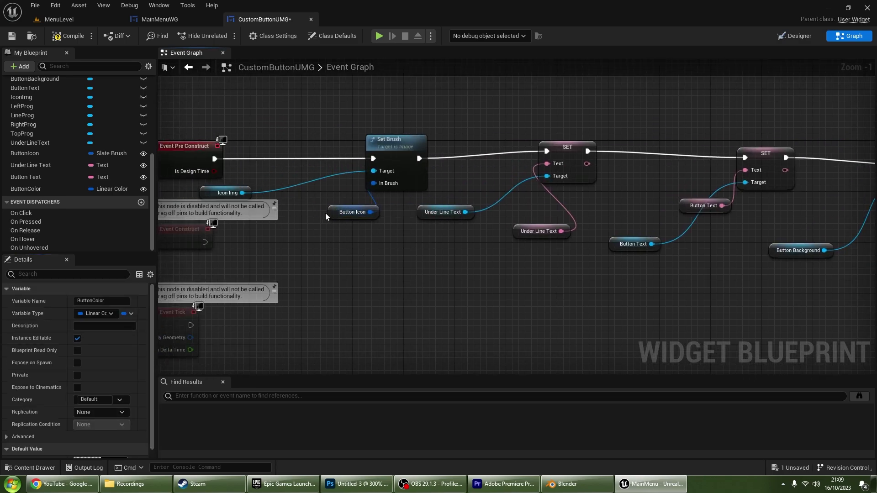
click(343, 211)
click(509, 283)
scroll(509, 283, down, 3)
right_drag(509, 283, 486, 269)
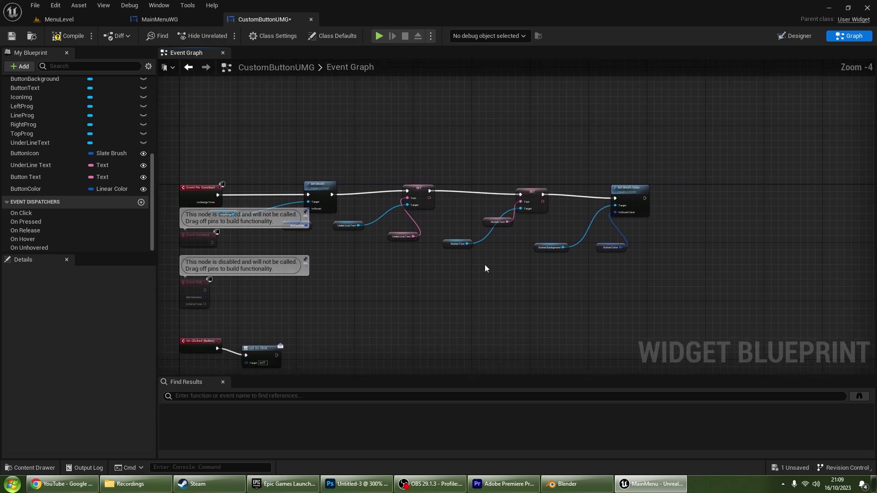
key(ctrl+s)
Step: Look over the MainMenuWG graph and designer, then return to the MenuLevel level
click(169, 24)
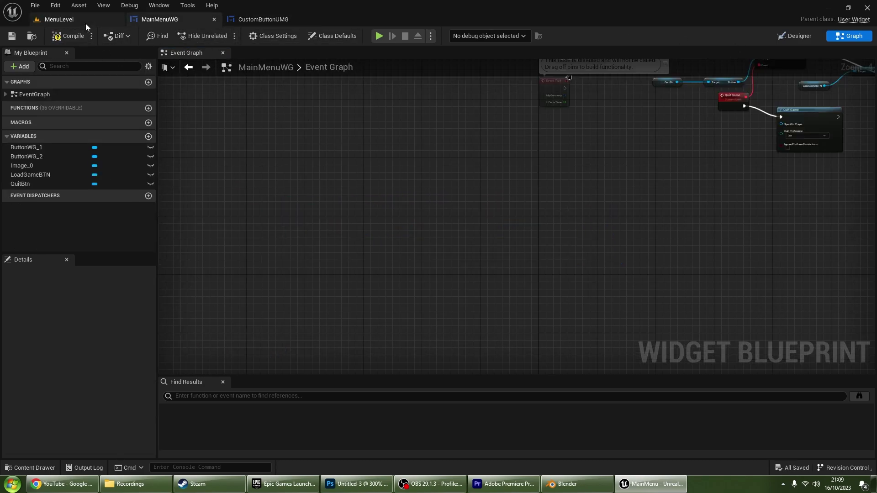
scroll(548, 93, down, 3)
right_drag(548, 93, 614, 153)
click(794, 36)
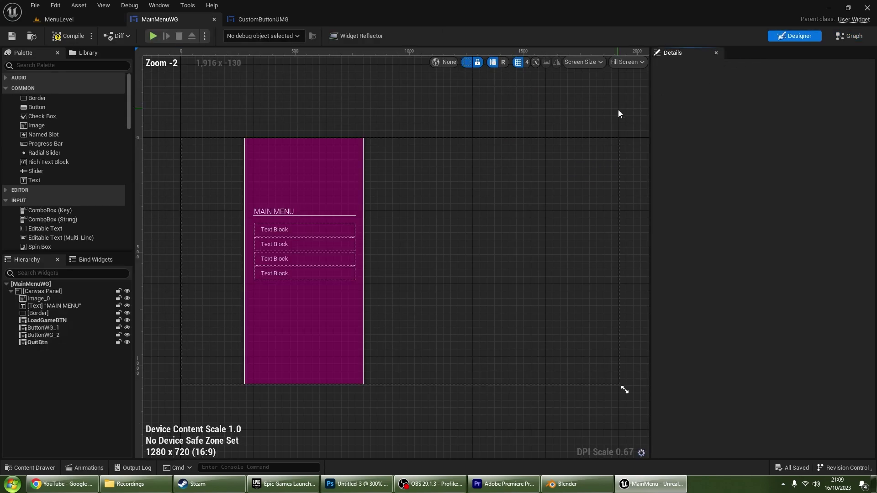
click(60, 19)
Step: Create a User Widget blueprint named MainMenu and open it docked in the editor
click(29, 468)
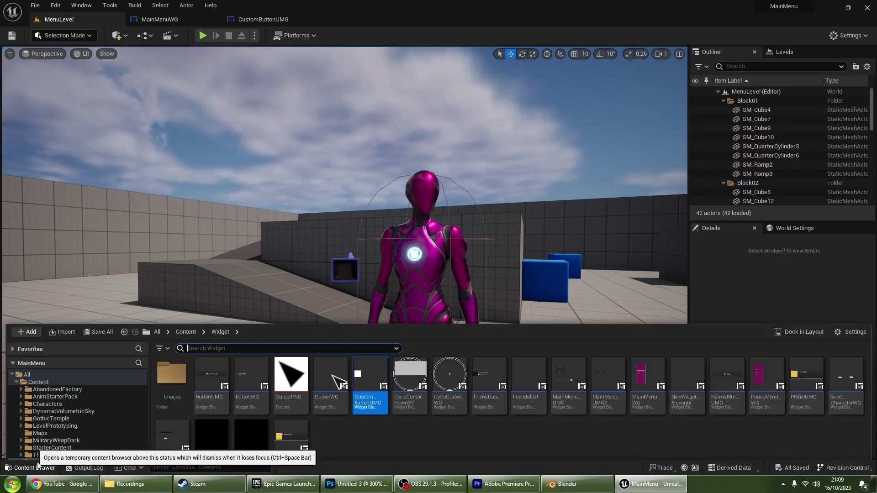
right_click(381, 414)
mouse_move(448, 403)
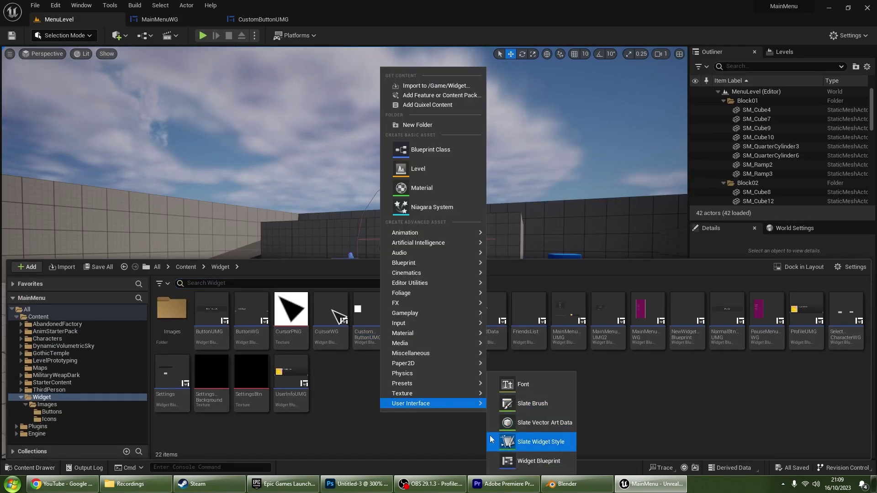
click(525, 460)
click(333, 166)
text(MainMenu)
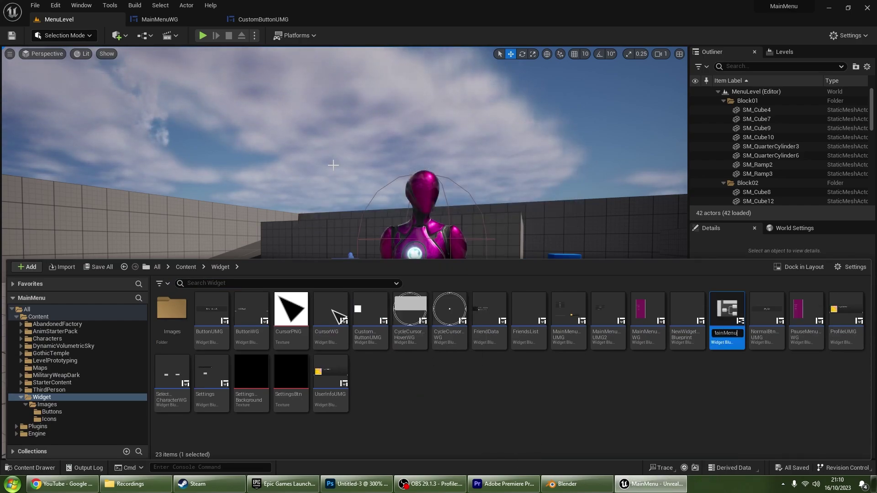
key(Return)
double_click(567, 320)
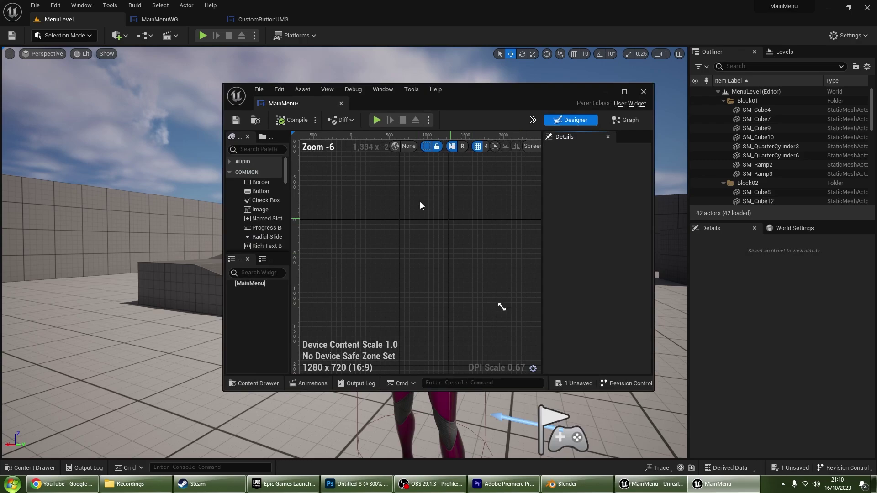
drag(314, 101, 364, 19)
Step: Add a Canvas Panel to MainMenu and find Custom Button UMG in the Palette
right_drag(351, 135, 435, 225)
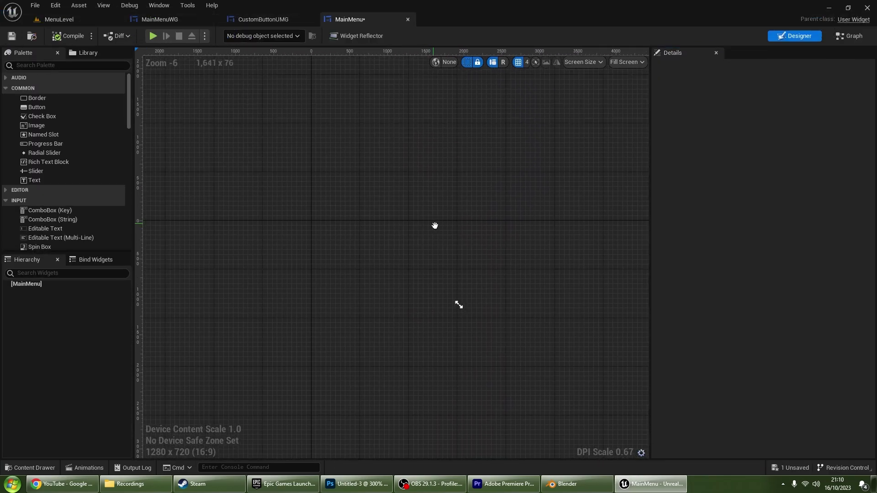
scroll(375, 215, up, 1)
scroll(54, 183, down, 3)
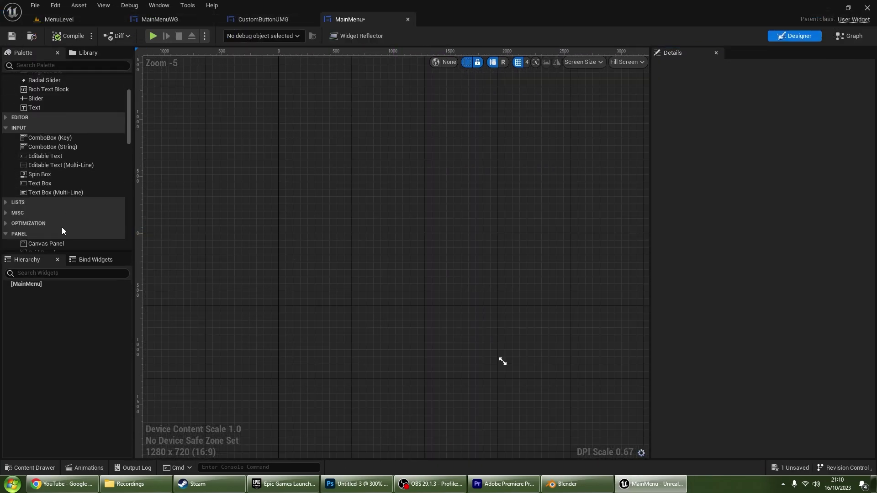
scroll(55, 201, down, 2)
drag(43, 200, 50, 288)
scroll(322, 246, up, 1)
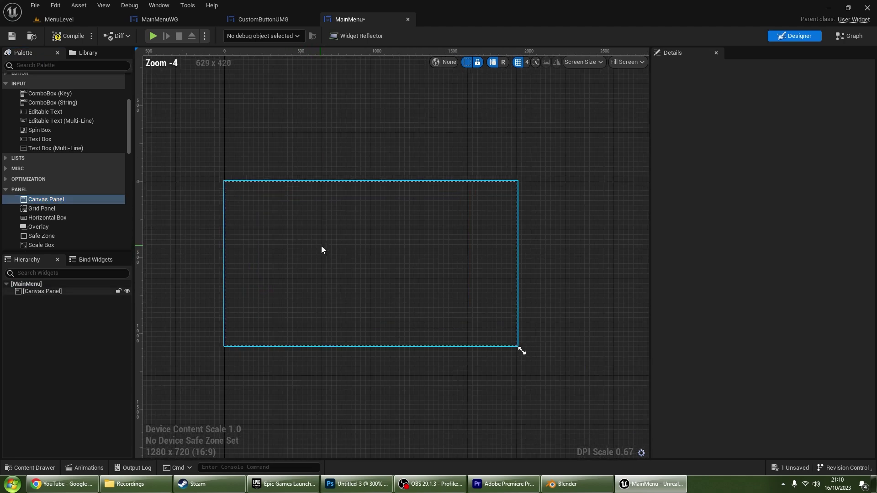
scroll(319, 224, up, 1)
scroll(51, 194, down, 3)
scroll(53, 185, down, 3)
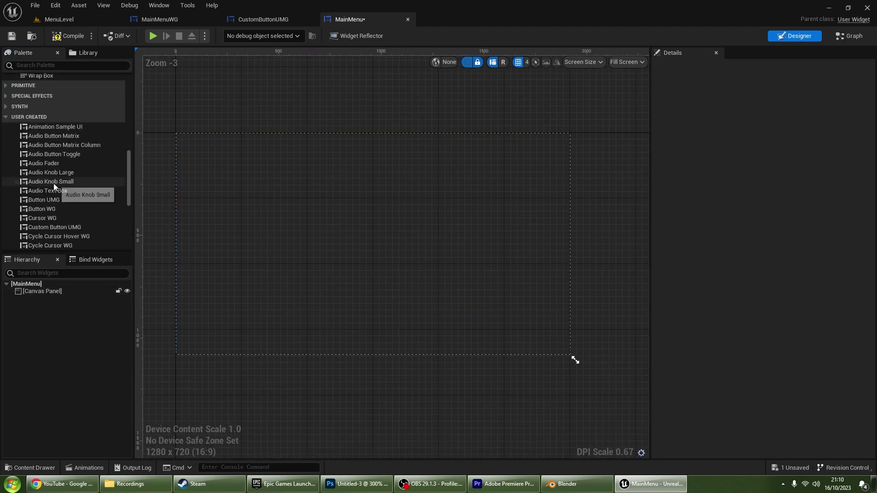
scroll(53, 192, down, 3)
scroll(51, 197, down, 1)
scroll(54, 160, up, 1)
scroll(50, 124, up, 1)
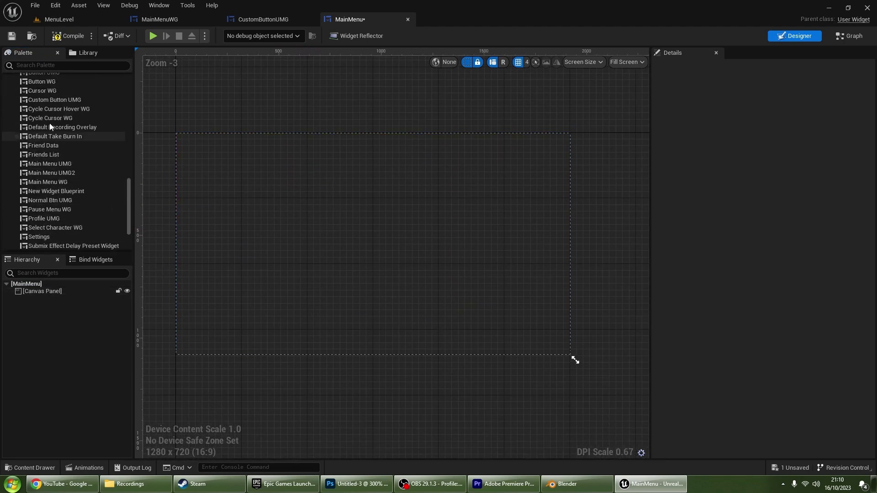
scroll(50, 114, up, 1)
scroll(49, 103, up, 1)
scroll(53, 92, up, 2)
scroll(56, 106, up, 2)
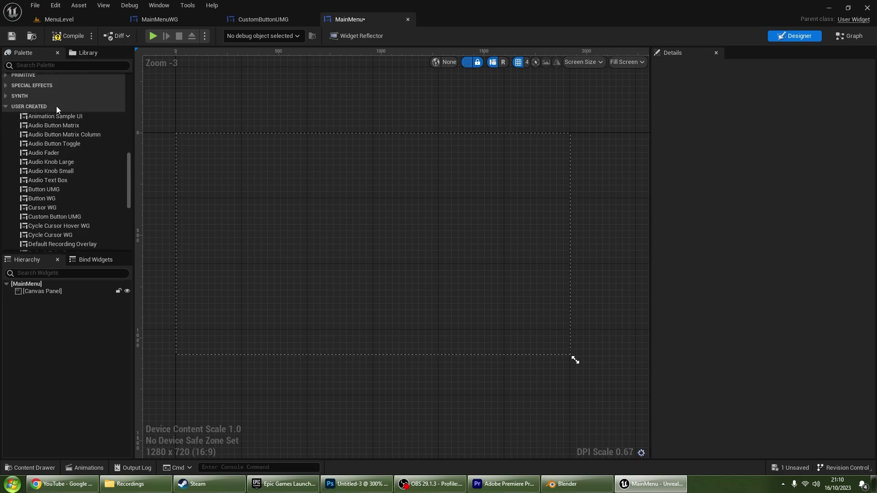
scroll(45, 204, down, 1)
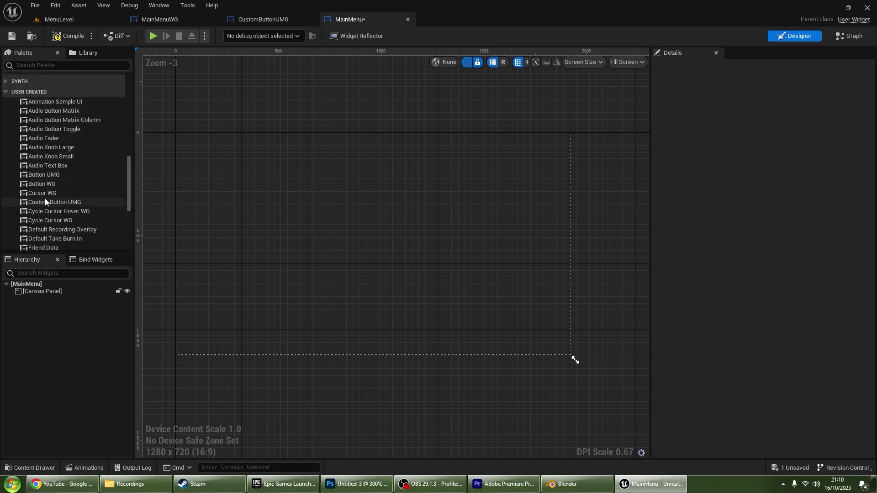
Step: Place a Custom Button UMG on the canvas sized 500 by 120 and center it
drag(45, 201, 266, 226)
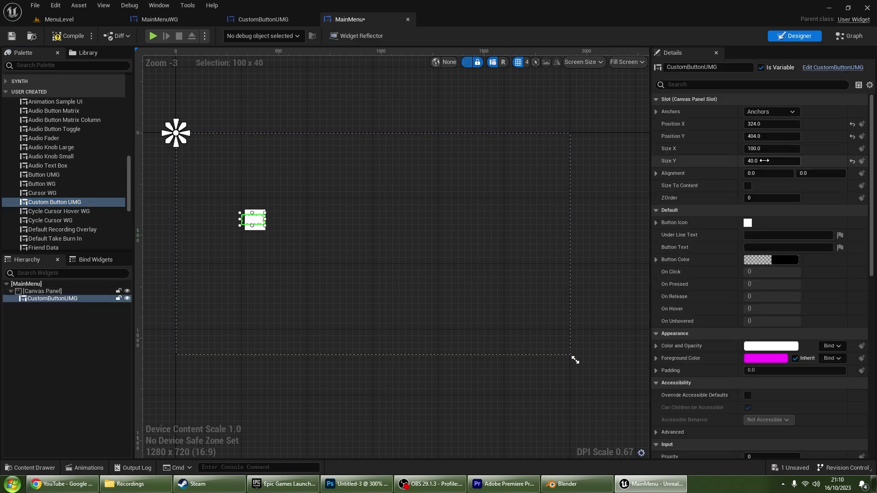
click(765, 148)
text(00)
key(Return)
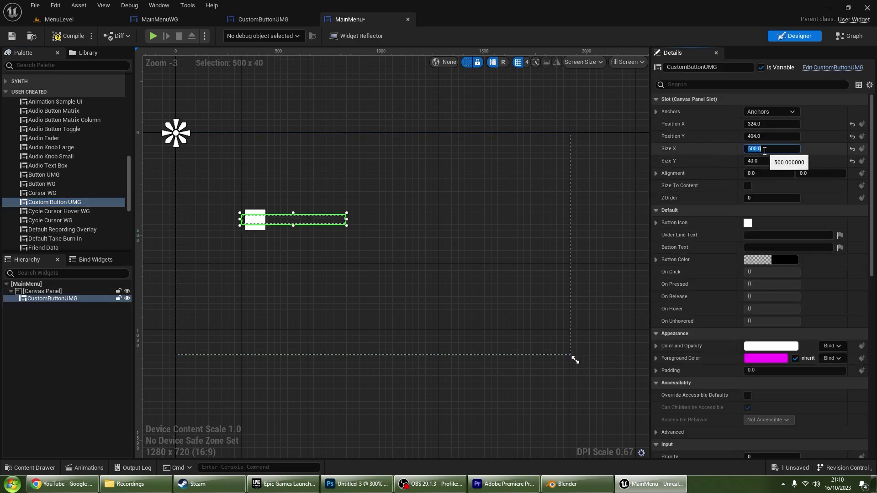
text(120)
key(Return)
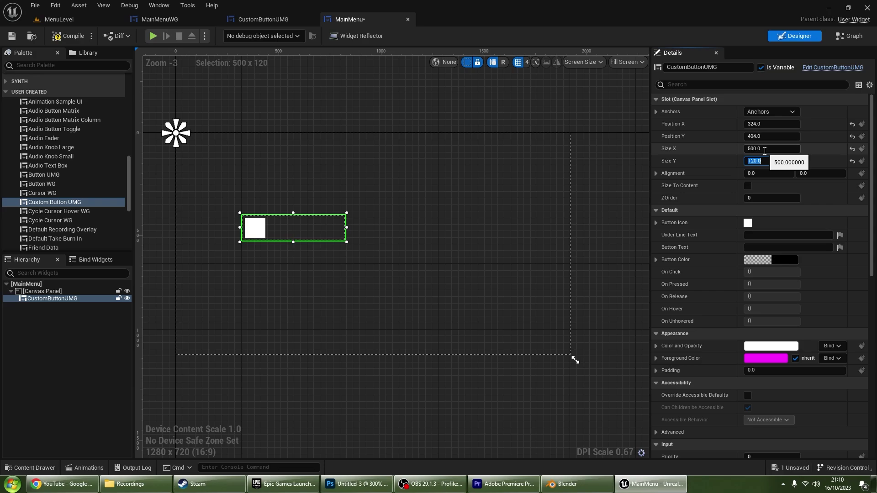
scroll(292, 218, up, 3)
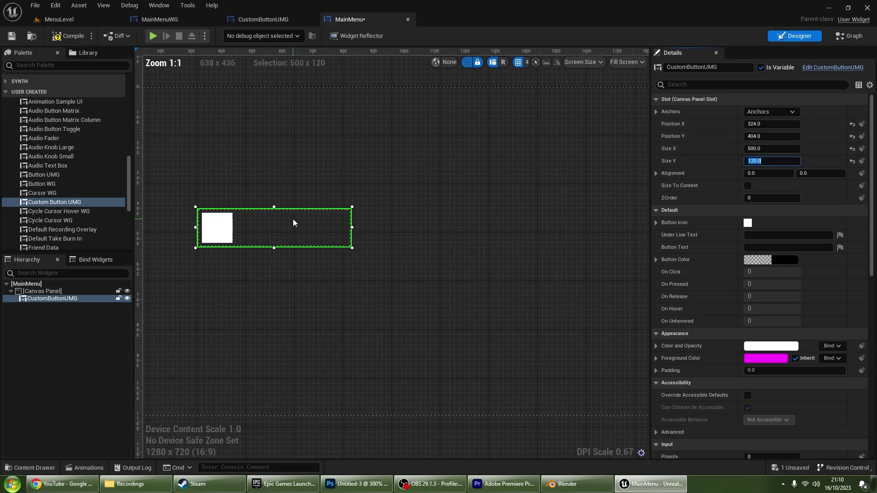
scroll(231, 197, up, 3)
right_drag(231, 196, 333, 190)
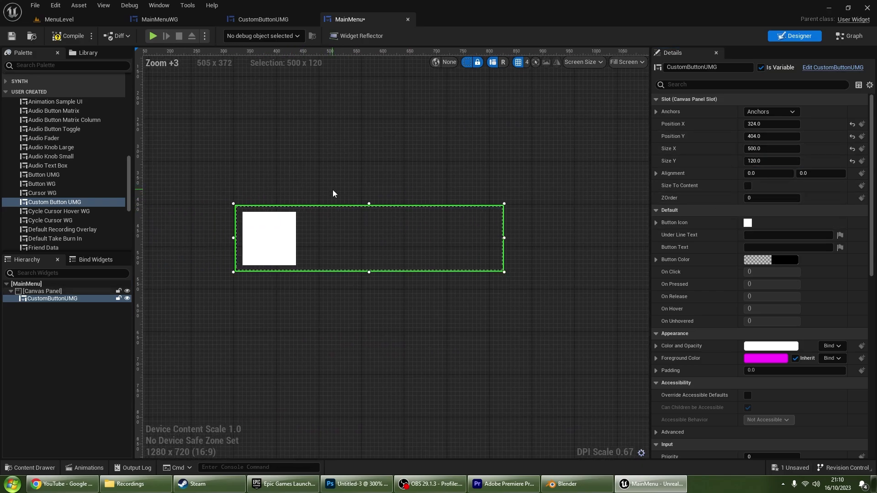
click(260, 19)
click(349, 19)
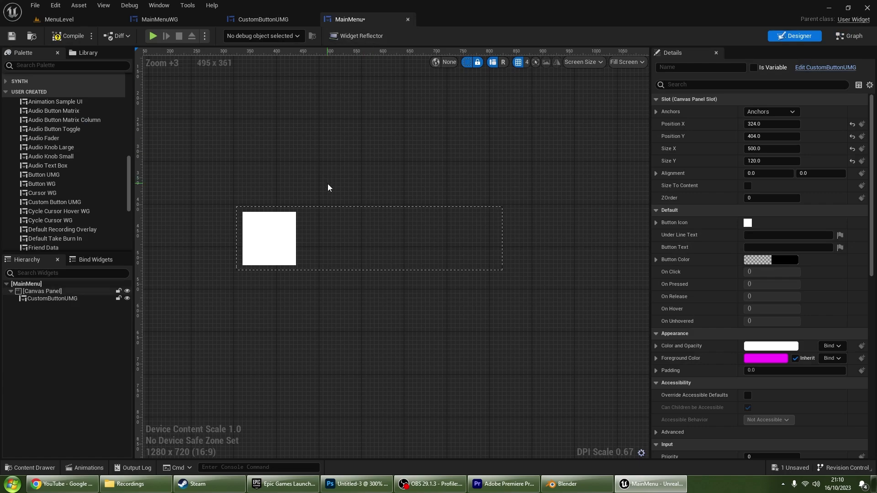
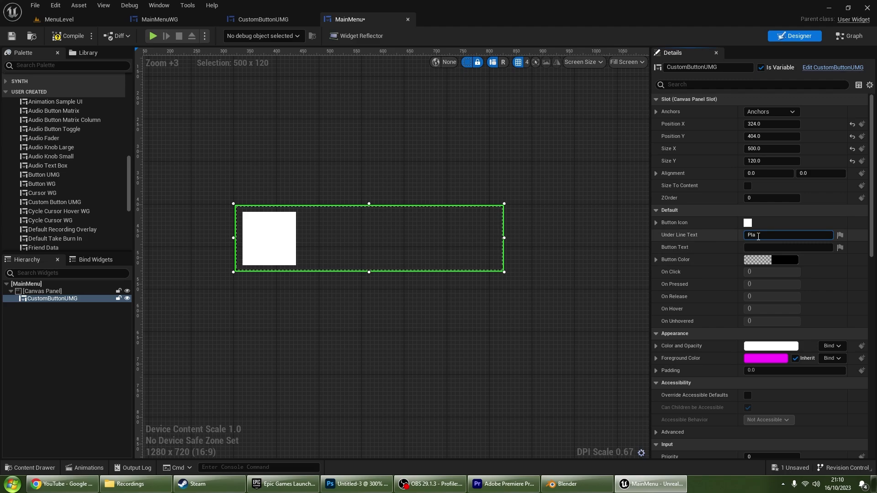
Step: Edit the button's text fields and make its Button Color fully opaque
text(y the game)
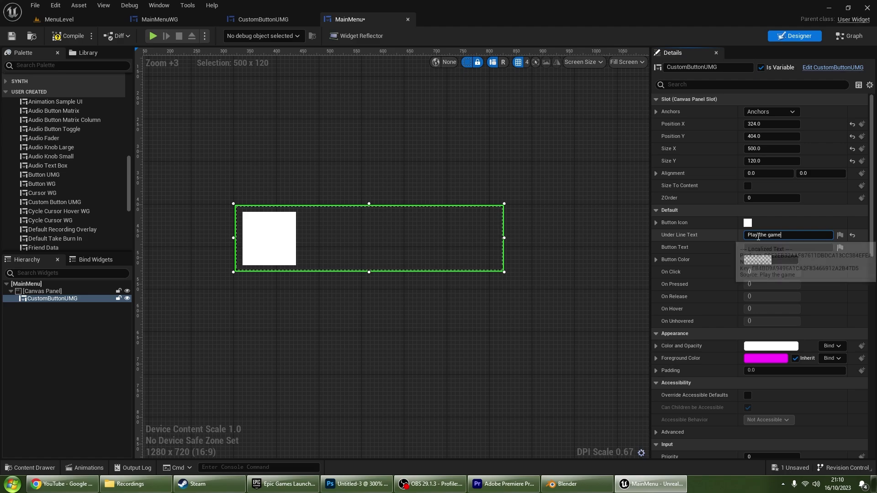
click(755, 247)
text(PLAY)
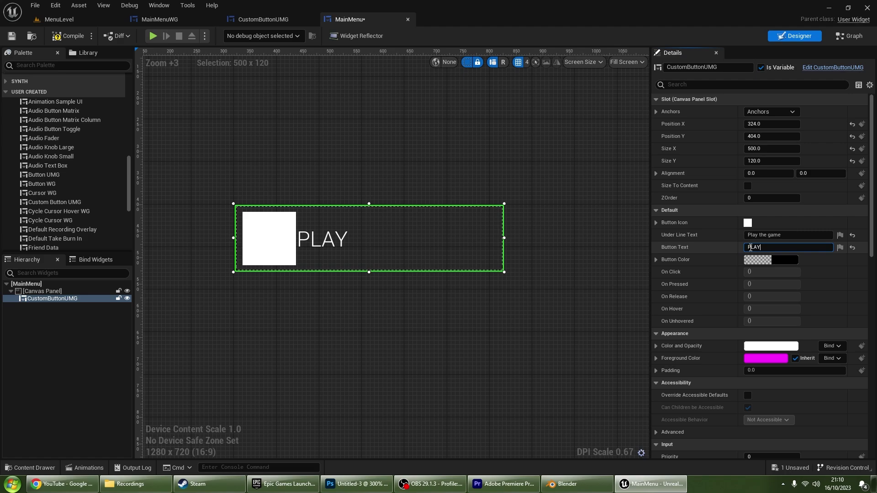
click(767, 261)
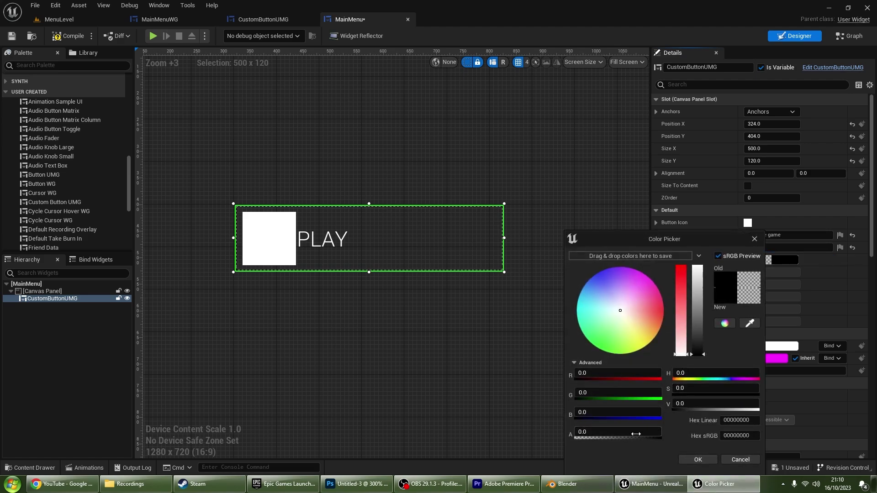
drag(636, 434, 661, 434)
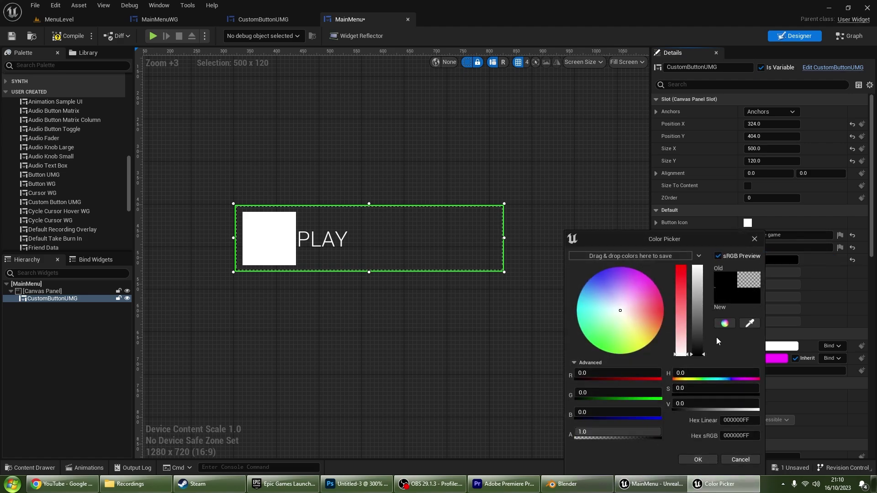
click(700, 459)
Step: Change the Button Color to pure green in the Color Picker
click(776, 259)
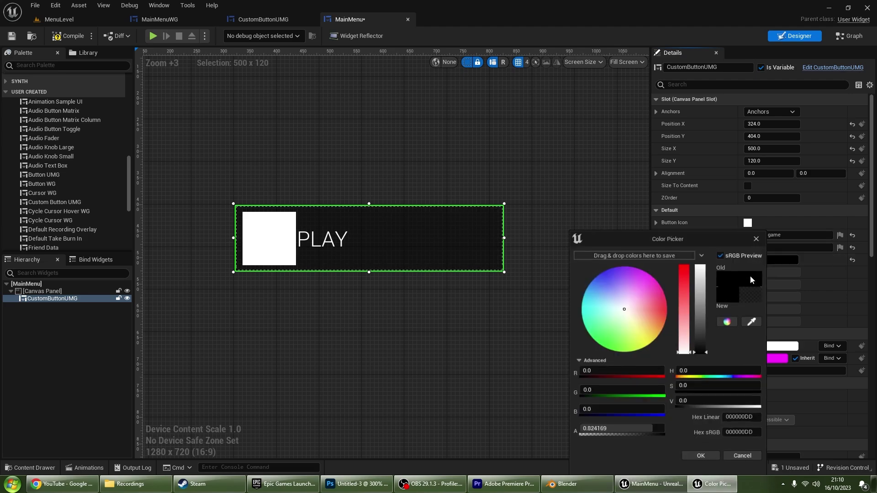
drag(686, 304, 700, 272)
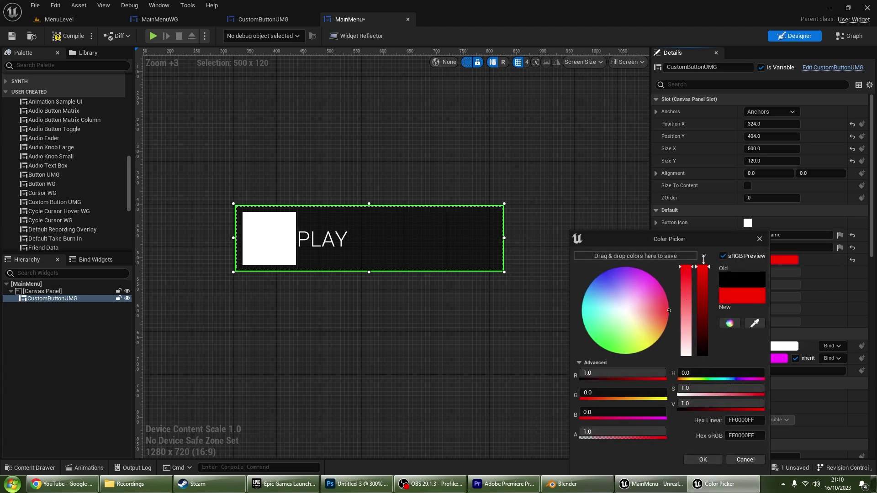
click(625, 336)
drag(626, 336, 607, 352)
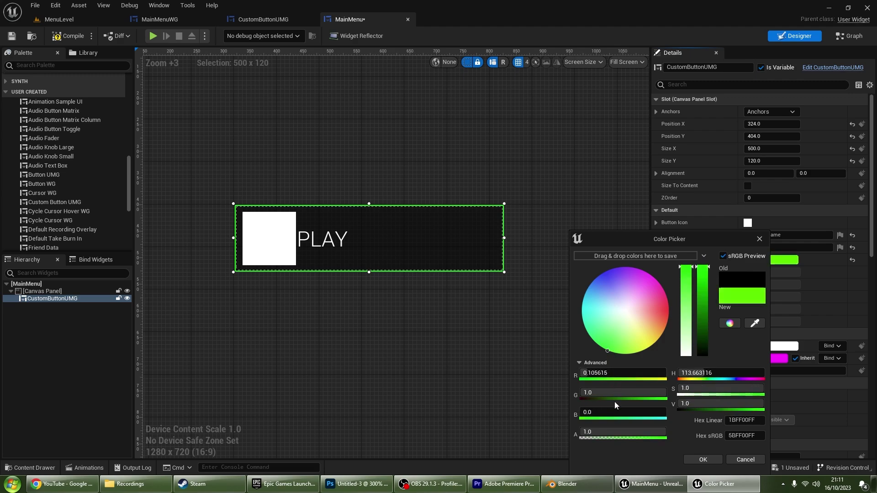
drag(598, 379, 593, 390)
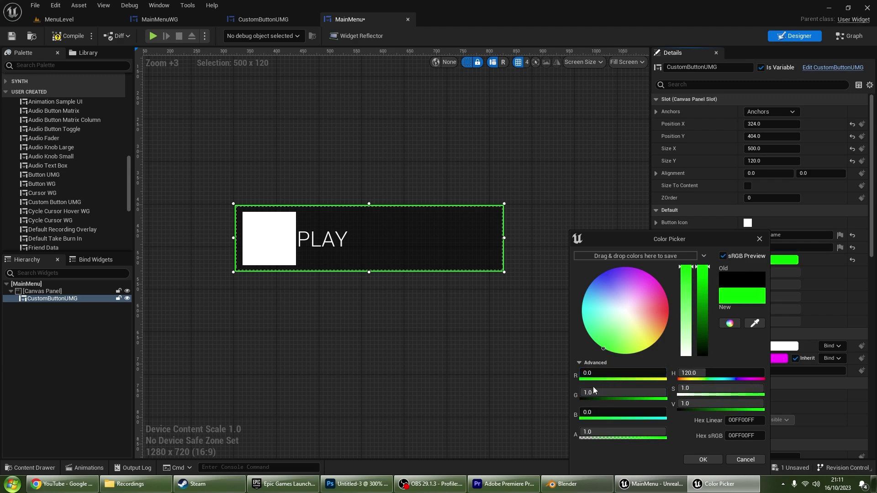
click(688, 460)
right_drag(600, 305, 578, 286)
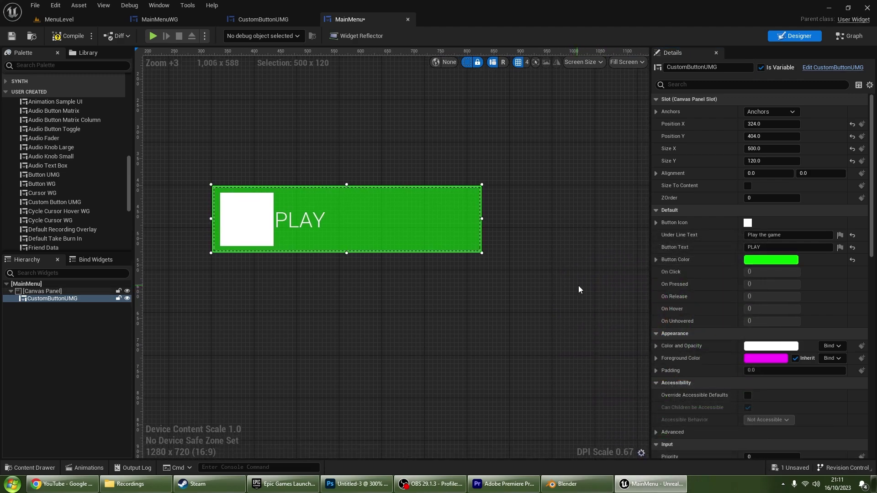
Step: Set PlayIcon as the button icon and duplicate the PLAY button
click(653, 260)
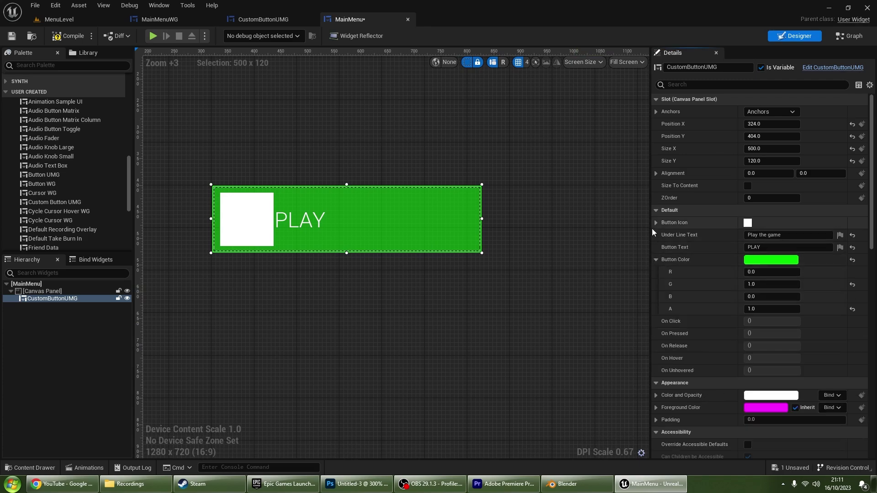
click(654, 223)
click(787, 238)
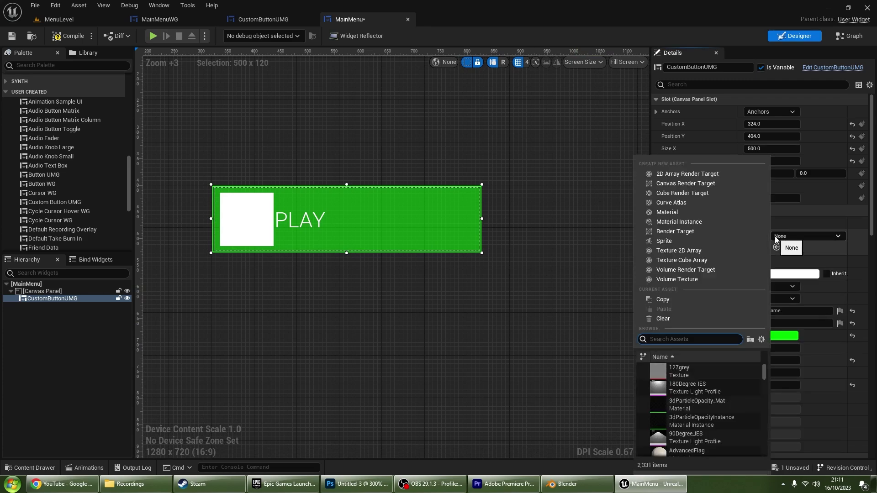
text(play)
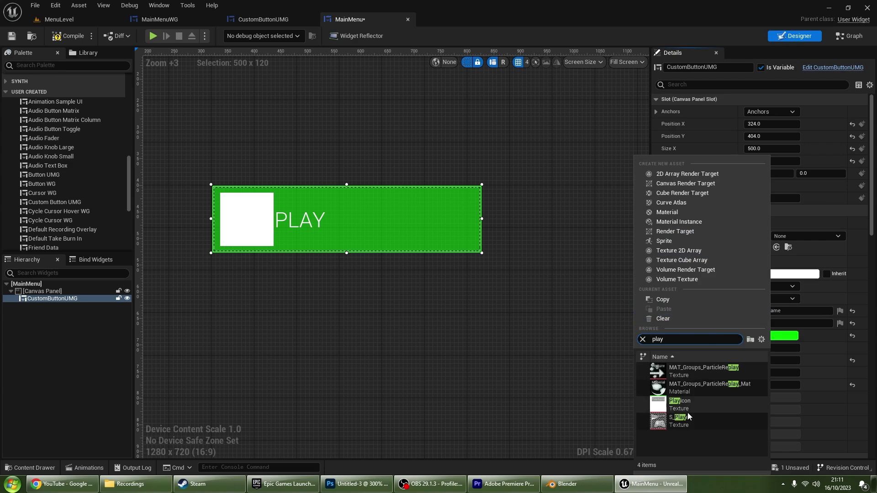
click(685, 407)
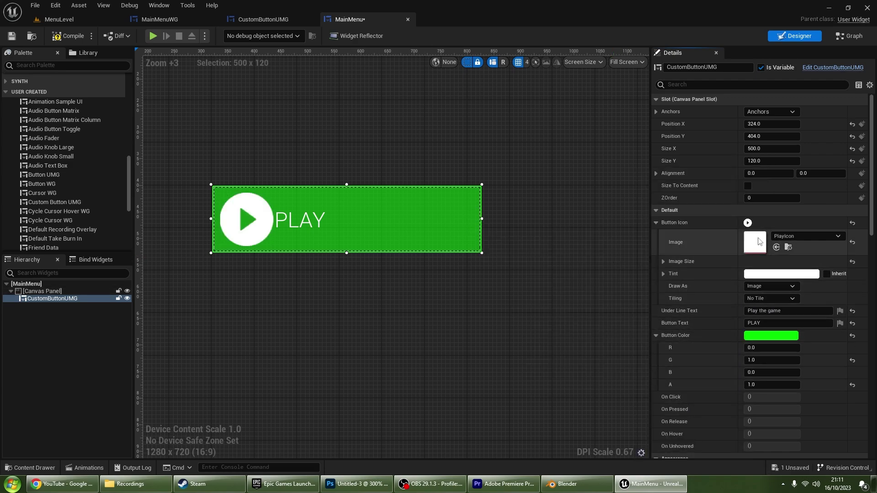
key(ctrl+d)
Step: Place the copied button beneath PLAY and give it the SettingsIcon image
drag(343, 237, 318, 291)
scroll(247, 229, up, 5)
scroll(261, 232, up, 9)
scroll(367, 243, down, 10)
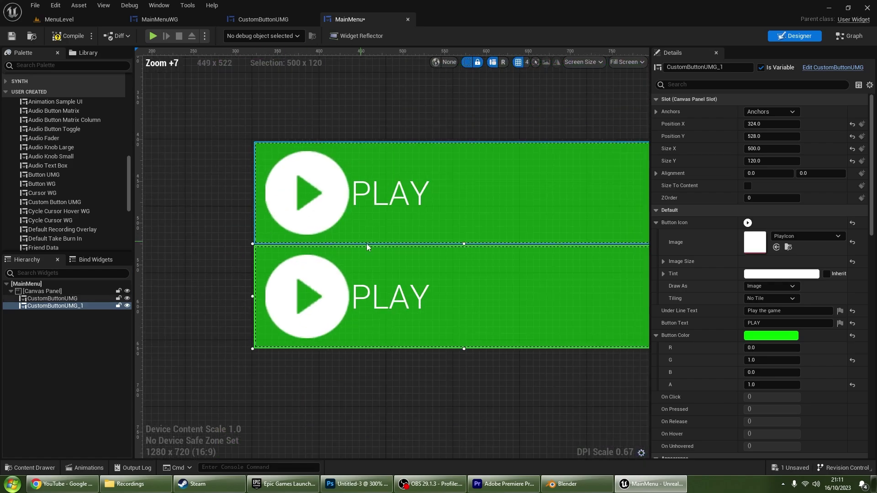
scroll(366, 243, down, 3)
click(776, 237)
text(settings)
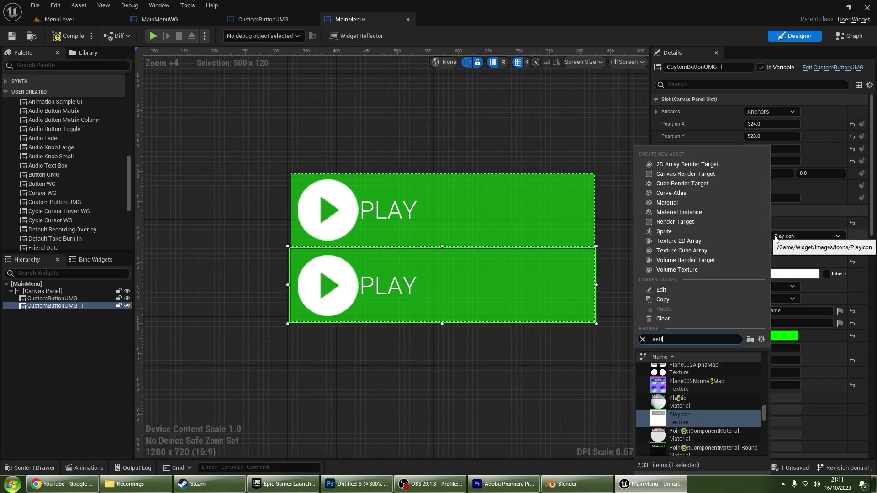
click(714, 450)
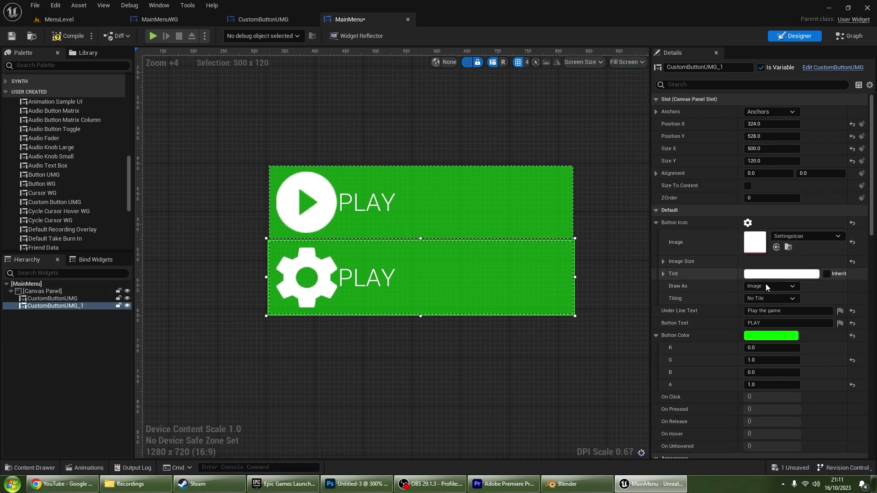
Step: Label it SETTINGS with underline text 'Change game settings' and colour it blue
scroll(779, 304, down, 2)
click(779, 294)
text(S)
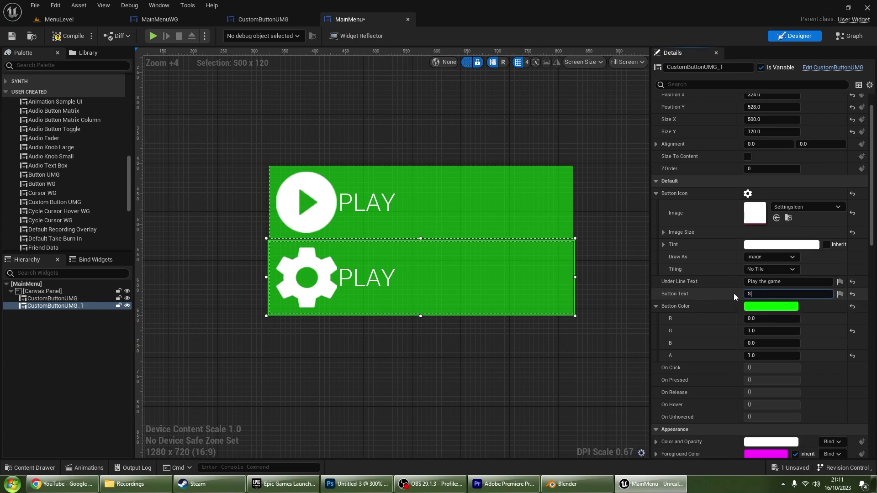
text(ettings)
key(Return)
click(781, 282)
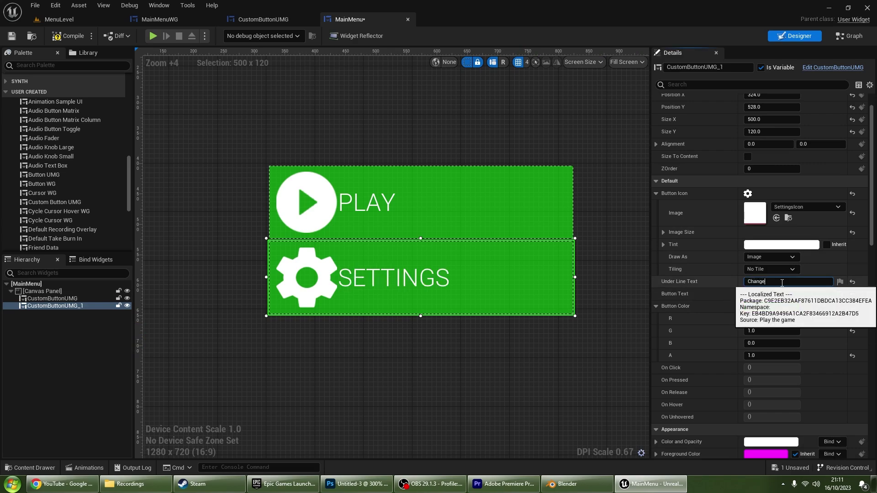
text( game settings)
key(Return)
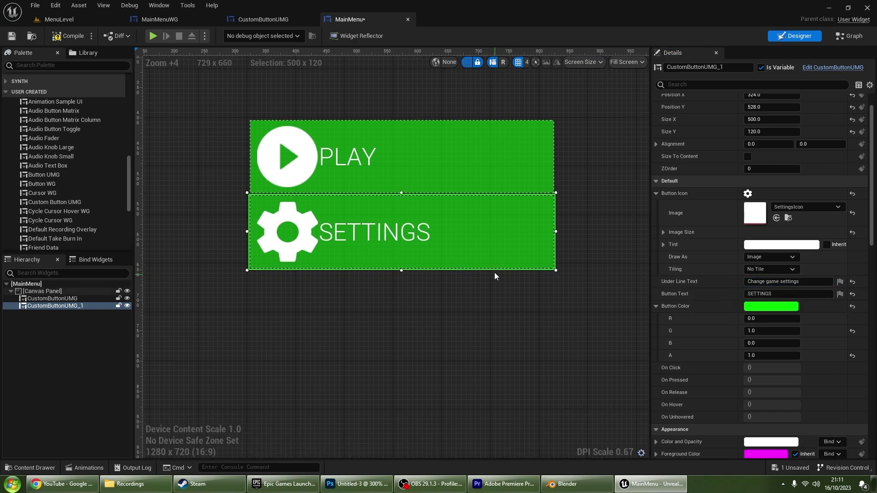
click(780, 306)
click(589, 277)
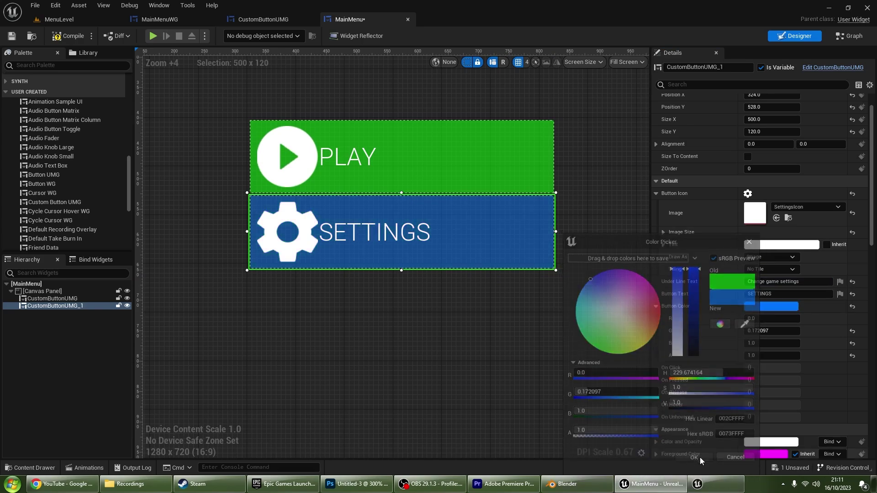
click(697, 459)
Step: Duplicate SETTINGS into a third button below it using the StoreIcon image
key(ctrl+d)
drag(374, 221, 374, 295)
scroll(216, 257, up, 4)
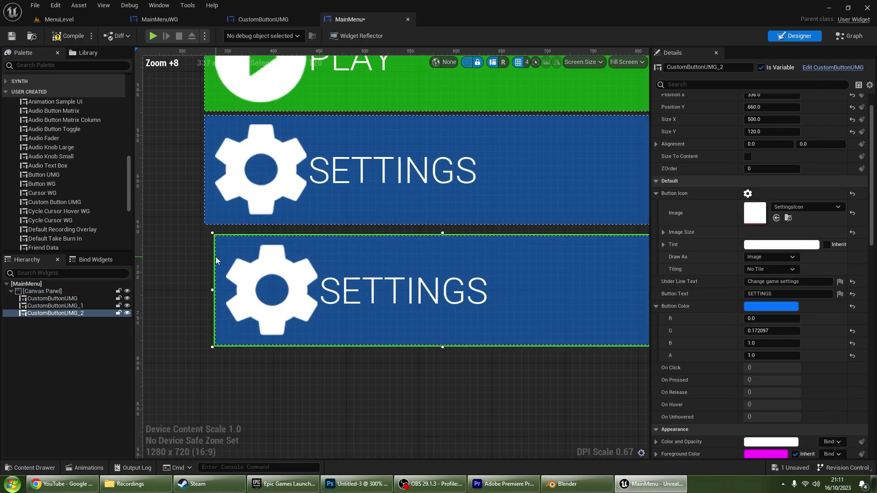
scroll(208, 242, up, 3)
scroll(201, 225, up, 4)
scroll(201, 226, down, 2)
scroll(231, 226, down, 5)
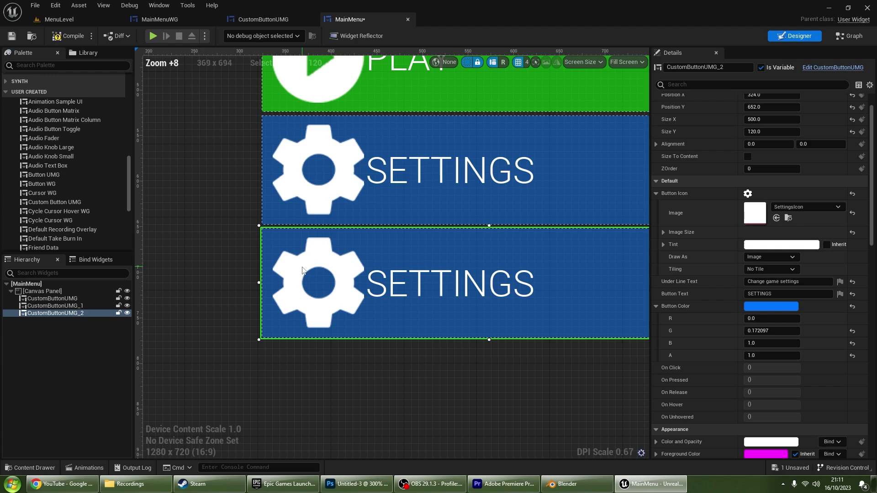
scroll(319, 270, down, 4)
click(776, 208)
text(store)
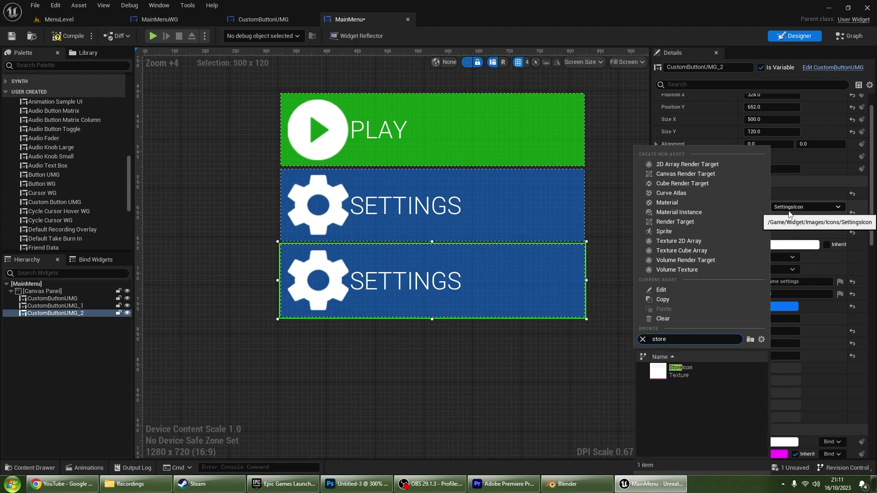
click(726, 372)
Step: Colour the third button yellow, label it Store, with underline text 'Give Me Money'
click(771, 306)
click(639, 314)
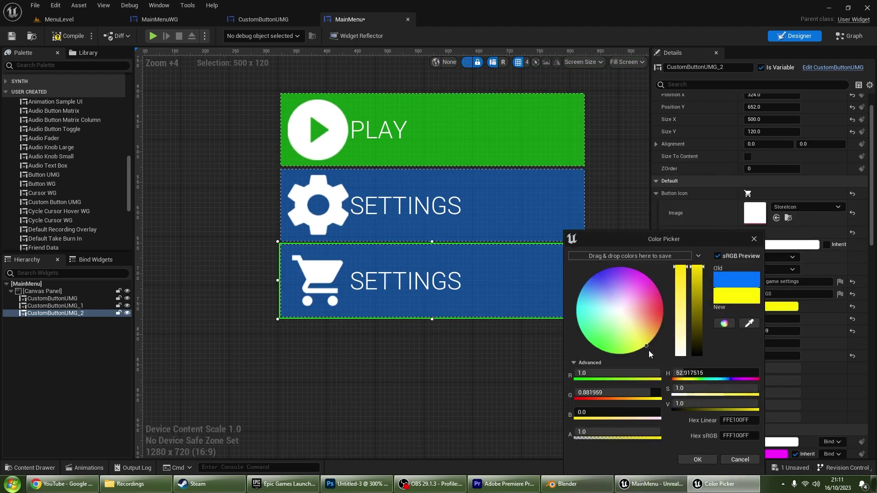
click(697, 461)
double_click(777, 294)
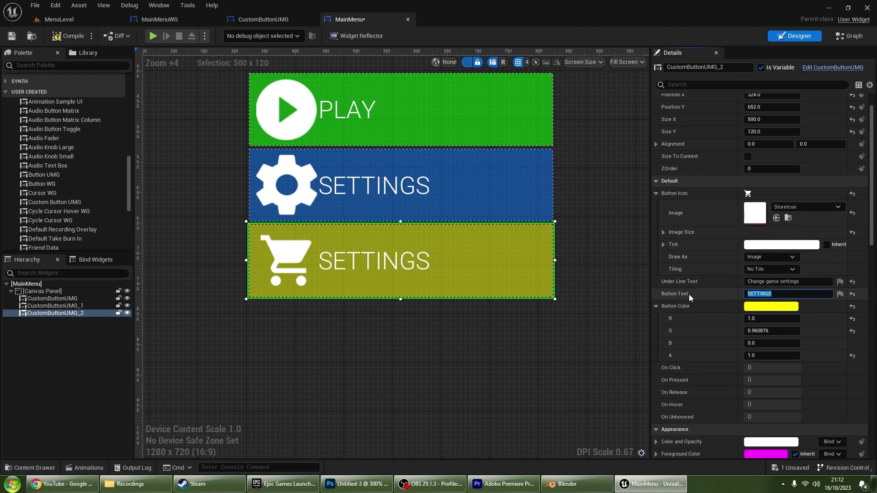
text(Store)
key(Return)
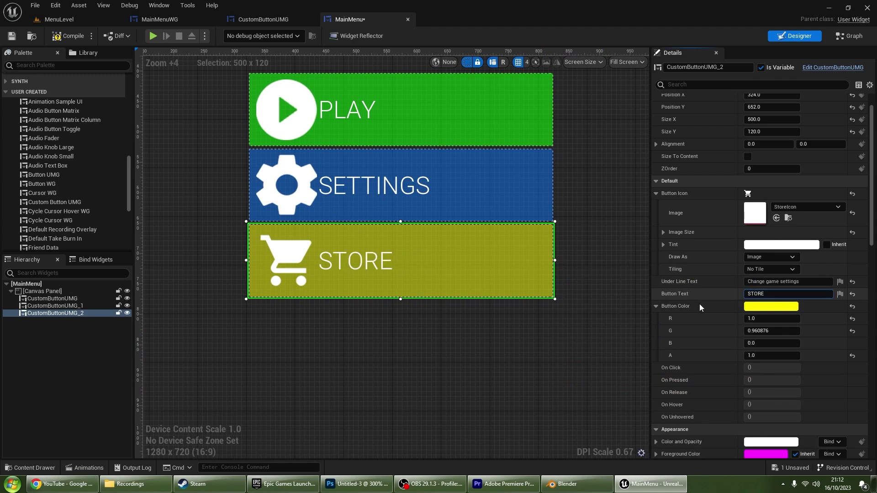
click(771, 281)
text(GIVE ME MONE)
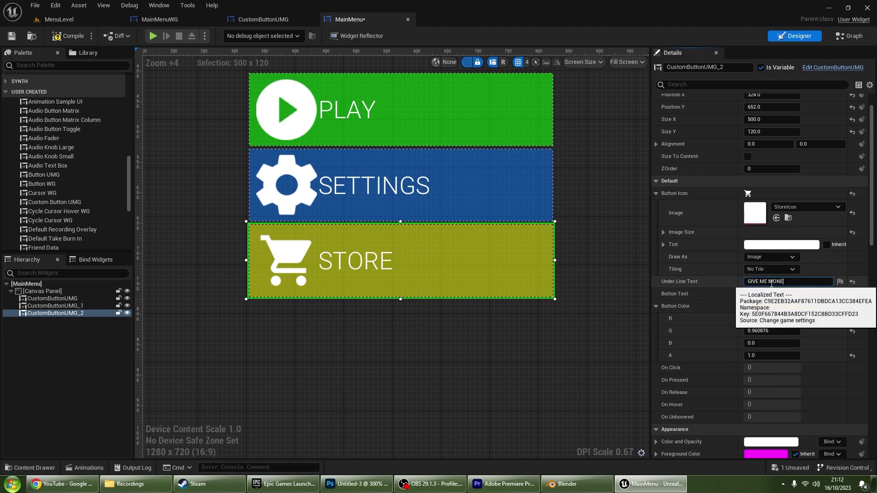
text(Y)
key(Return)
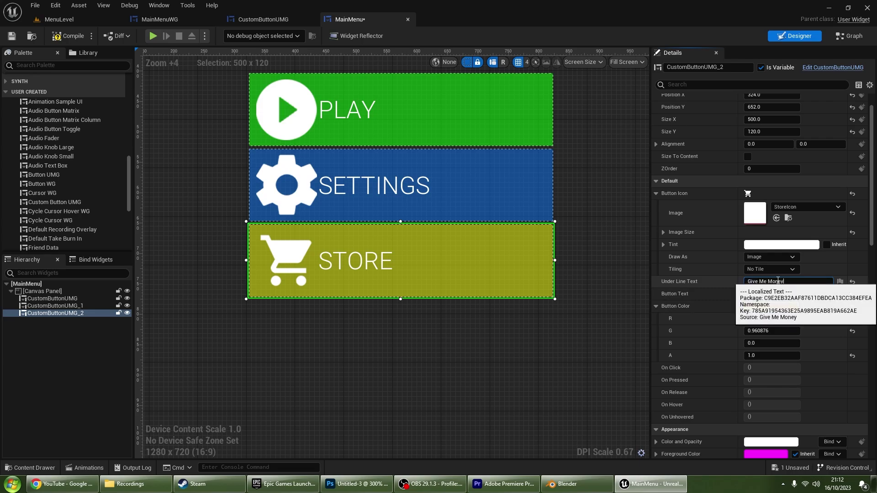
Step: Duplicate the STORE button below it and give the copy the QuitIcon image
key(ctrl+d)
drag(436, 294, 303, 295)
scroll(205, 257, up, 9)
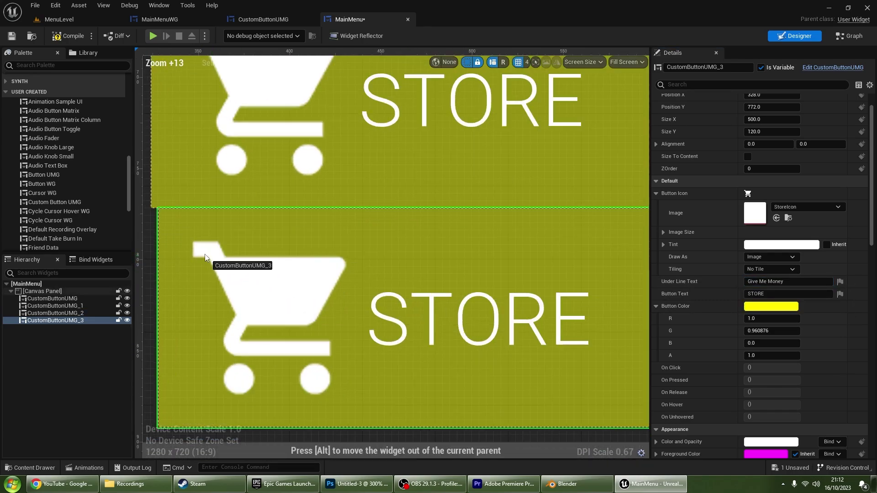
scroll(427, 276, down, 3)
scroll(428, 279, down, 3)
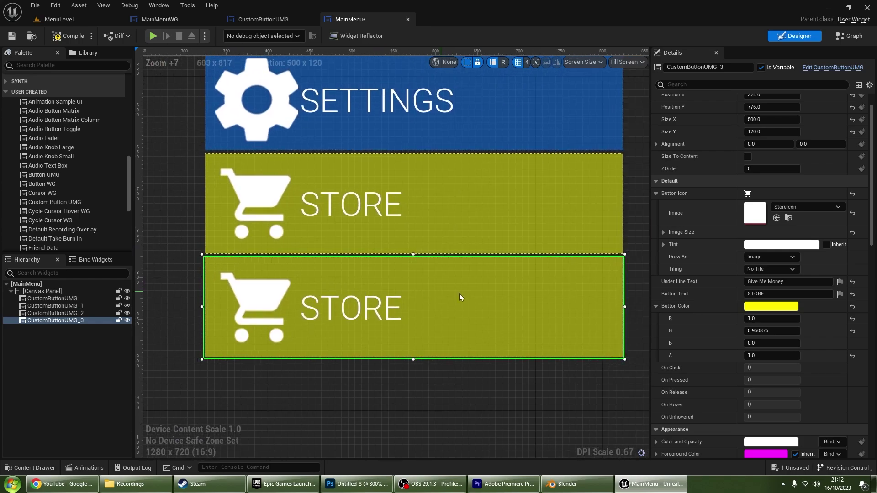
click(775, 204)
text(quit)
click(681, 377)
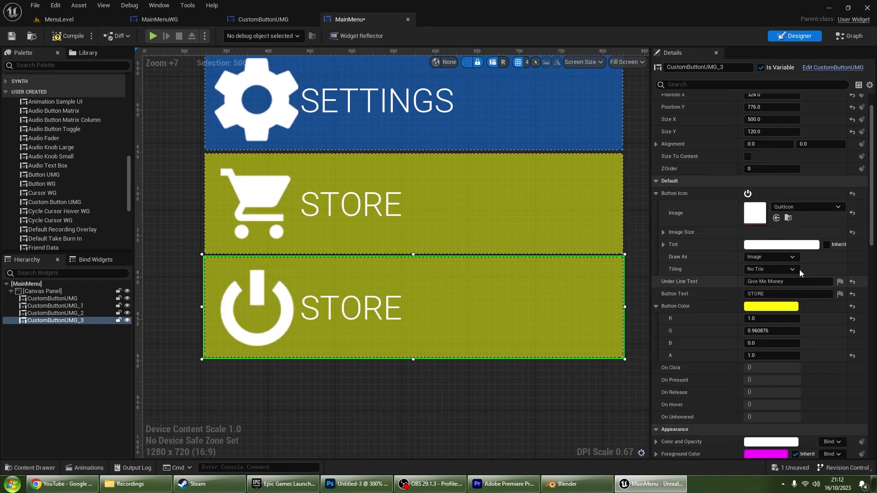
Step: Make it red with green at 0, subtitle 'Quit To Desktop' and label QUIT
click(771, 306)
click(630, 393)
text(0)
key(Return)
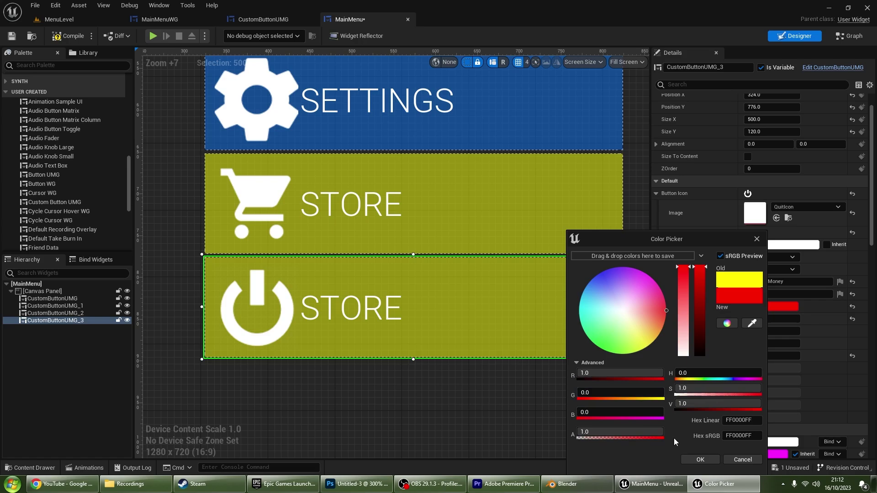
click(700, 459)
click(737, 281)
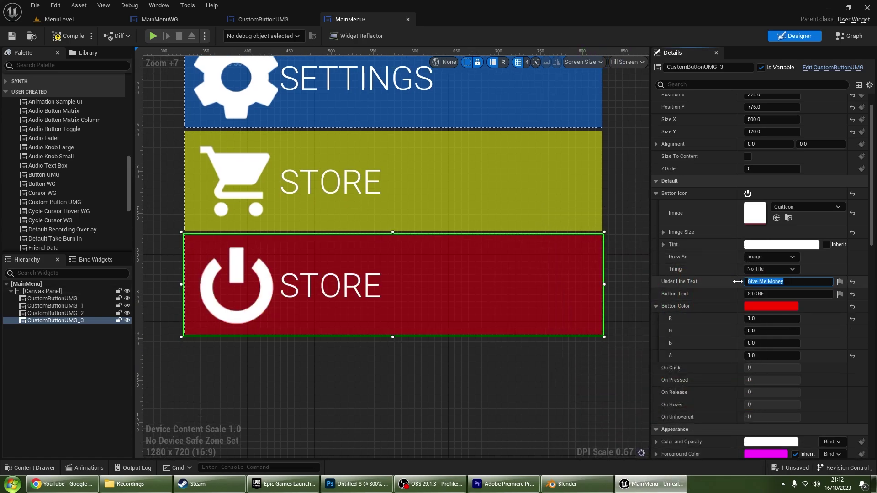
text(Quit To Desk)
text(top)
key(Tab)
text(QUIT)
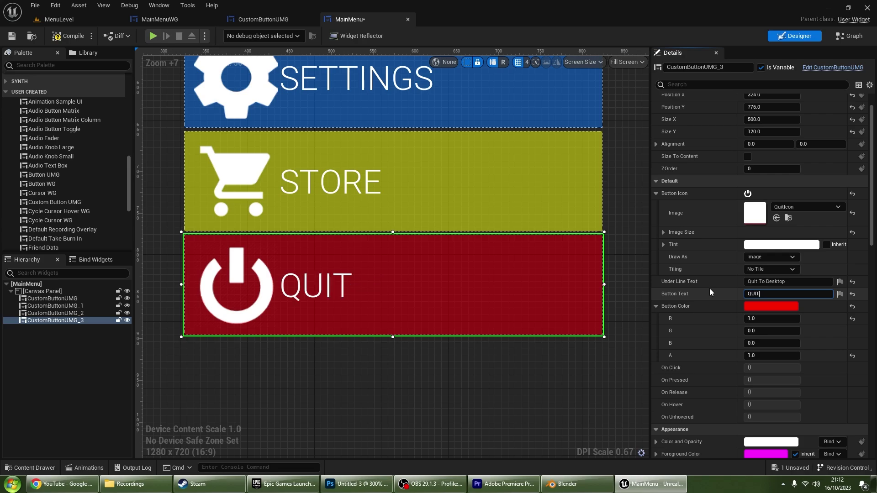
Step: Select all four menu buttons and move them up and left on the canvas
scroll(736, 283, down, 3)
scroll(736, 283, up, 5)
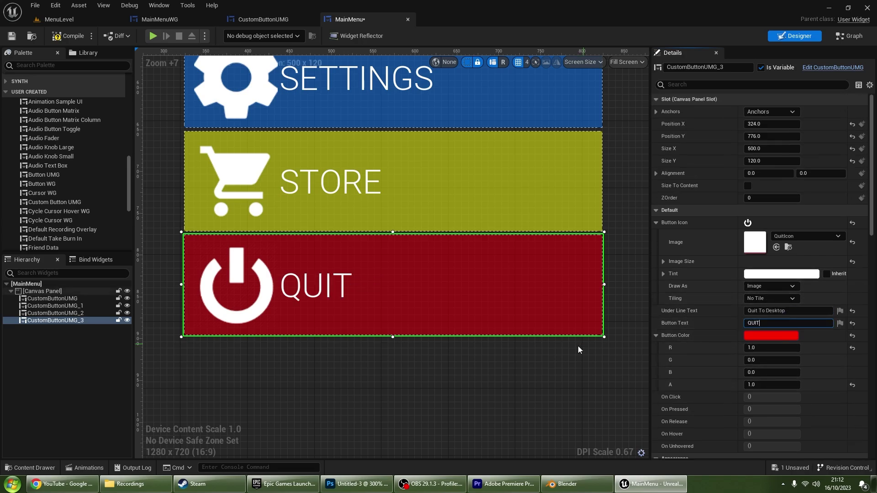
click(578, 349)
scroll(578, 349, down, 9)
click(52, 299)
shift+click(55, 321)
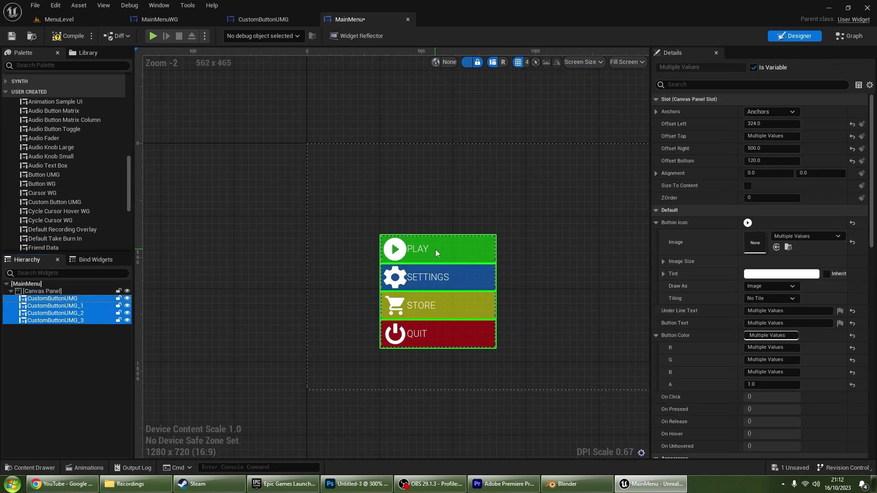
drag(436, 253, 425, 227)
right_drag(612, 255, 543, 245)
click(768, 112)
click(490, 244)
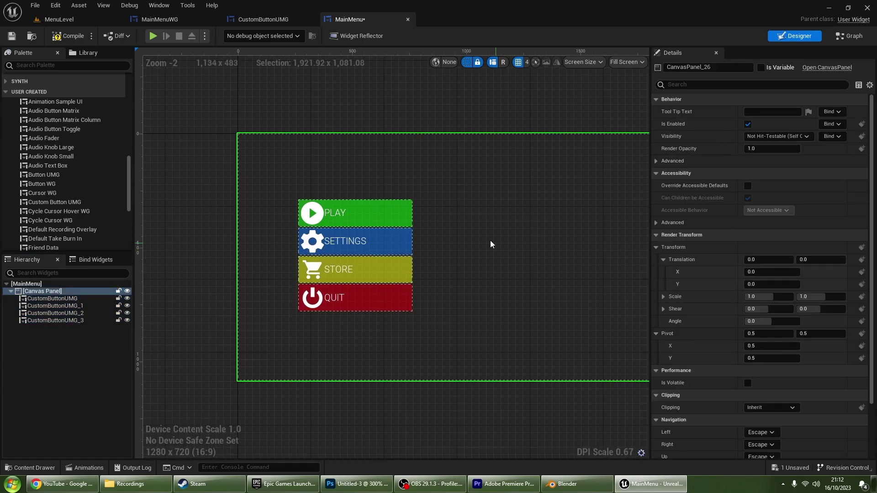
Step: Add an On Clicked event for the PLAY button
click(356, 213)
scroll(758, 319, down, 10)
click(769, 391)
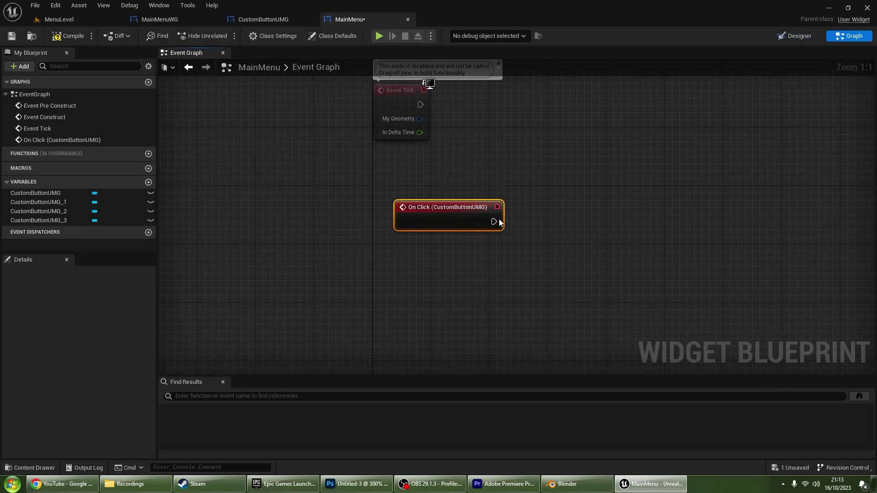
Step: Attach a Print String node to the PLAY button's On Click event
drag(499, 222, 556, 220)
text(play)
key(BackSpace)
key(BackSpace)
key(BackSpace)
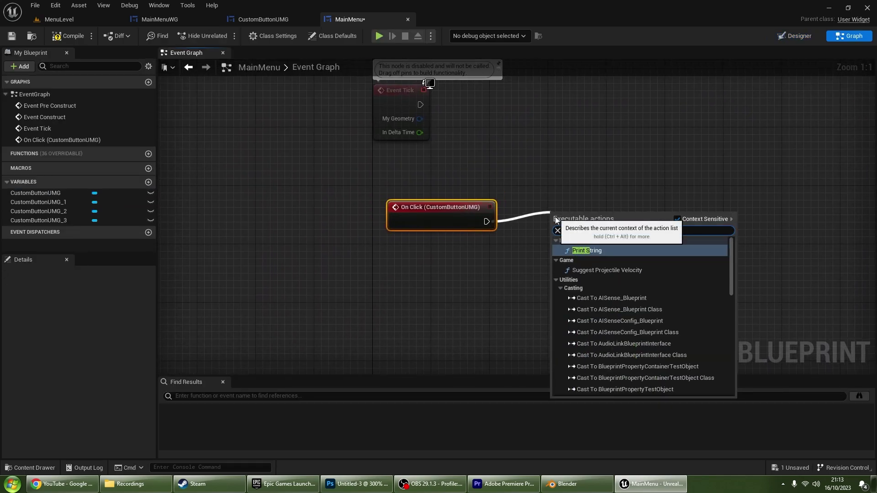
text(print string)
key(Return)
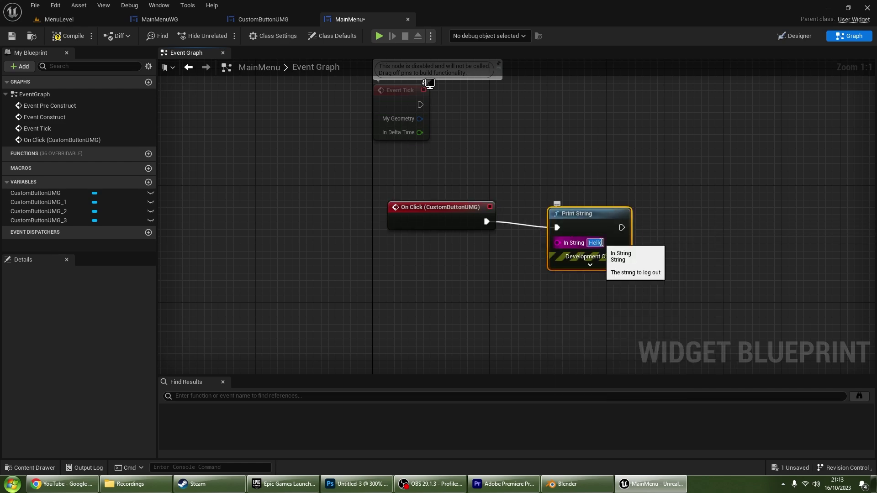
Step: Give SETTINGS an On Clicked event printing 'Settings' via a copied Print String, then compile and save
click(795, 37)
scroll(758, 274, down, 10)
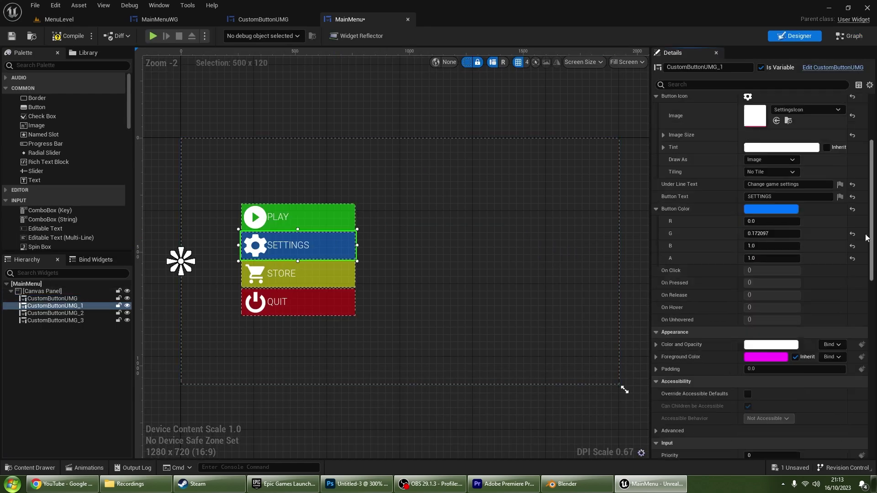
scroll(758, 320, down, 5)
click(767, 389)
click(566, 104)
key(ctrl+c)
key(ctrl+v)
drag(545, 237, 457, 237)
double_click(574, 250)
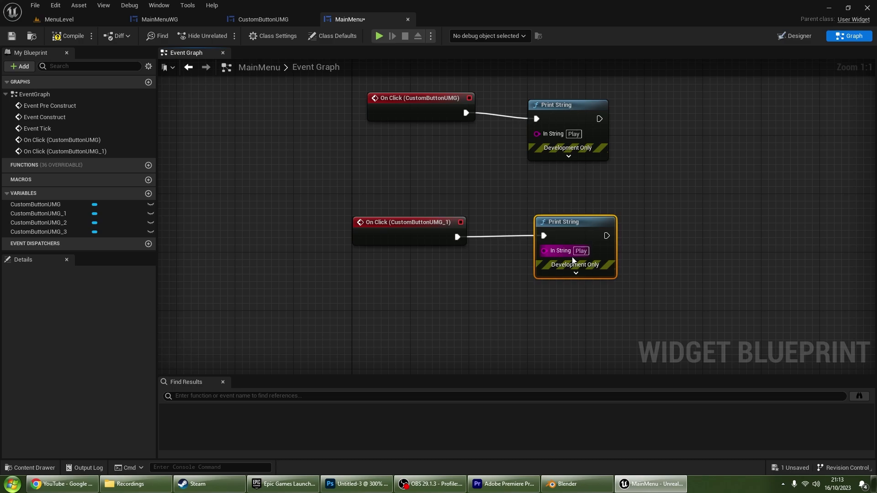
text(Settings)
click(67, 36)
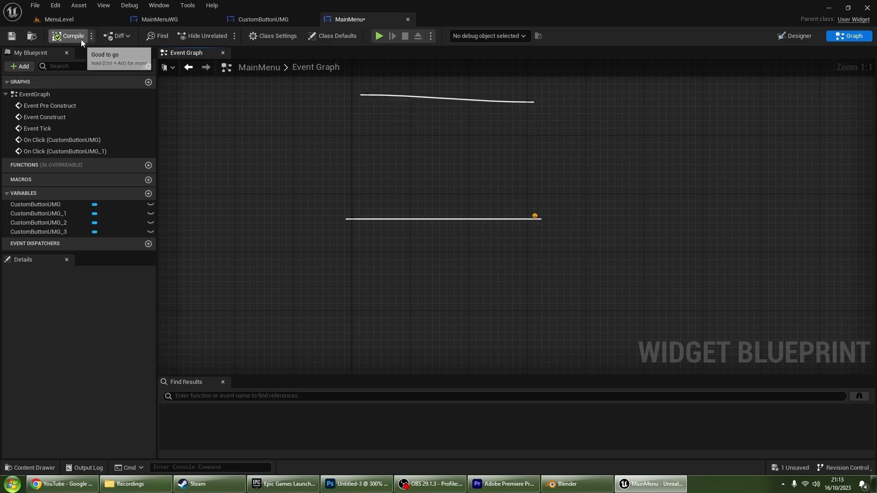
click(59, 19)
Step: In the MenuLevel blueprint, set the Create Widget class to MainMenu and compile
click(146, 35)
click(173, 100)
right_drag(280, 125, 213, 100)
click(546, 169)
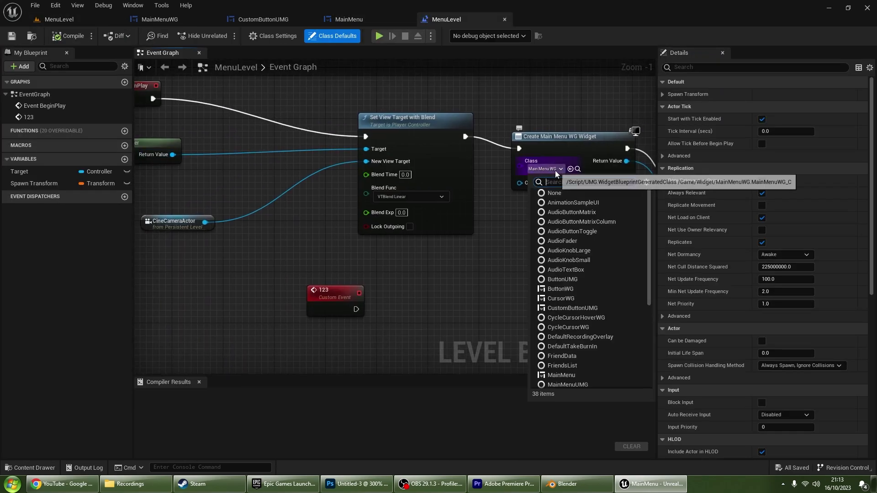
click(48, 467)
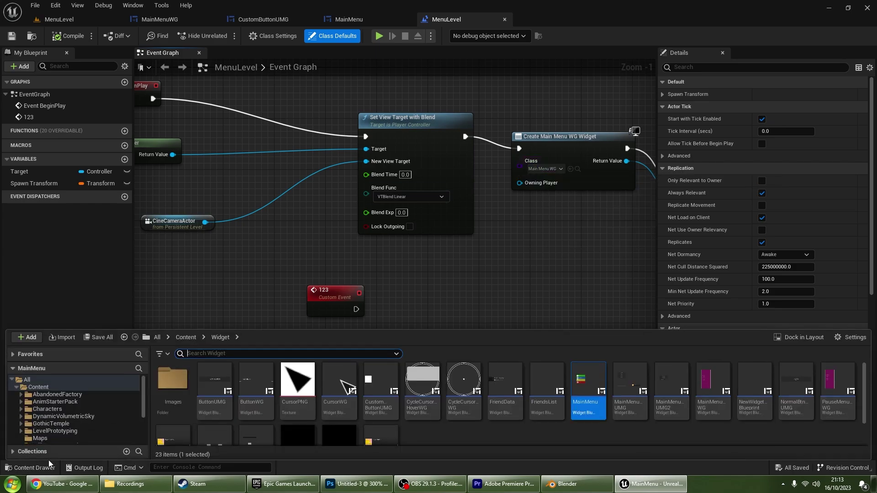
click(570, 169)
click(59, 20)
Step: Play-test the level to check the four-button menu, then return to the blueprint
click(204, 36)
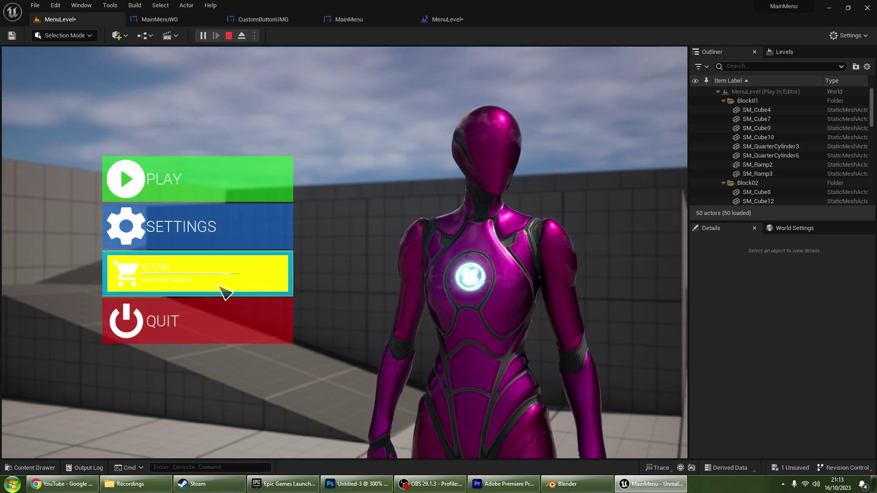
key(Escape)
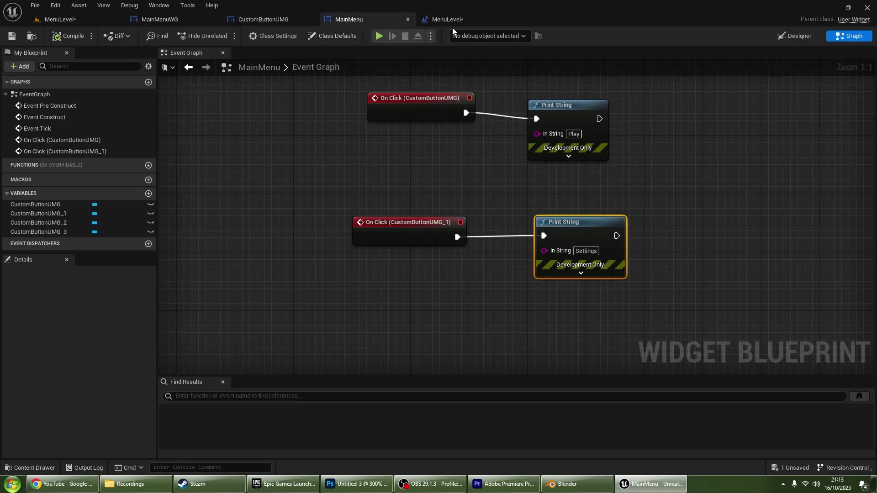
click(440, 19)
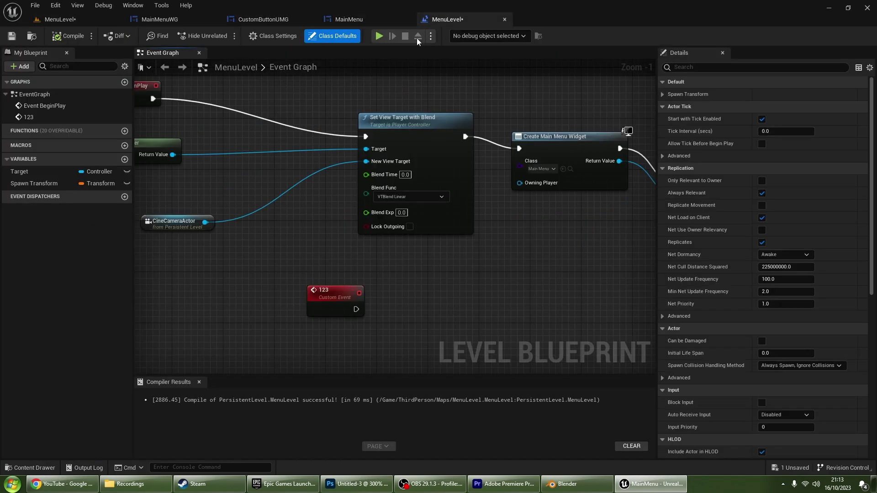
click(278, 21)
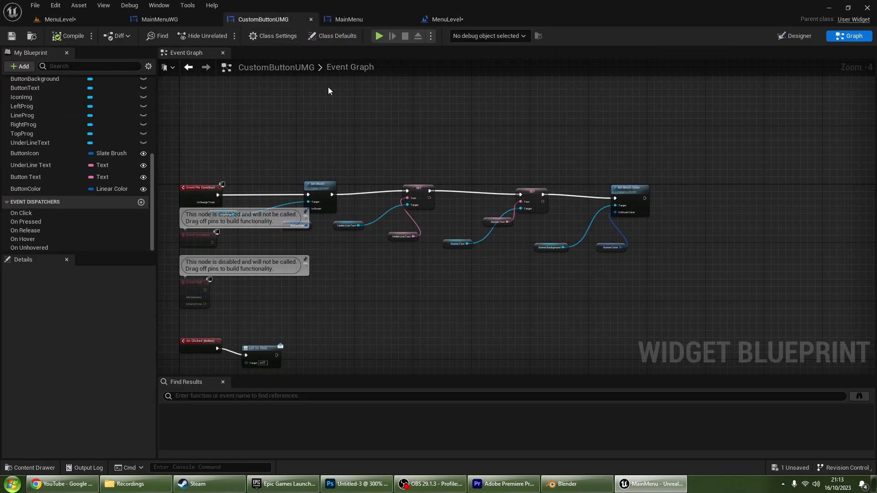
right_drag(570, 135, 137, 45)
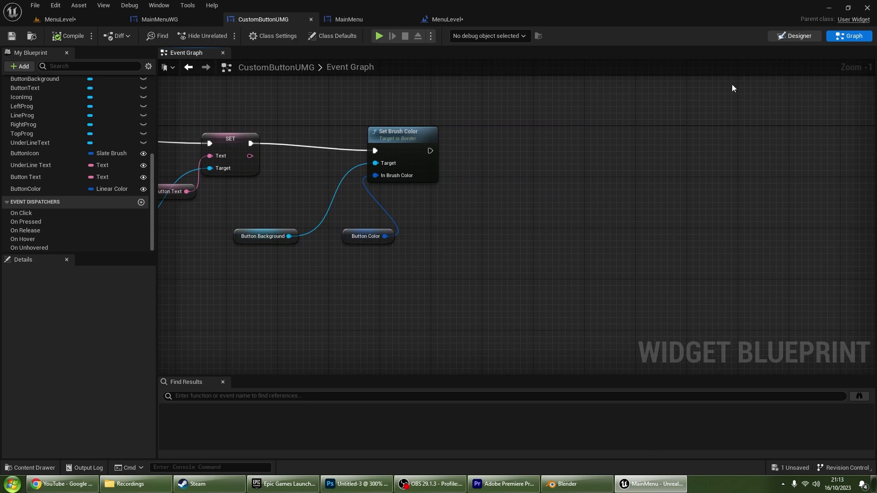
click(794, 36)
scroll(303, 188, up, 1)
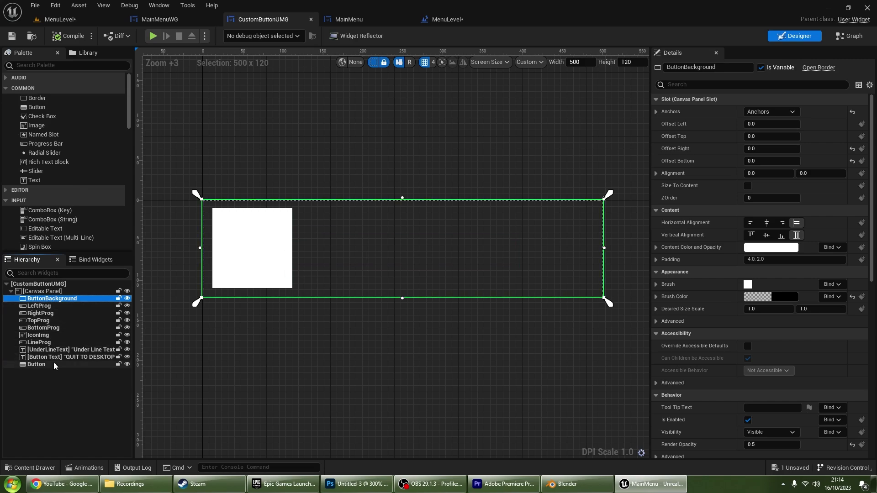
click(39, 306)
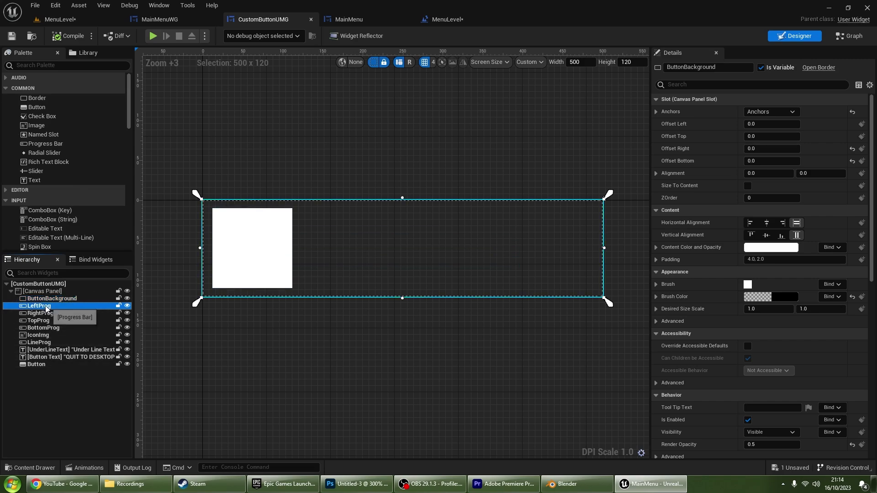
shift+click(44, 328)
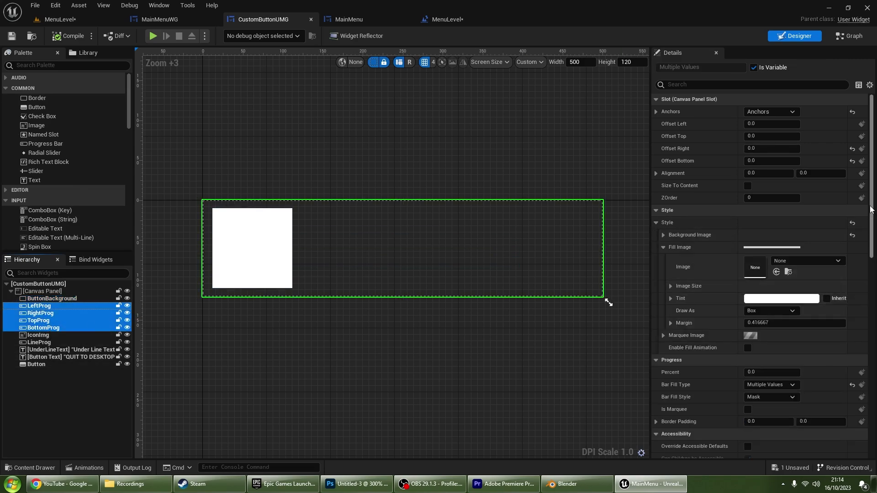
mouse_move(872, 206)
mouse_down()
mouse_move(873, 256)
mouse_move(867, 226)
mouse_up()
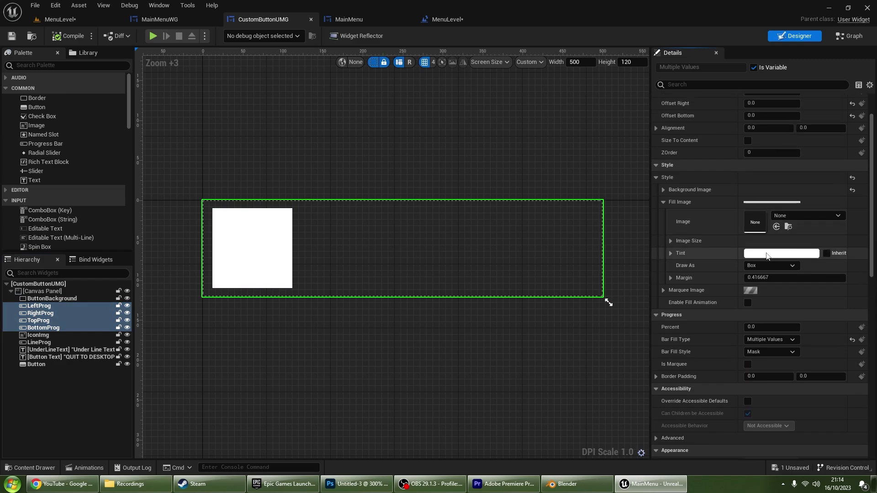
scroll(763, 269, down, 3)
scroll(758, 377, down, 3)
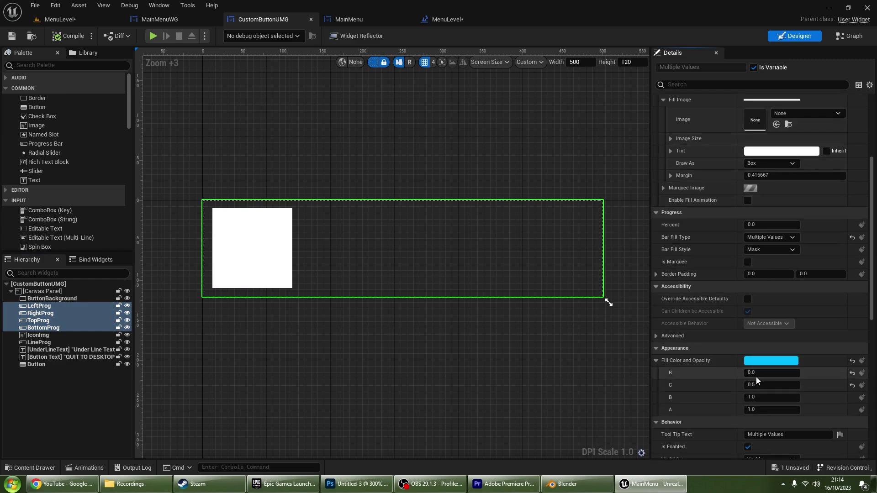
click(838, 35)
scroll(67, 193, up, 3)
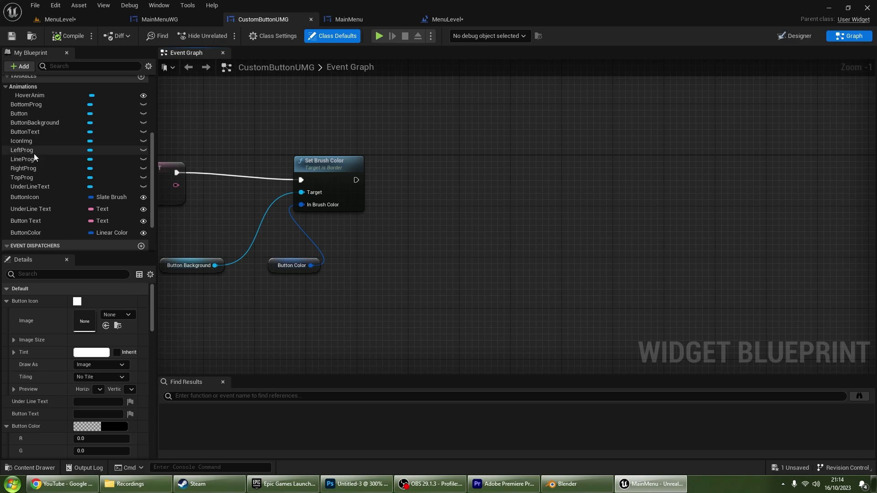
Step: Add a Set Fill Color and Opacity node on Left Prog after Set Brush Color
click(33, 151)
mouse_move(409, 215)
ctrl+mouse_down()
mouse_move(436, 226)
mouse_move(486, 208)
ctrl+mouse_up()
text(set color)
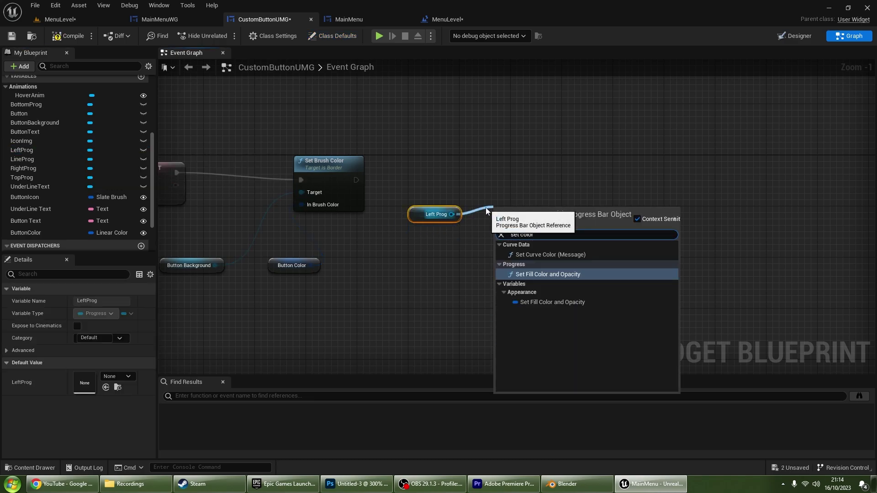
key(Return)
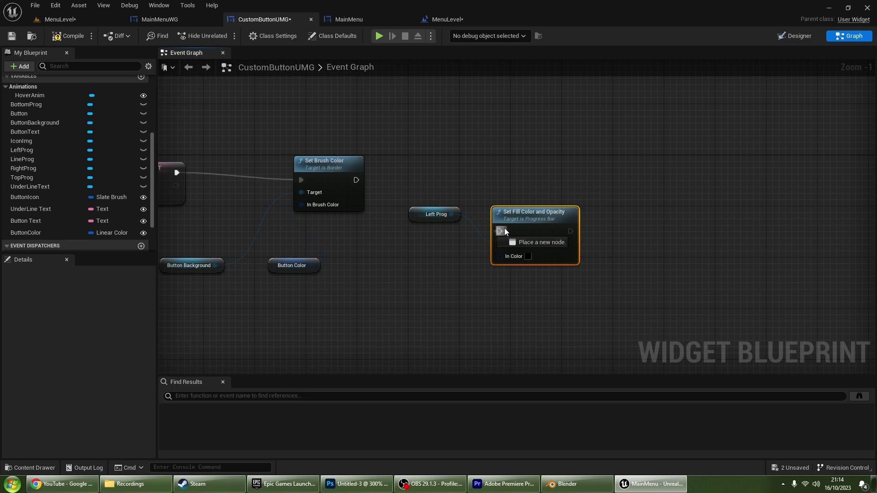
mouse_move(499, 230)
mouse_down()
mouse_move(350, 174)
mouse_move(357, 178)
mouse_up()
drag(525, 224, 566, 180)
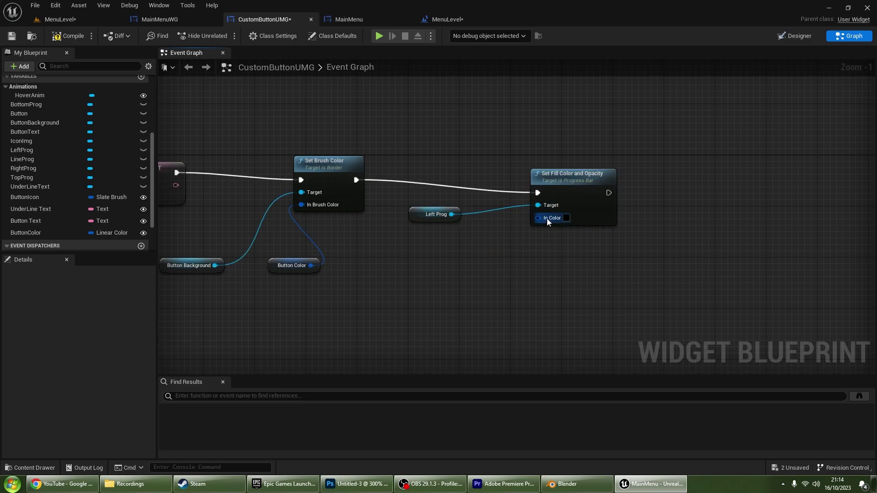
Step: Promote the node's In Color input to a new variable named Stroke Color
scroll(547, 218, up, 1)
drag(546, 218, 499, 257)
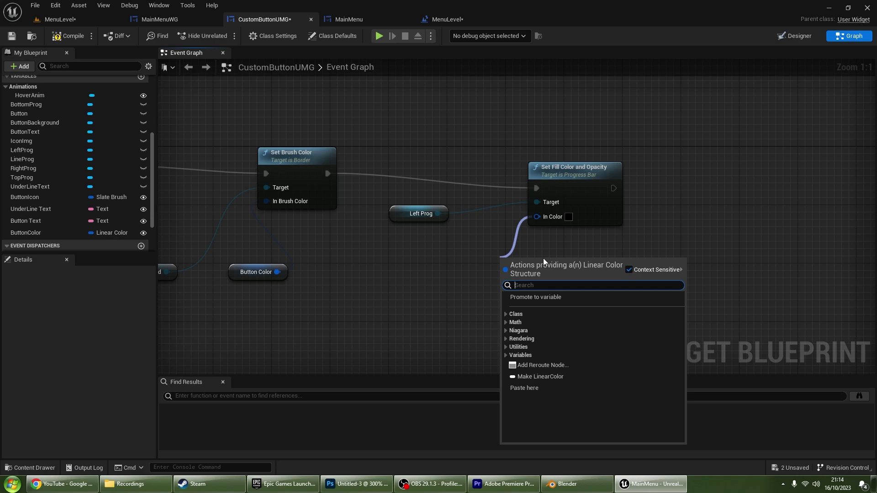
text(butt)
text(st)
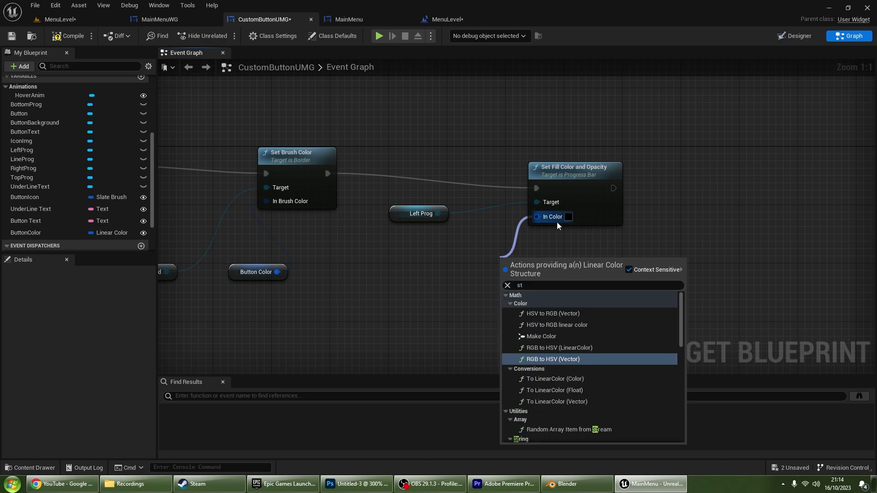
drag(537, 217, 494, 252)
click(527, 293)
text(Stroke Col)
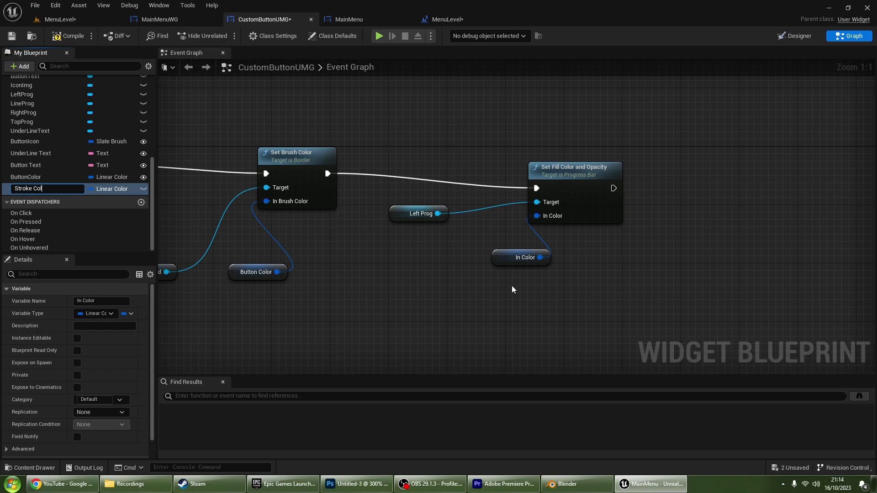
text(or)
key(Return)
Step: Wire Right Prog, Top Prog and Bottom Prog into the fill node's Target
right_drag(511, 287, 444, 280)
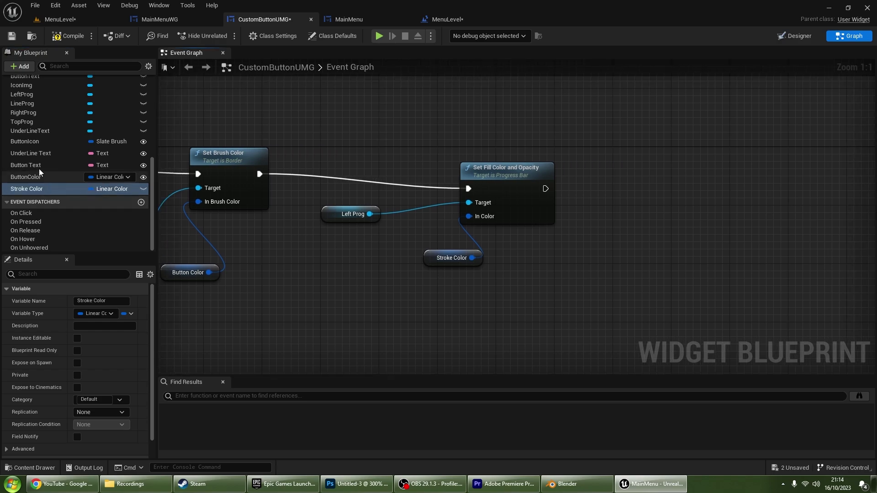
scroll(33, 140, up, 1)
mouse_move(23, 127)
mouse_down()
mouse_move(444, 214)
mouse_move(466, 208)
mouse_up()
drag(400, 189, 366, 242)
right_drag(324, 275, 288, 259)
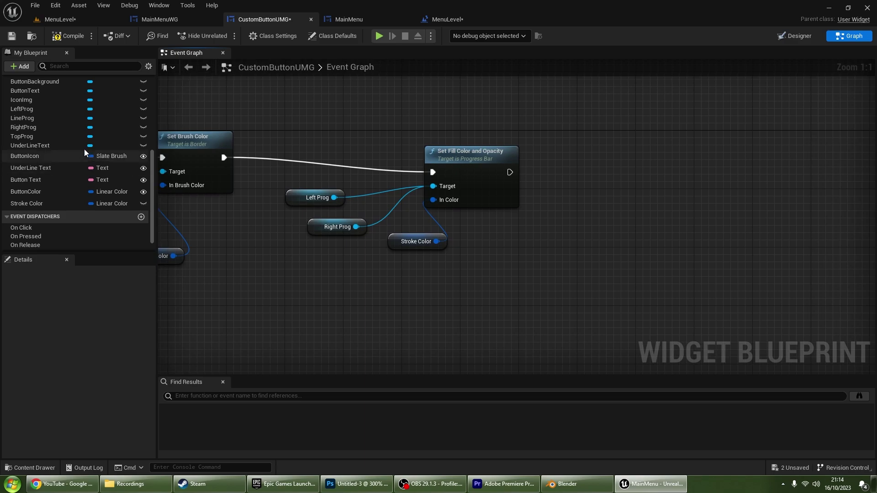
scroll(27, 100, up, 2)
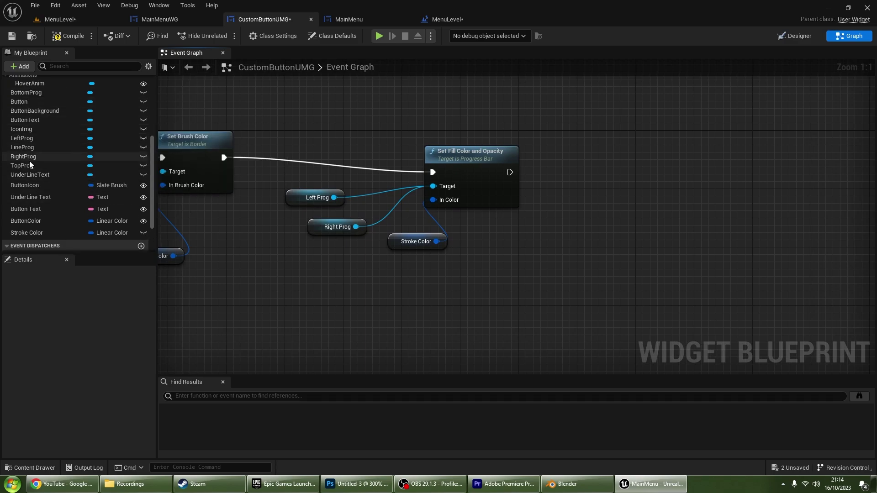
mouse_move(31, 165)
mouse_down()
mouse_move(443, 199)
mouse_move(438, 190)
mouse_up()
drag(365, 202, 332, 255)
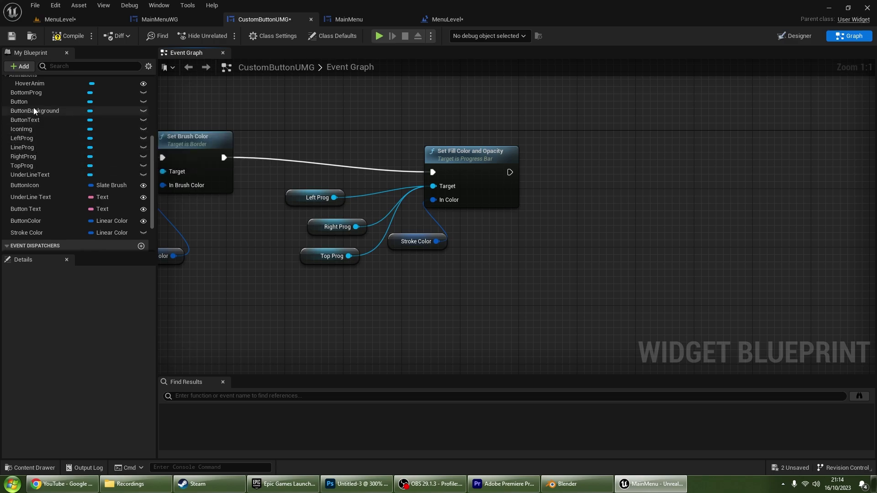
drag(32, 93, 433, 186)
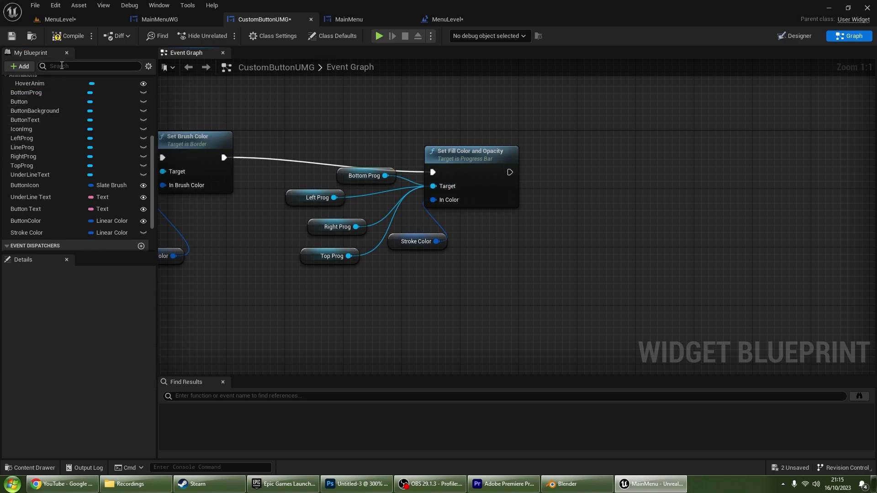
Step: Make Stroke Color Instance Editable and save all assets
click(402, 241)
click(77, 338)
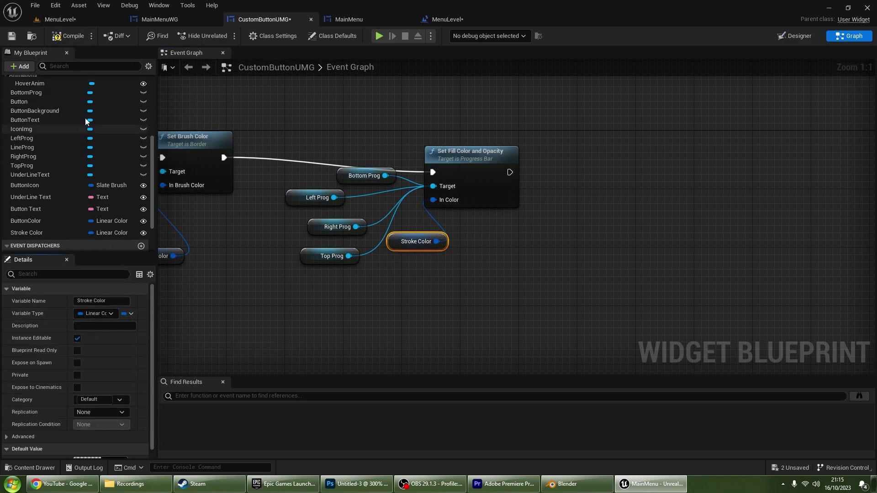
click(445, 19)
key(ctrl+shift+s)
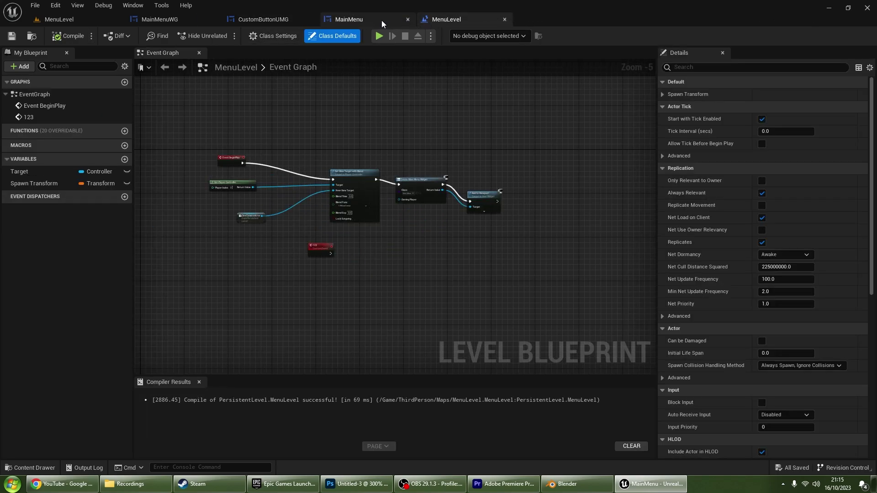
Step: In the MainMenu designer, set the Stroke Color of all four menu buttons to white
click(347, 19)
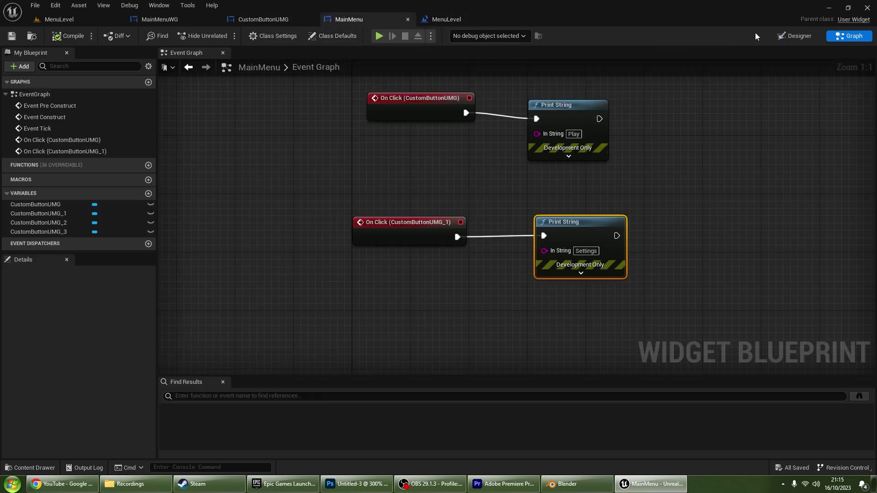
click(795, 36)
scroll(288, 249, up, 2)
scroll(300, 185, up, 2)
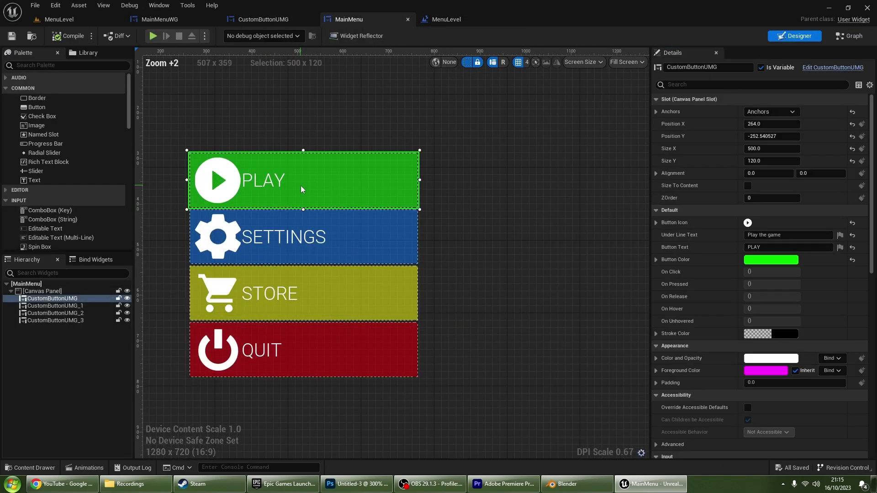
ctrl+click(298, 242)
ctrl+click(311, 281)
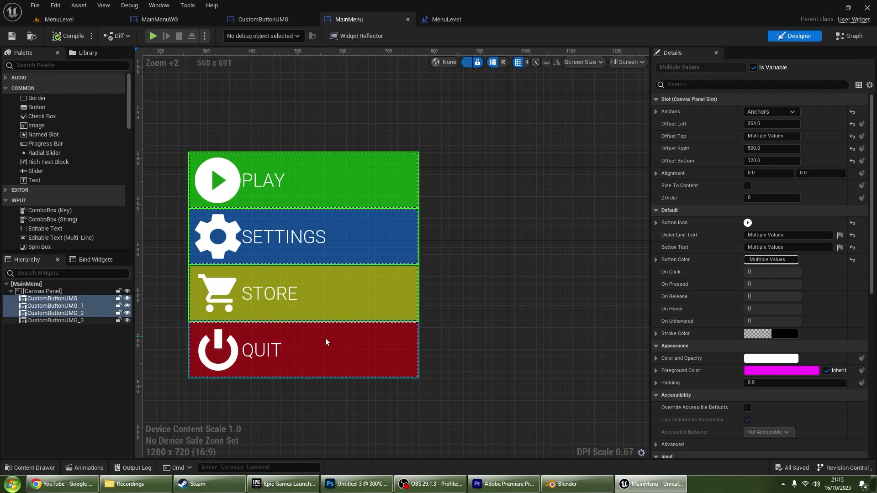
click(747, 336)
drag(684, 320, 685, 278)
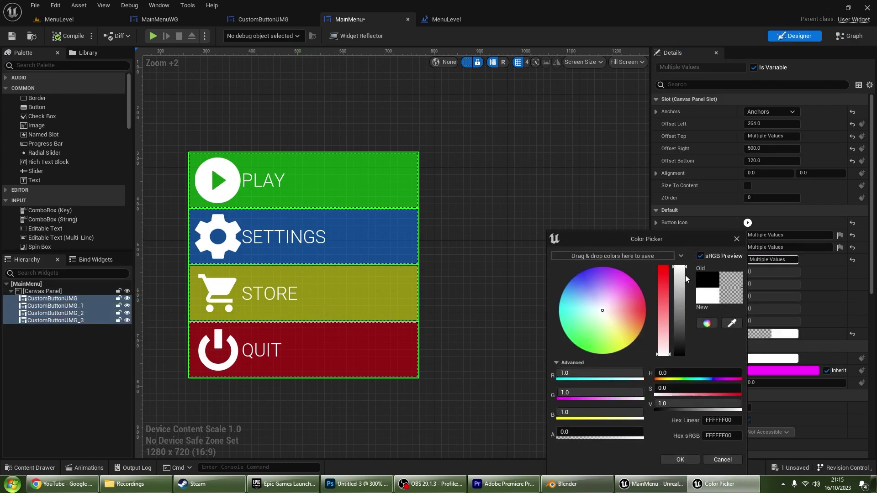
click(691, 457)
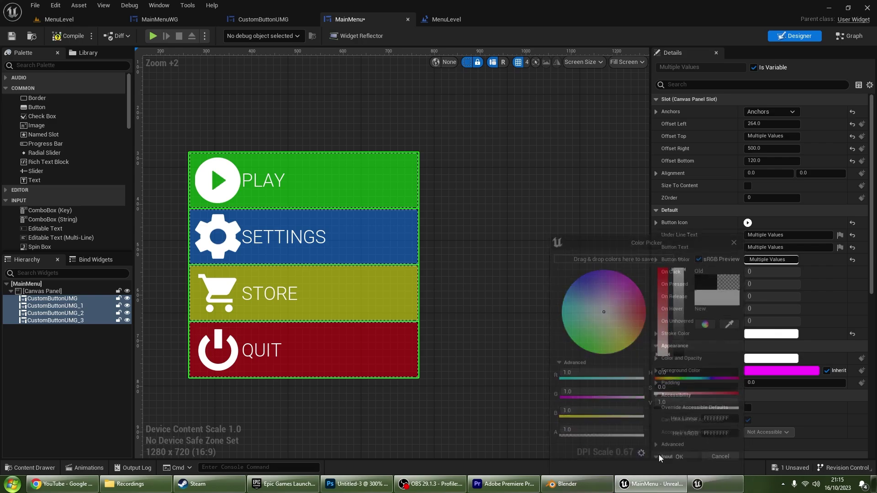
Step: Play-test MenuLevel to see the white outline on hovered buttons
click(544, 360)
scroll(419, 275, down, 2)
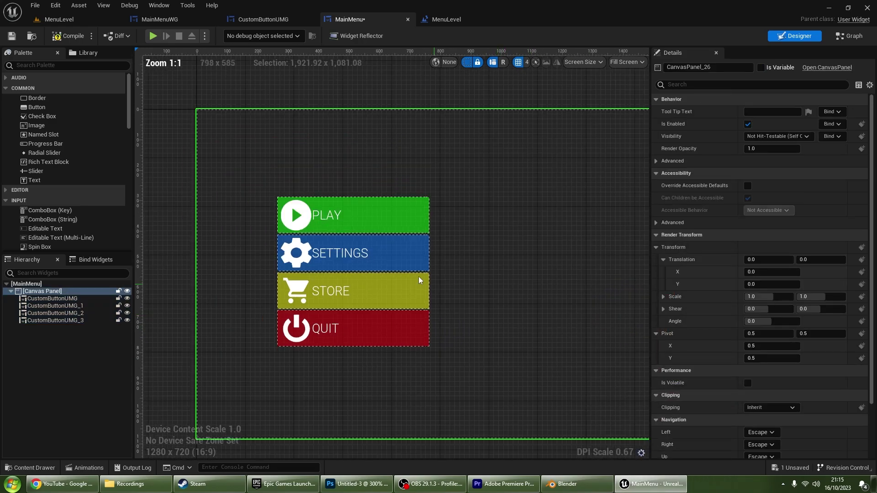
click(67, 18)
click(210, 35)
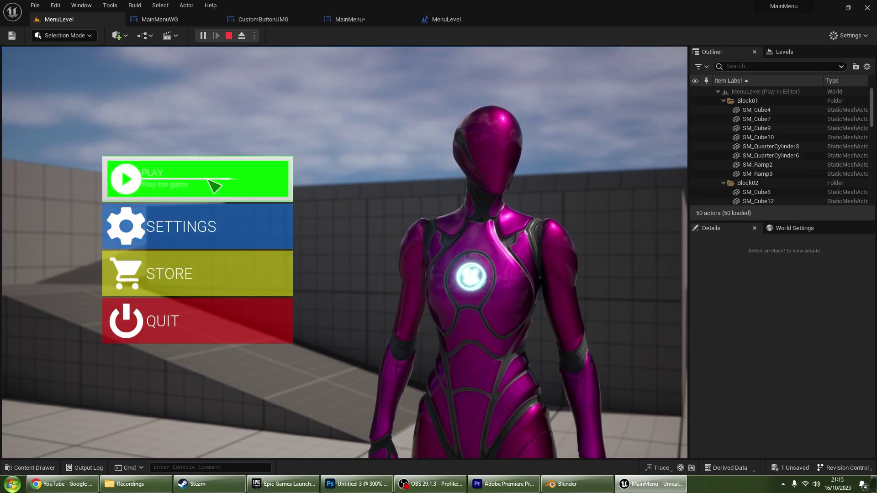
Step: Stop the running play test of the menu level
click(263, 19)
key(ctrl+Tab)
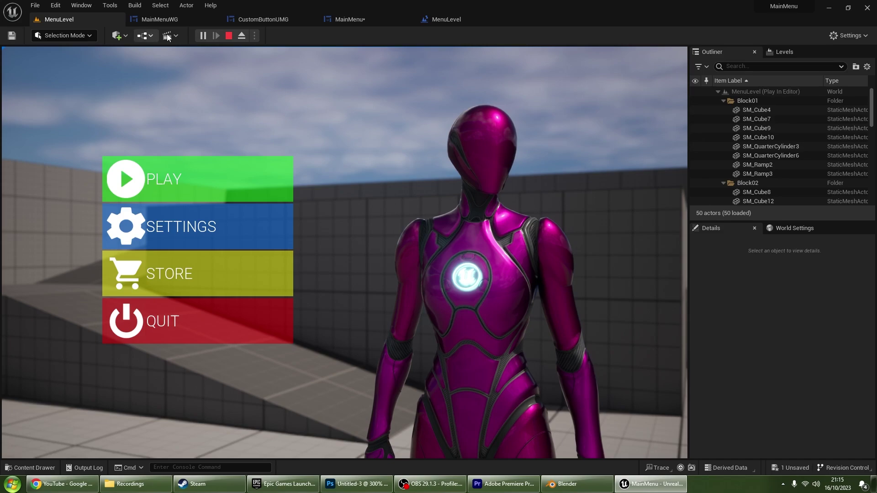
click(229, 37)
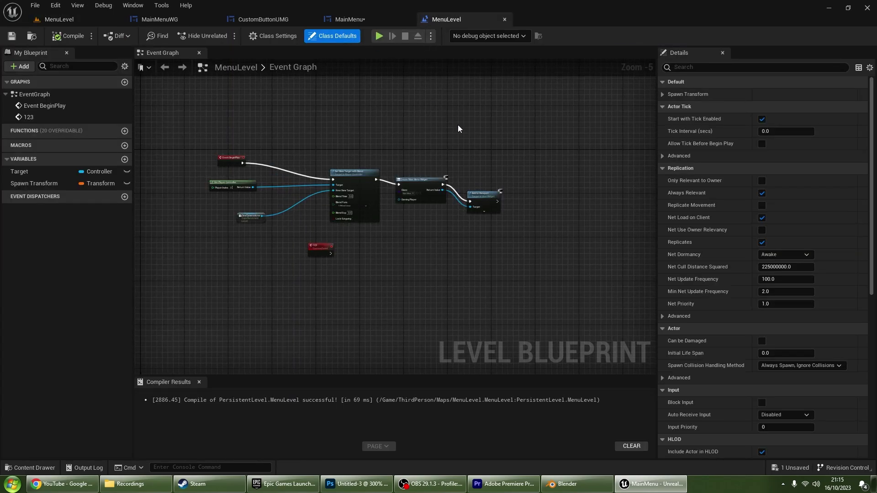
Step: Go back to the MainMenu layout, reposition the view, and open the Widget content folder
click(358, 19)
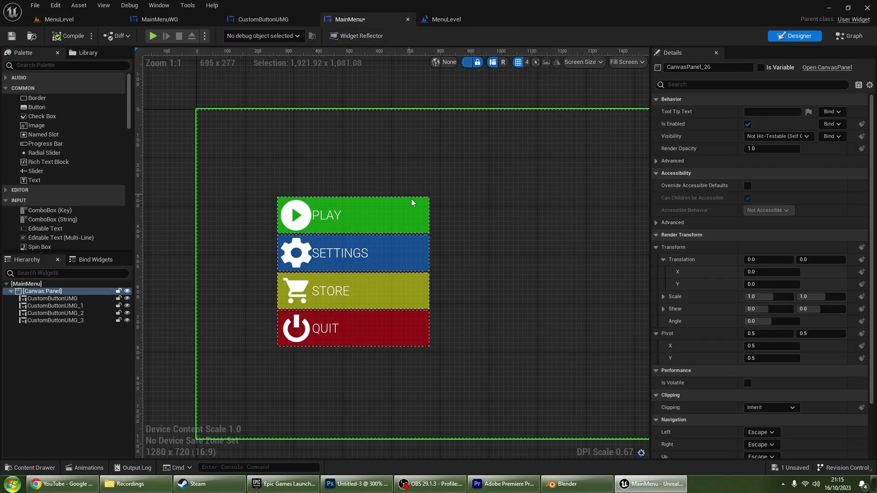
right_drag(411, 202, 339, 144)
scroll(286, 156, up, 2)
right_drag(287, 156, 349, 142)
scroll(79, 196, down, 2)
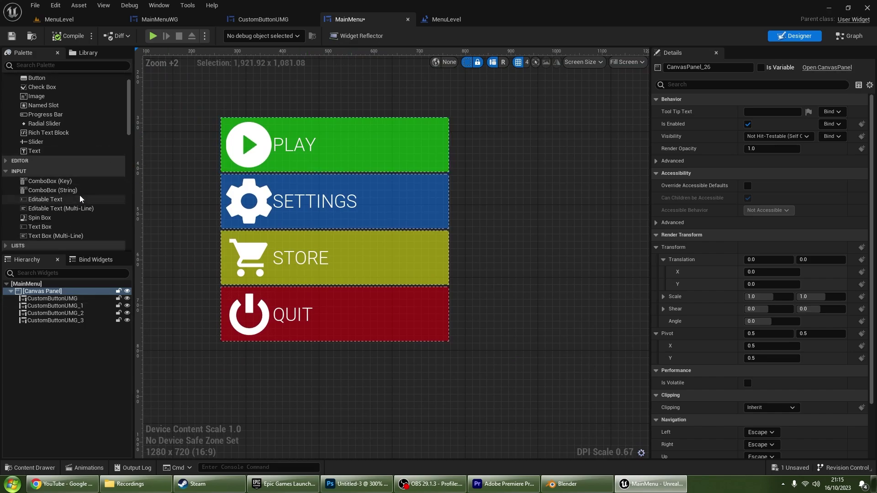
scroll(79, 196, down, 3)
scroll(81, 177, down, 3)
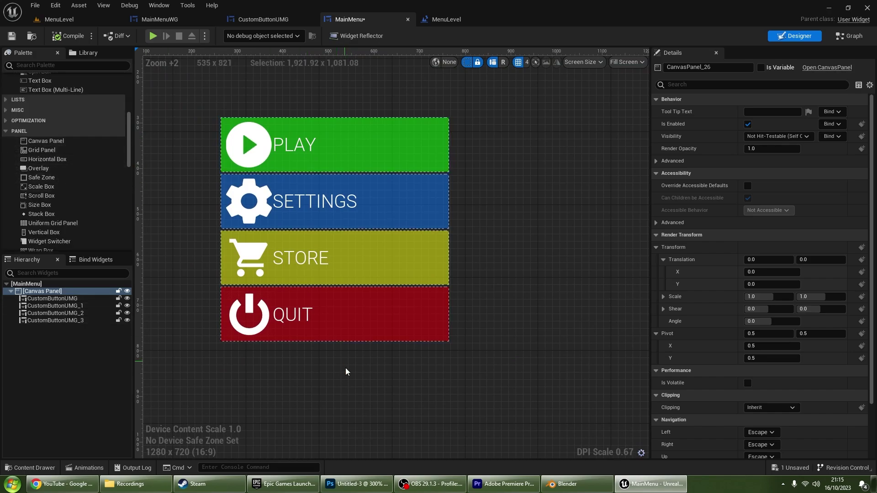
right_drag(346, 371, 315, 337)
click(29, 468)
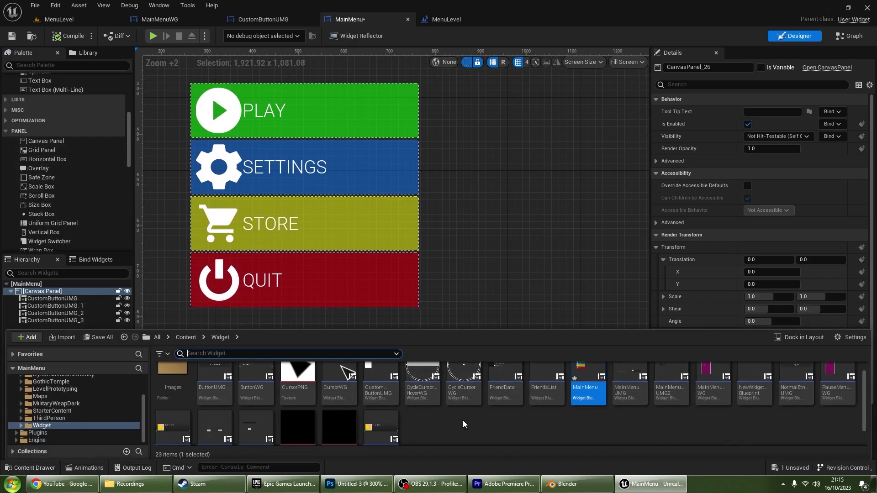
Step: Browse into the Widget/Images folder, then close the Content Drawer
scroll(464, 425, up, 1)
double_click(173, 384)
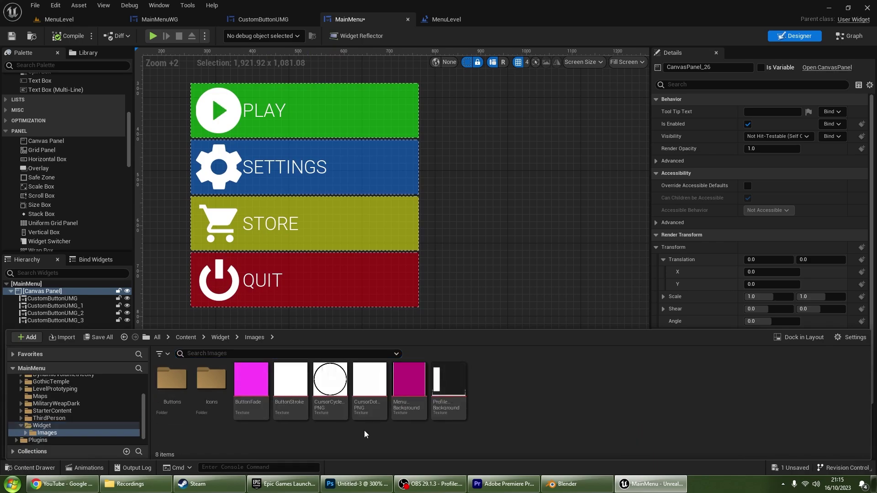
click(487, 290)
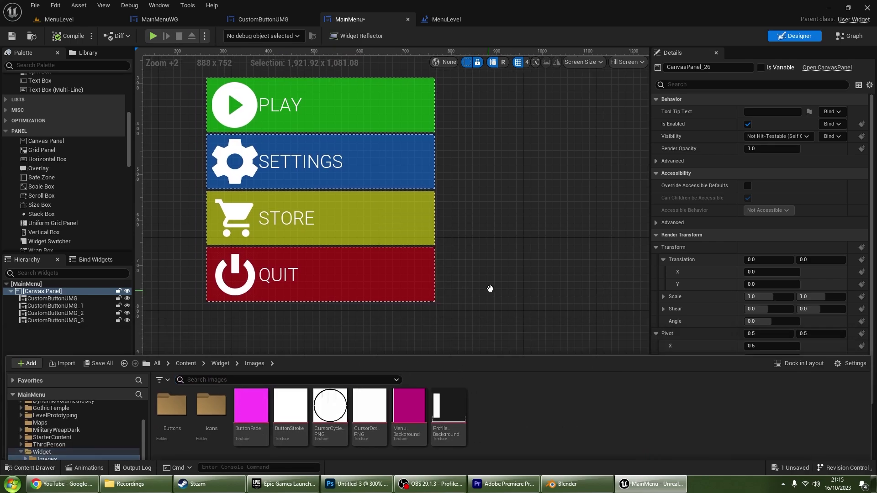
click(517, 485)
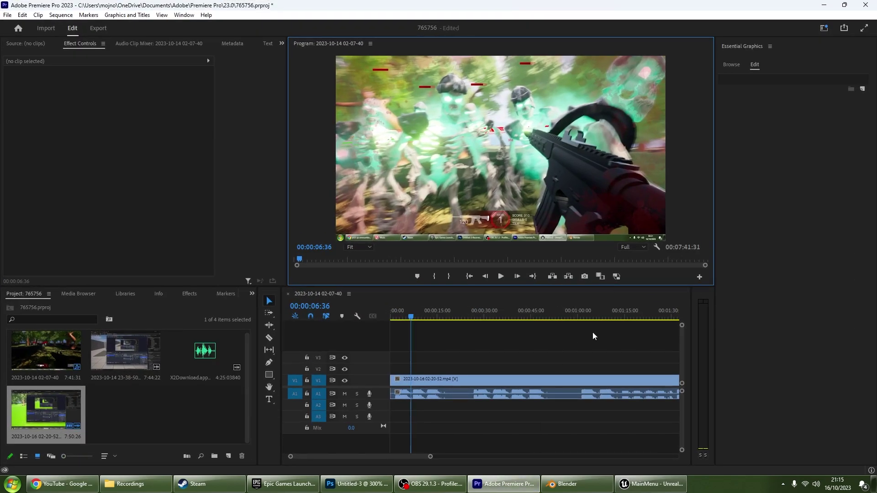
key(alt+Tab)
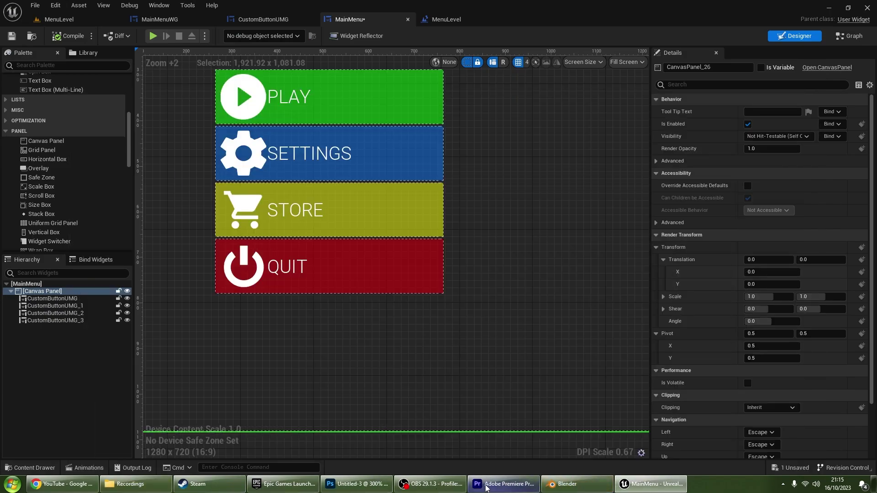
Step: Review the MenuLevel Level Blueprint graph, then return to the CustomButtonUMG event graph
click(451, 21)
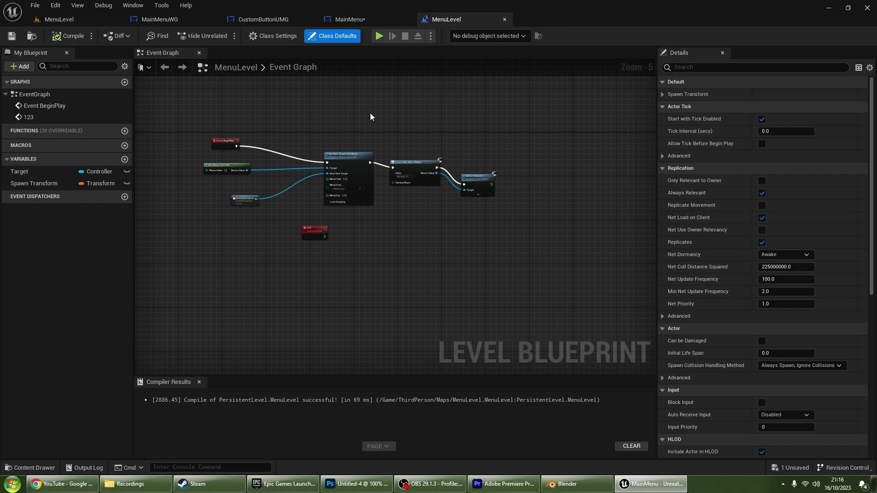
scroll(315, 112, up, 3)
click(46, 467)
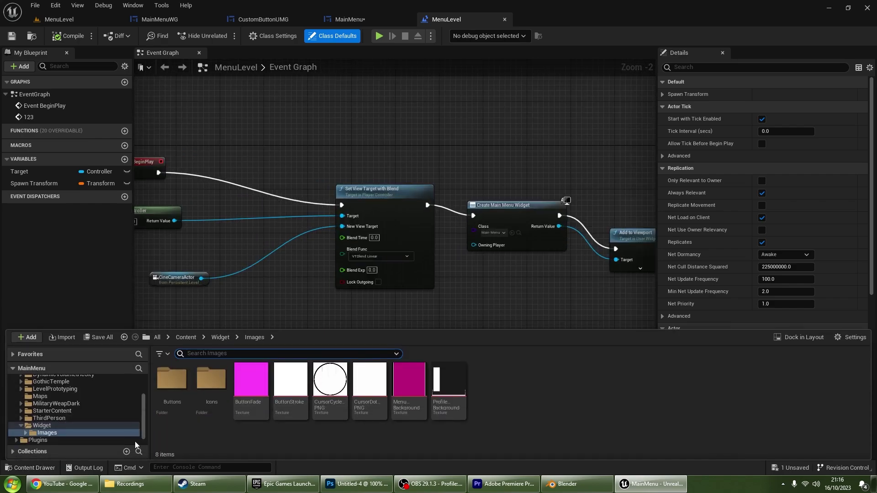
right_click(209, 427)
click(350, 150)
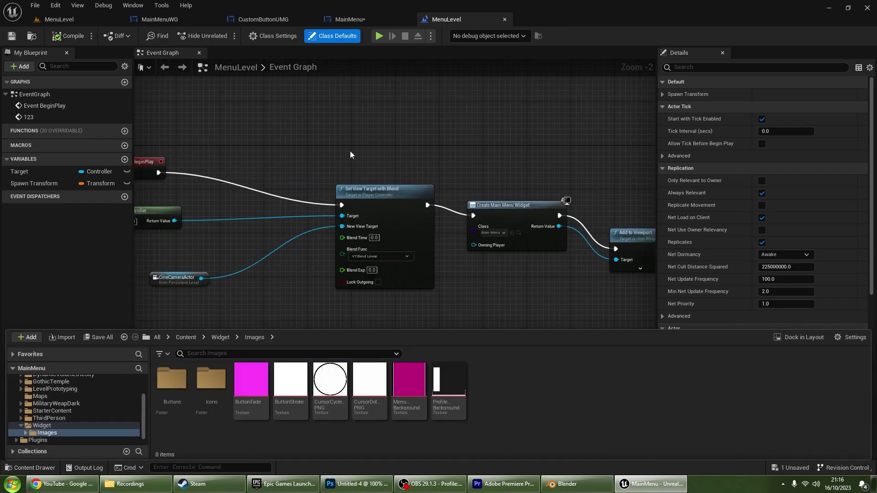
click(260, 21)
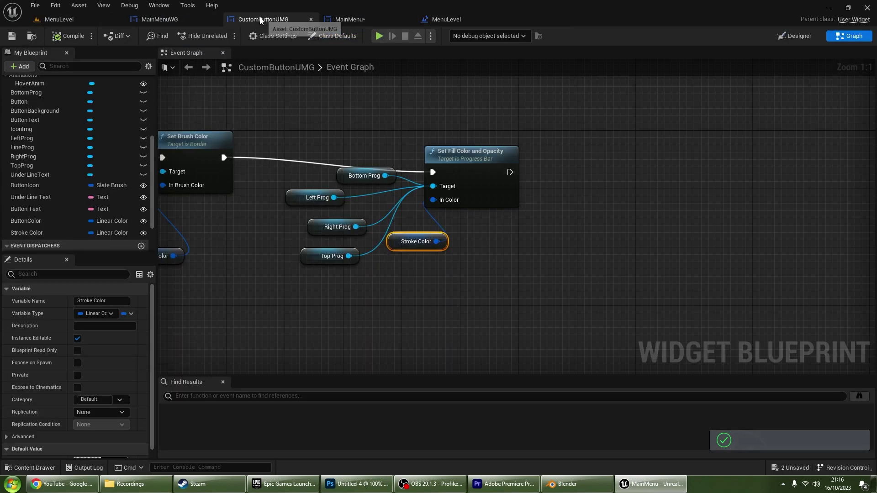
Step: Set the Progress texture as Fill Image on LeftProg, RightProg, TopProg, BottomProg and LineProg
click(812, 41)
scroll(374, 250, up, 5)
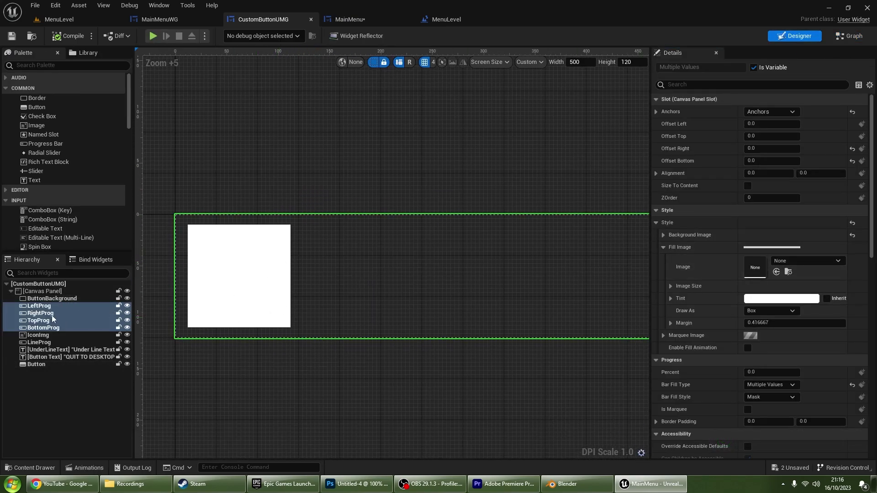
ctrl+click(41, 342)
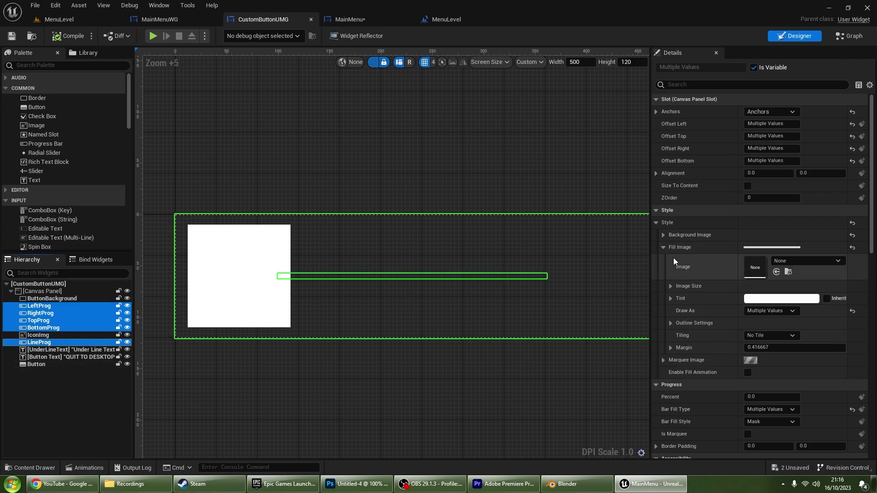
click(780, 261)
click(577, 340)
click(28, 468)
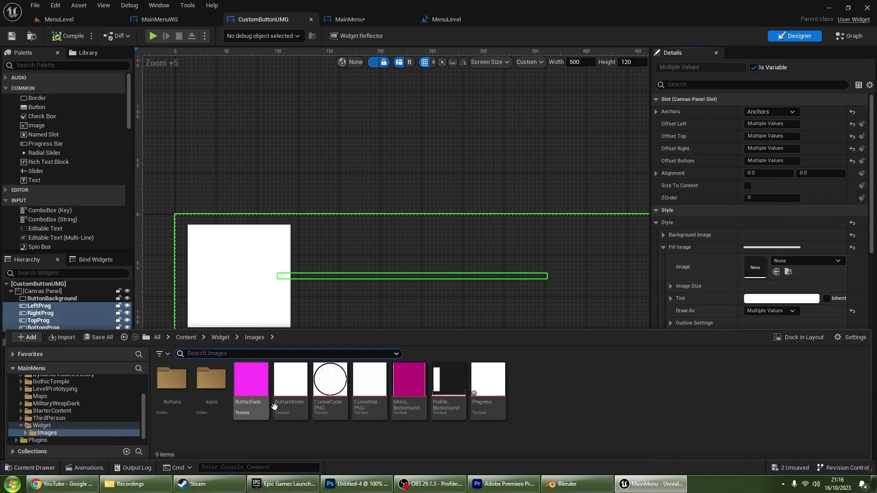
drag(488, 379, 754, 267)
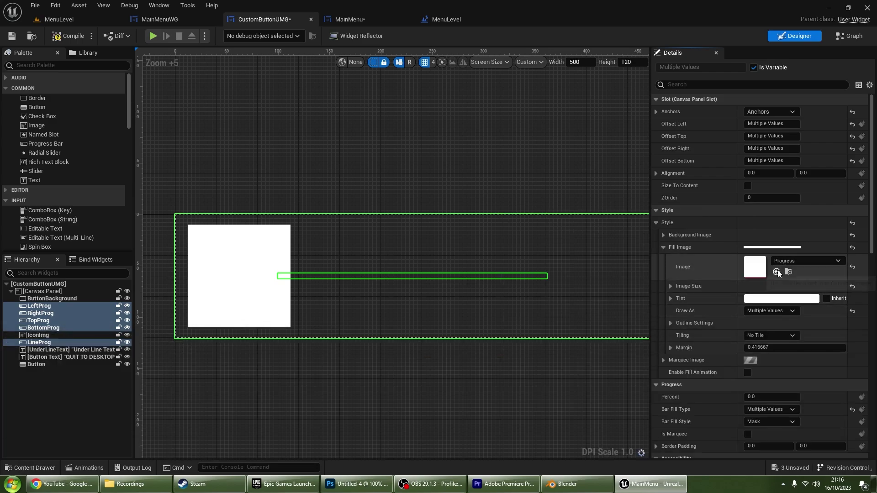
Step: Play-test MenuLevel to check the animated outline on hovered buttons
click(601, 225)
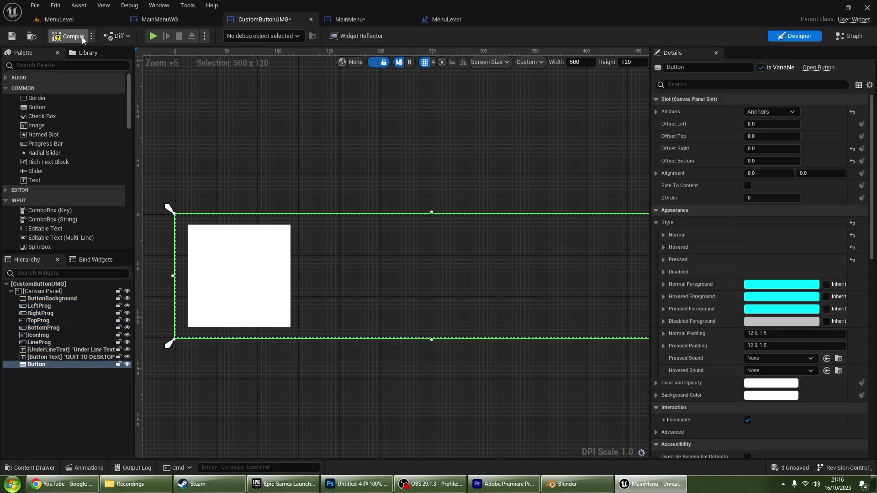
click(85, 20)
click(202, 35)
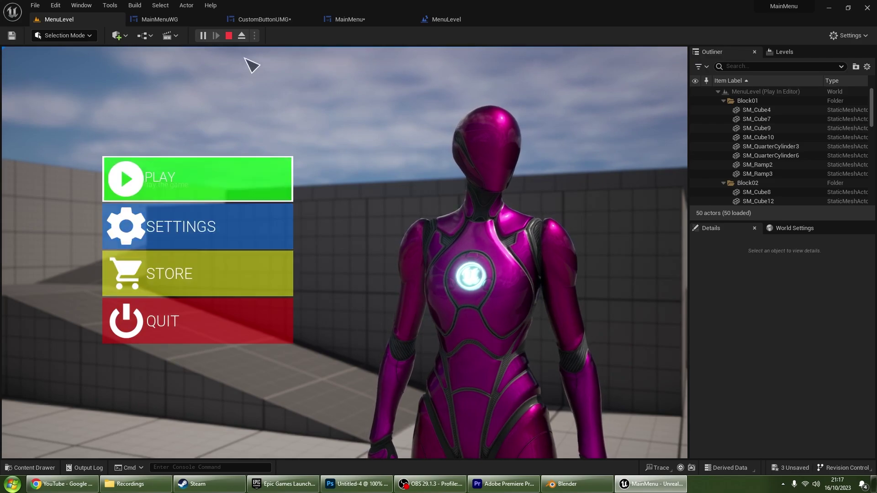
Step: End the play session with Esc and return to the widget editors
key(Escape)
click(253, 20)
Step: Darken the STORE button's yellow Button Color in the MainMenu layout
click(155, 20)
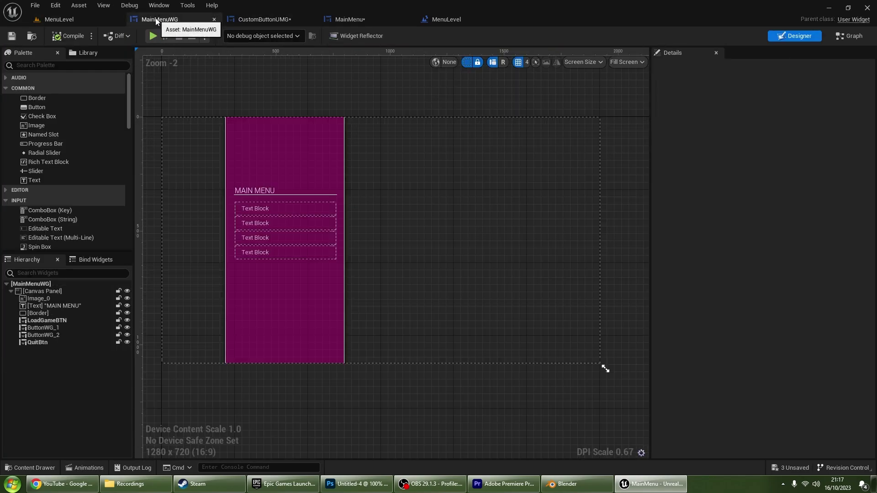
click(351, 20)
click(320, 226)
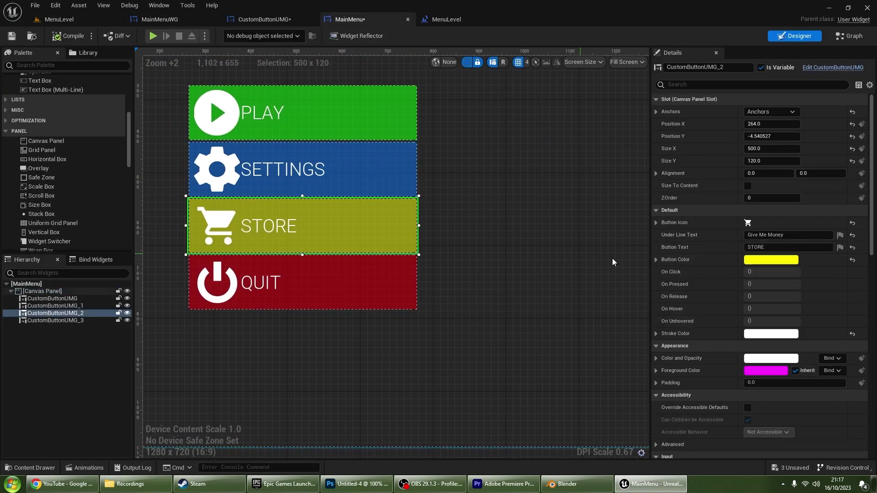
click(769, 261)
click(694, 310)
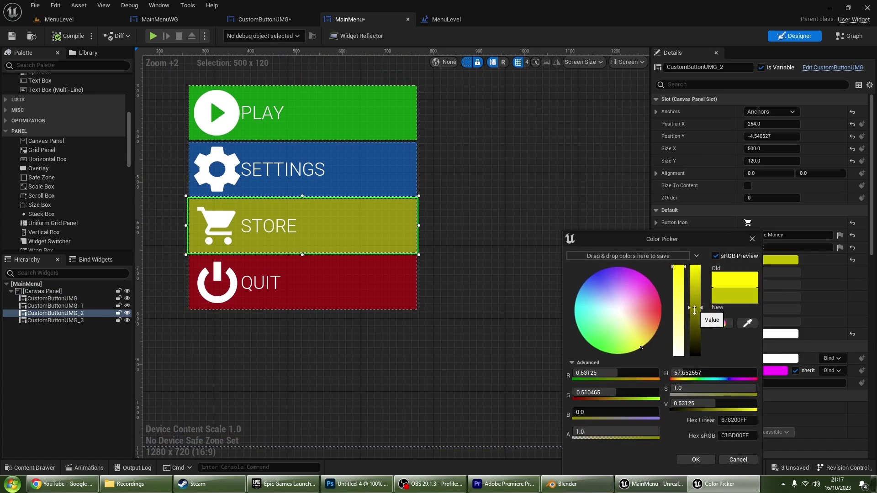
click(688, 462)
click(519, 317)
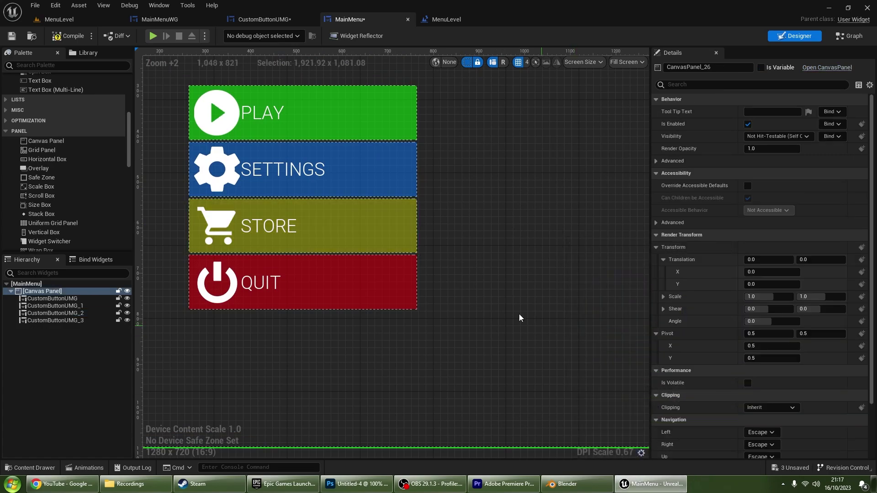
Step: Play-test MenuLevel with Alt+P to check the darker STORE button, then stop
click(100, 22)
key(alt+p)
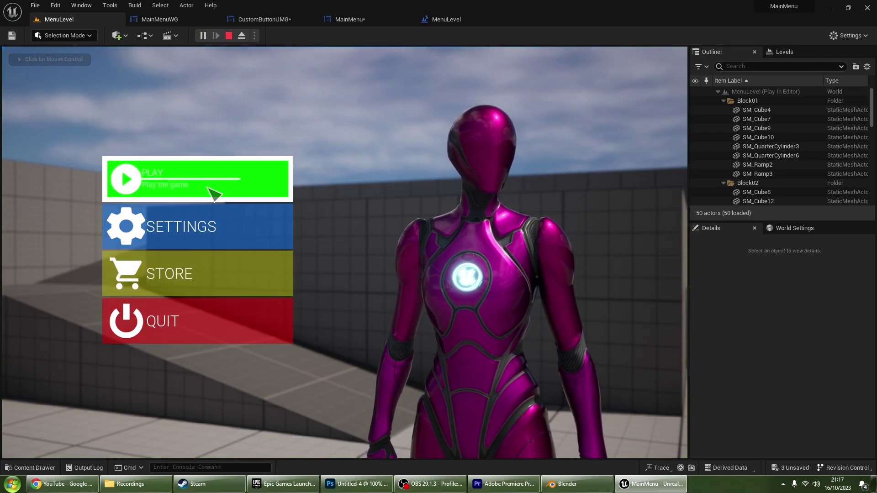
click(229, 37)
Step: Darken the PLAY button's green Button Color in the MainMenu layout
click(169, 21)
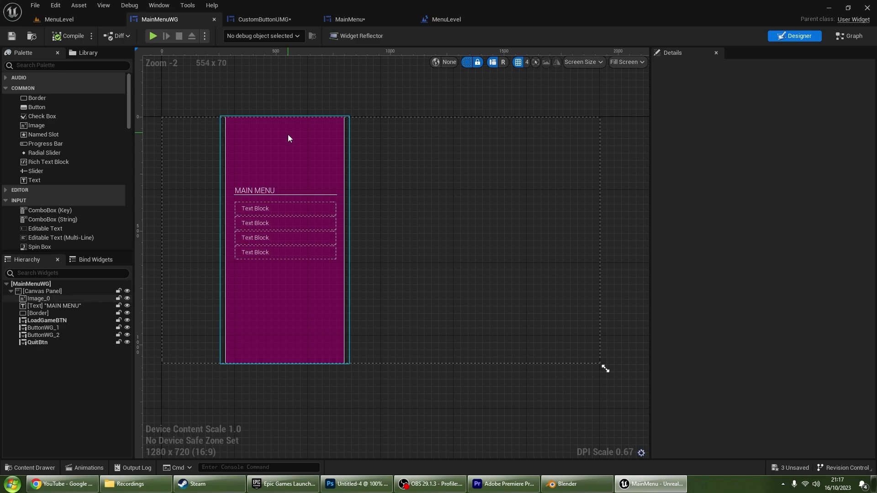
click(417, 19)
click(273, 20)
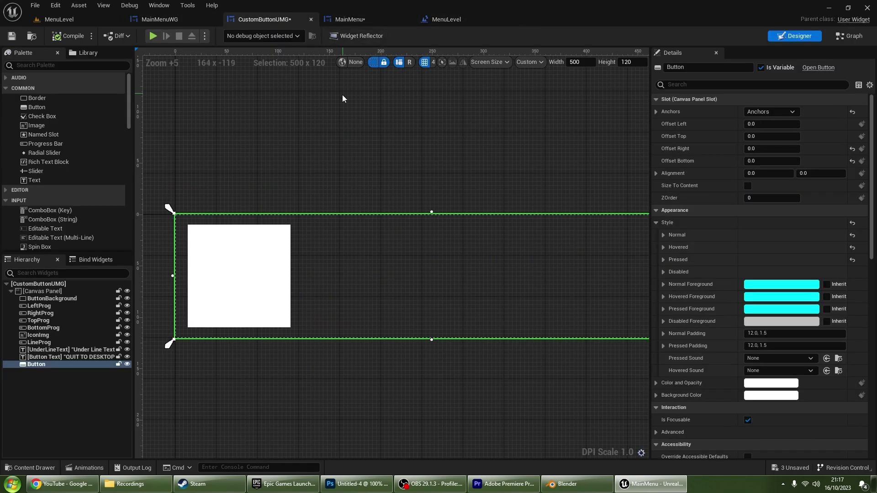
click(350, 19)
click(309, 107)
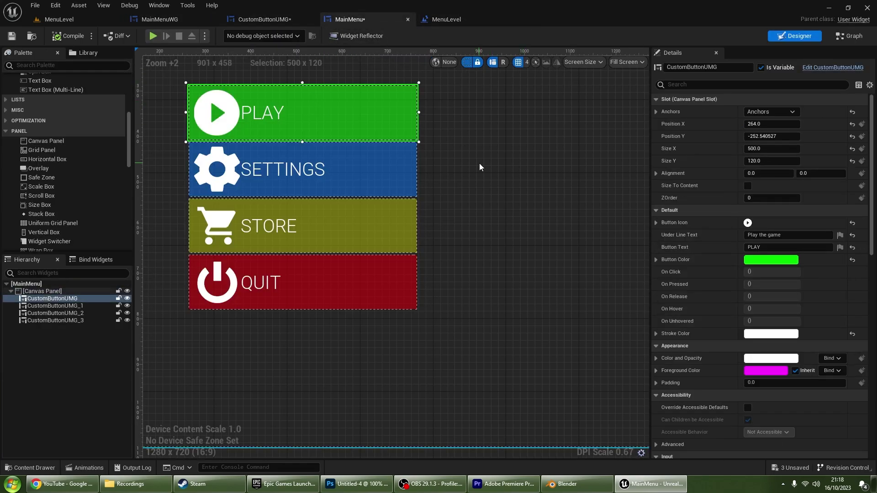
click(772, 260)
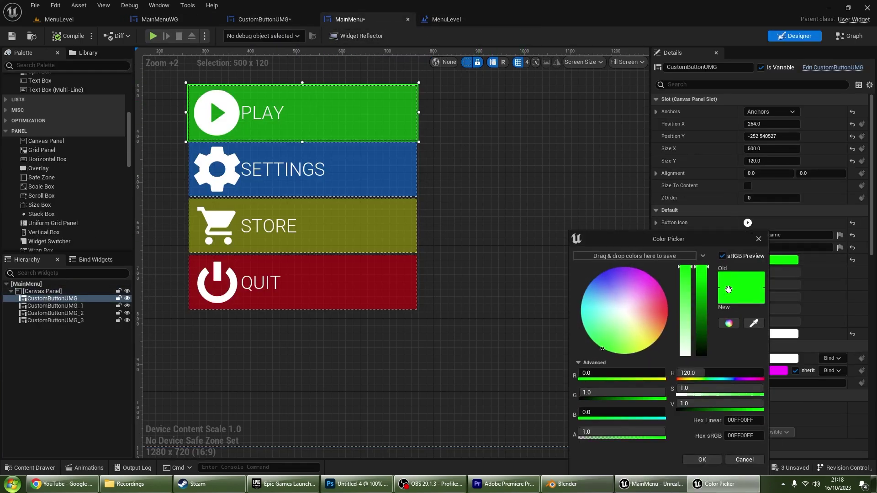
click(702, 459)
click(564, 293)
Step: Play-test the recoloured menu in MenuLevel, then stop and reopen the CustomButtonUMG layout
click(51, 19)
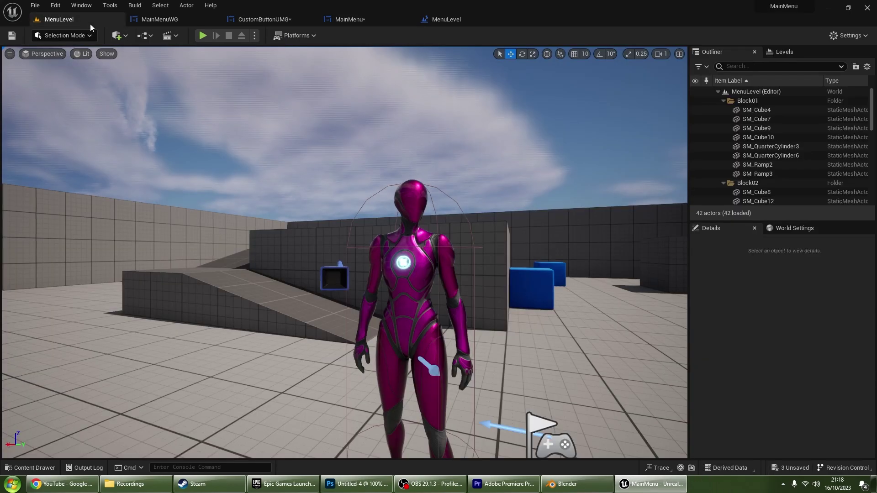
click(203, 36)
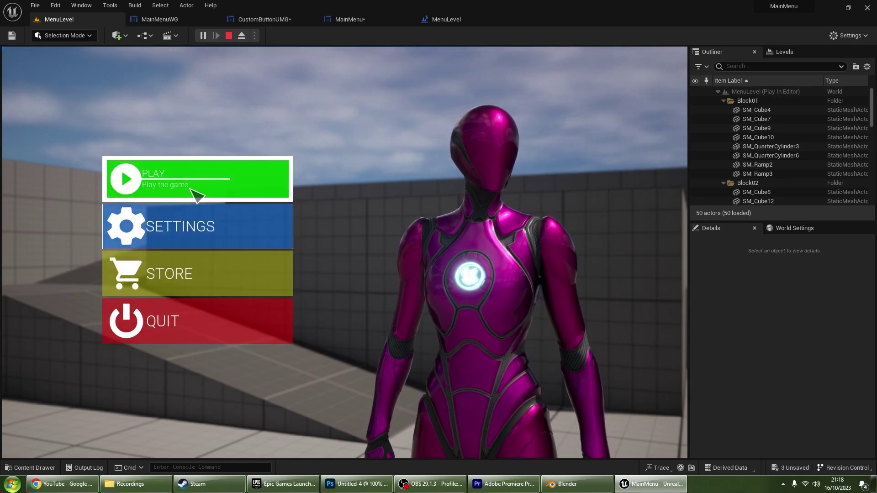
click(230, 35)
click(424, 22)
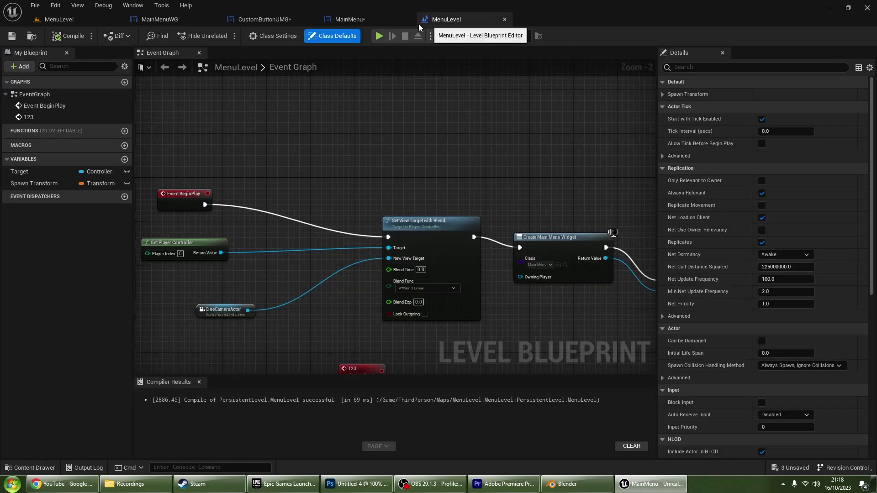
click(288, 22)
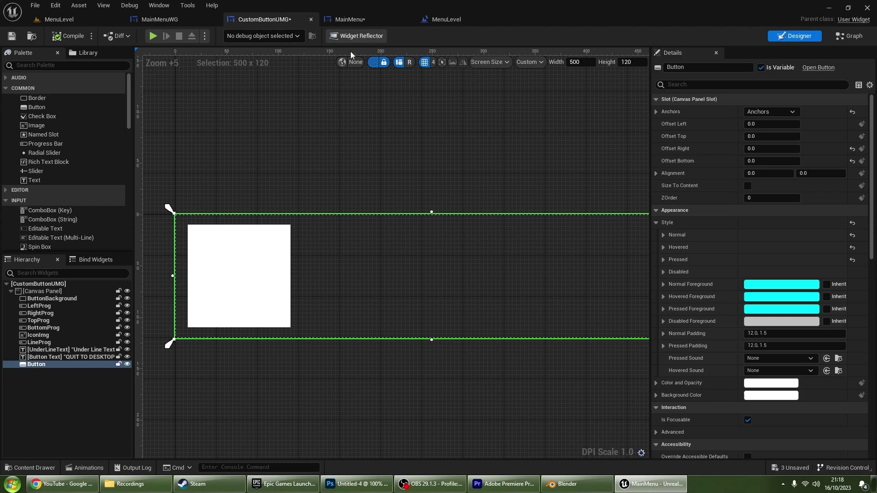
Step: Resize IconImg to 90×90 at Position Y -45, then play-test MenuLevel
click(241, 186)
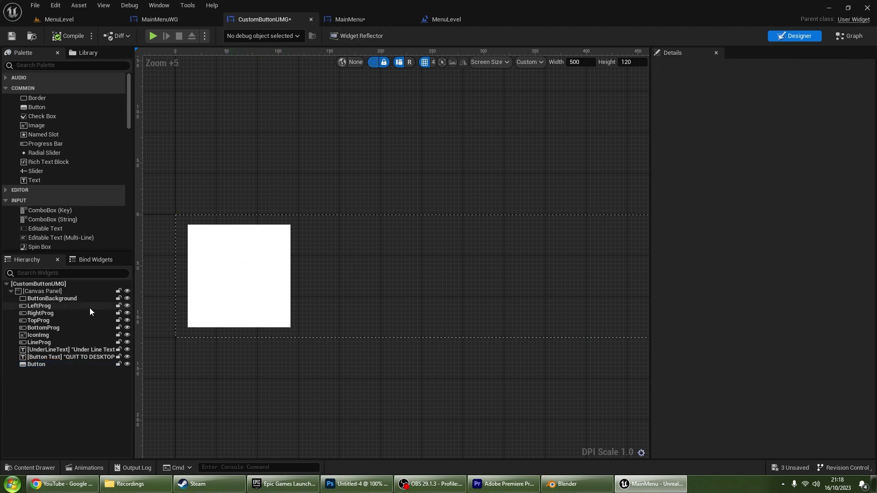
click(37, 335)
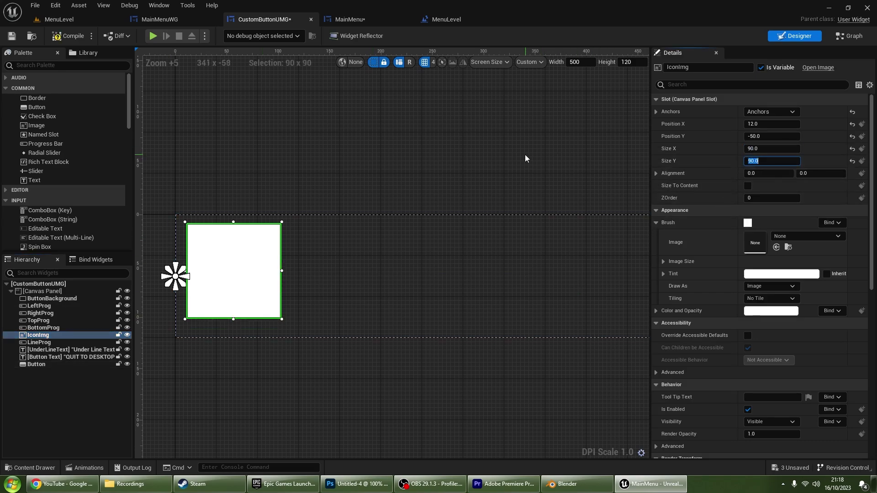
right_drag(525, 155, 509, 150)
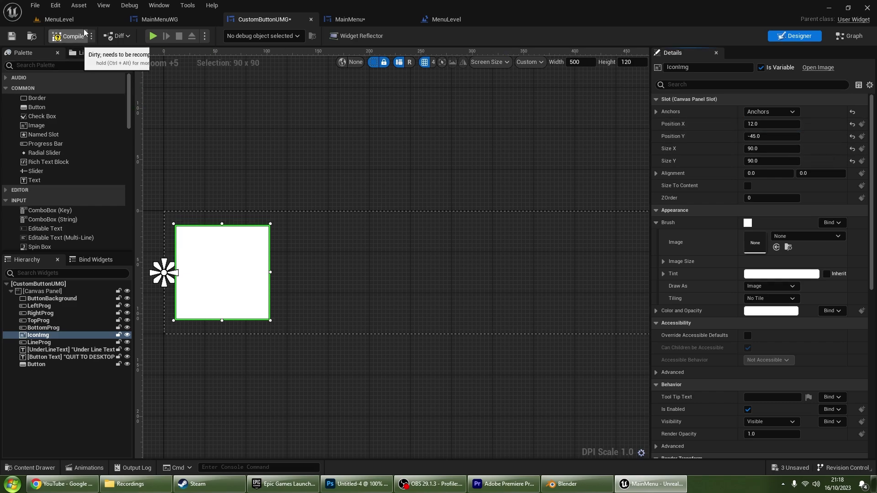
click(73, 20)
click(202, 36)
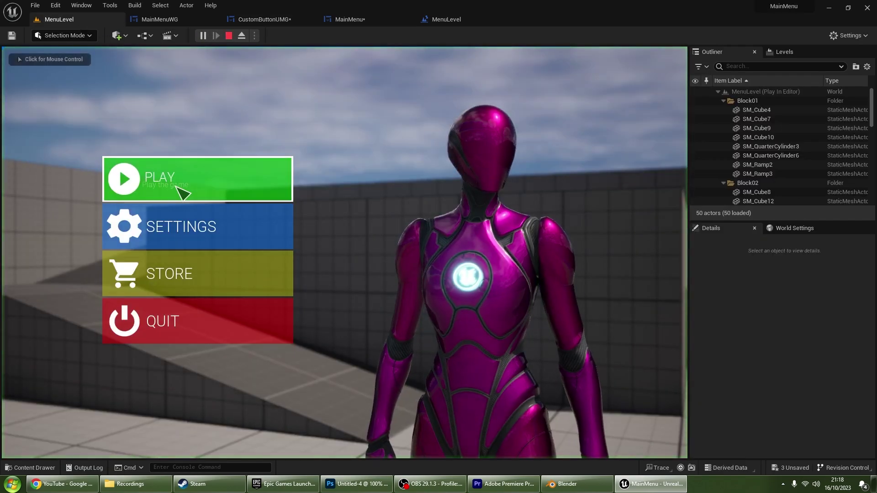